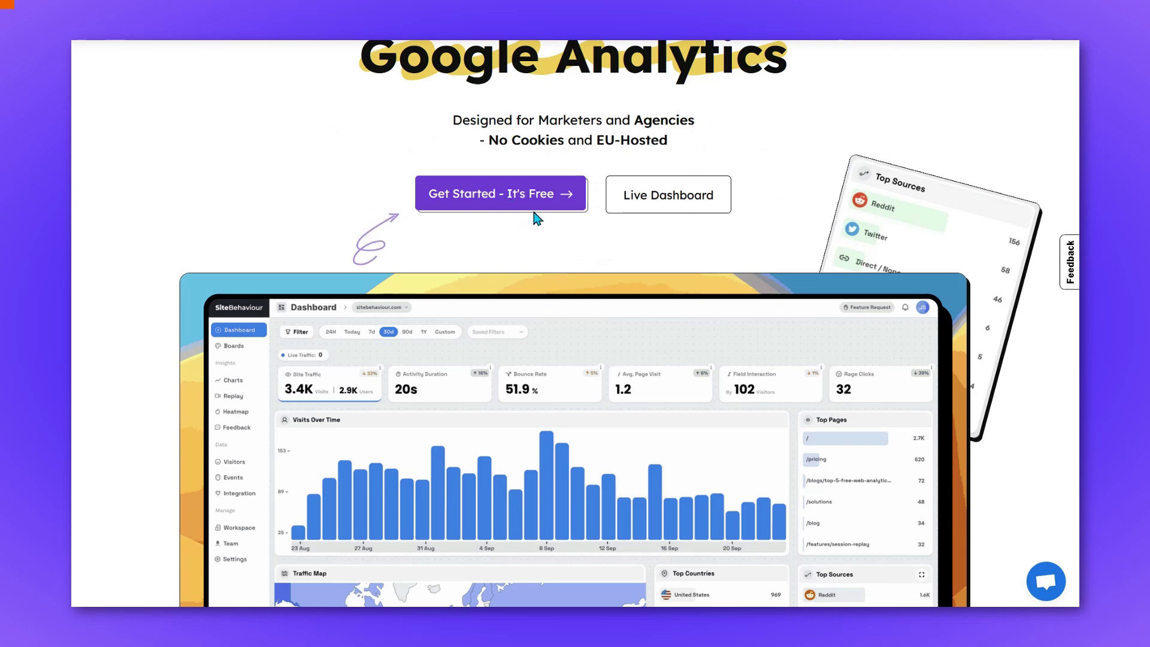
Review the homepage's dashboard preview, the SiteBehaviour versus Google Analytics comparison table and the heatmaps section
scroll(643, 217, "down", 4)
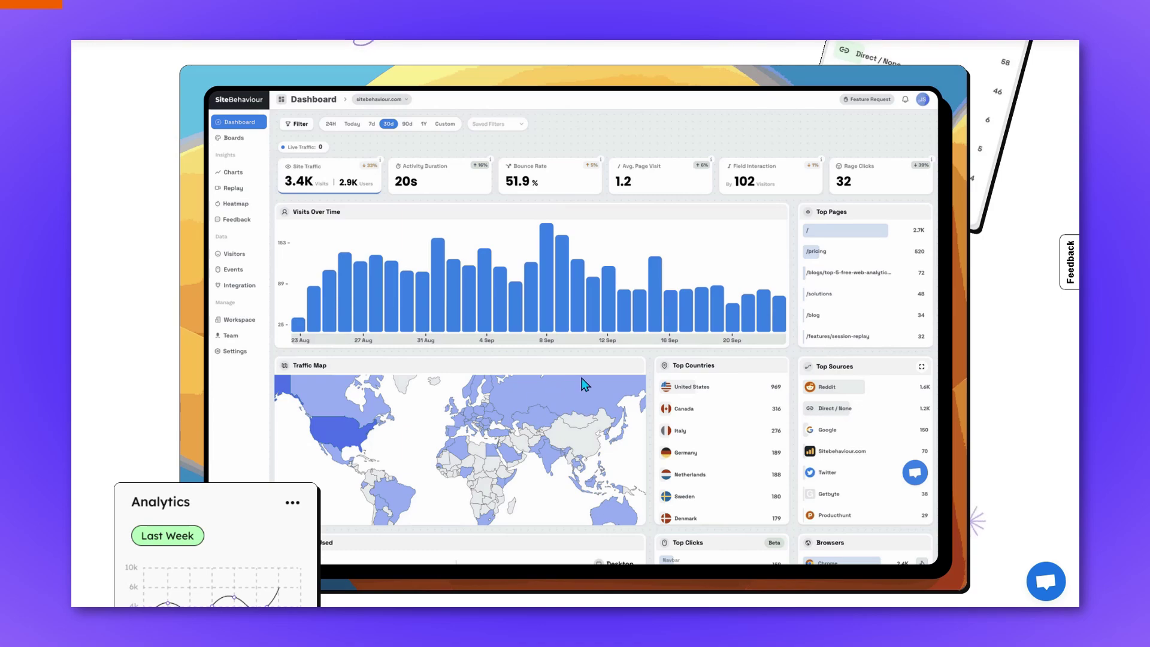
scroll(575, 383, "down", 2)
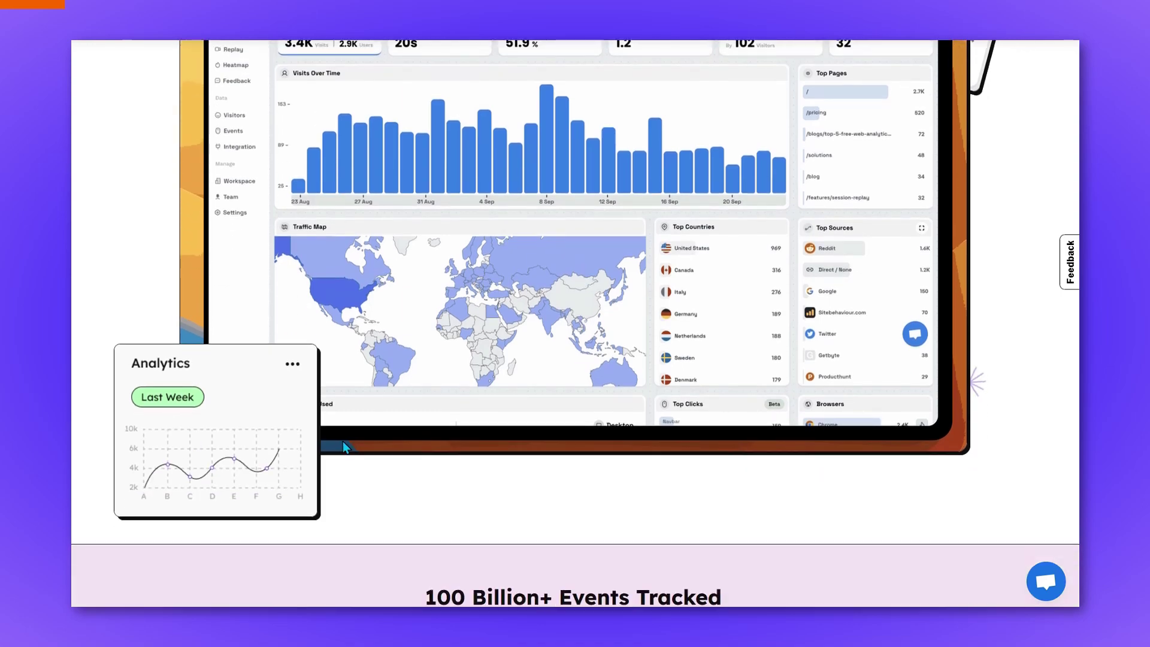
scroll(667, 419, "up", 4)
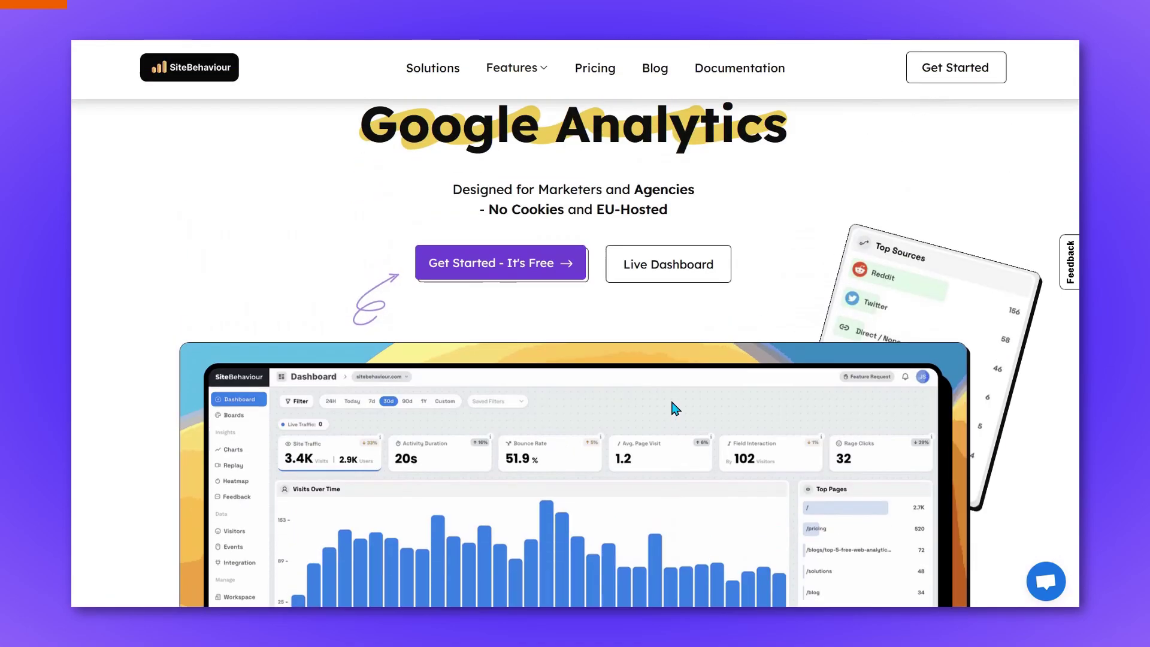
scroll(671, 406, "down", 12)
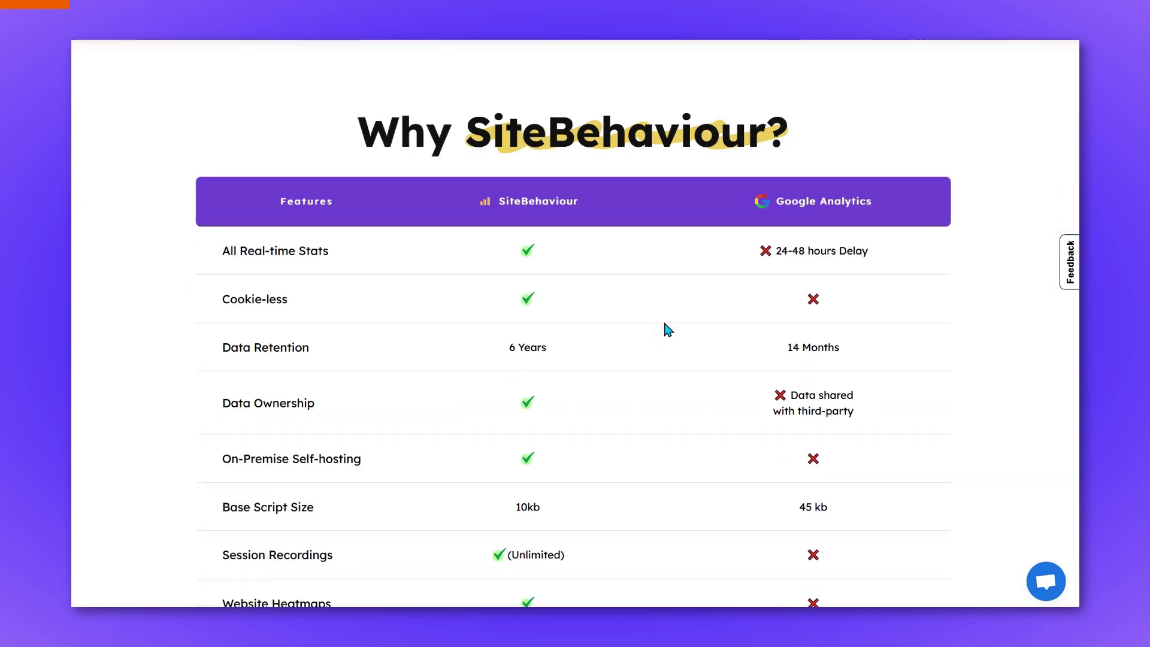
scroll(664, 328, "down", 10)
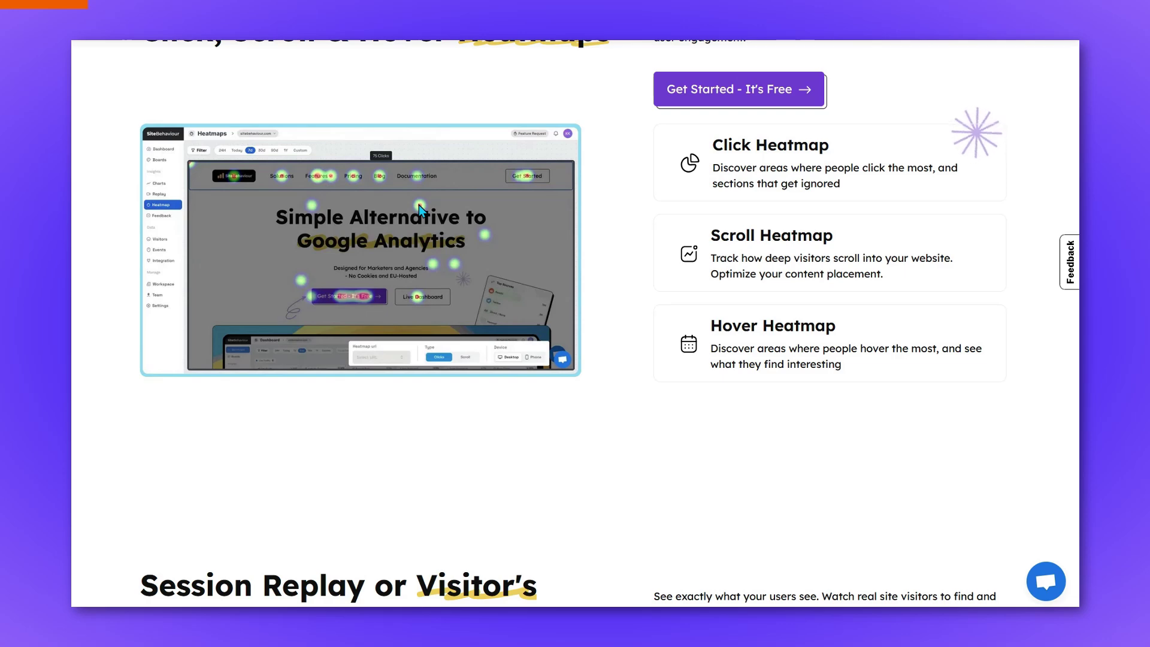
scroll(383, 152, "up", 10)
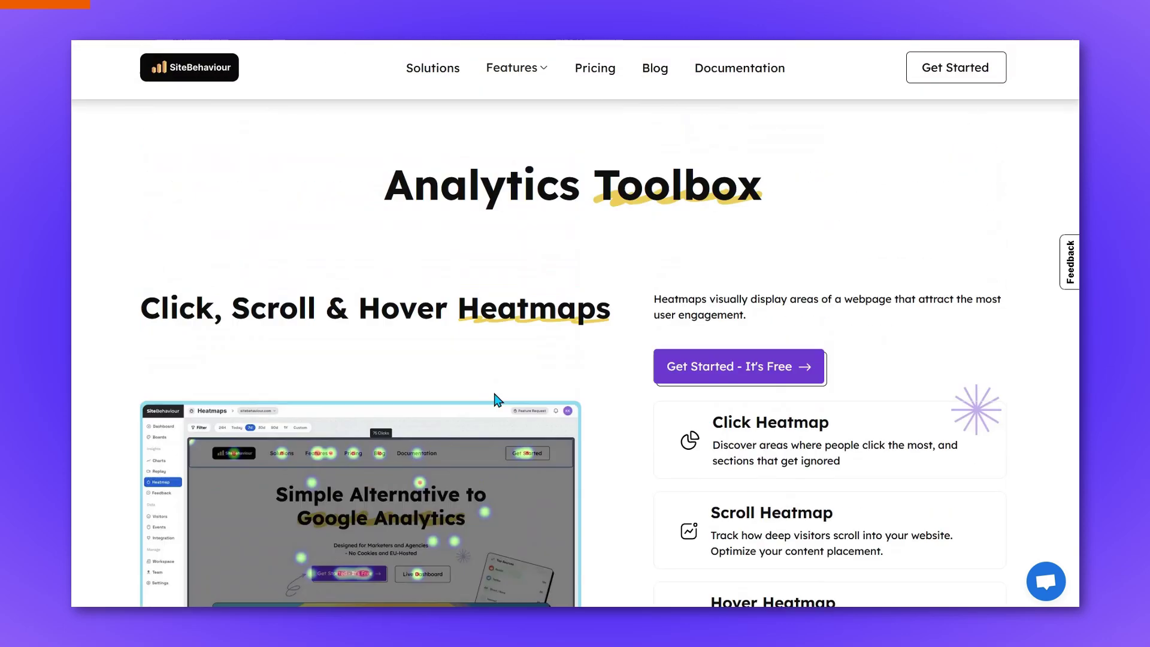
scroll(468, 208, "down", 3)
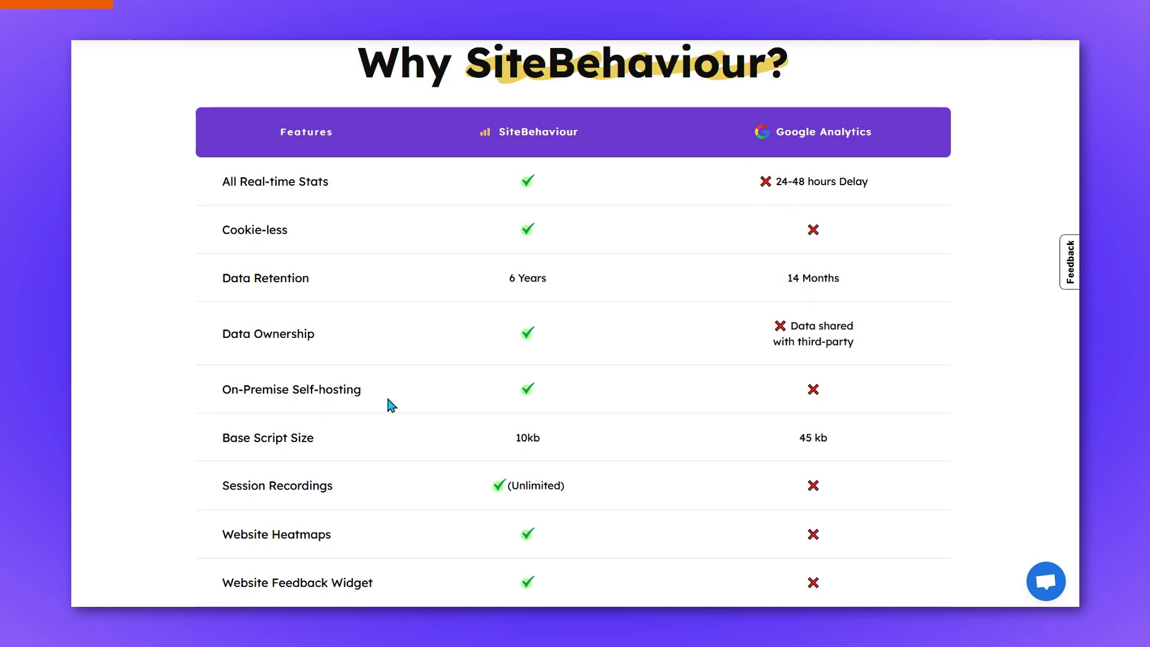
scroll(386, 398, "down", 1)
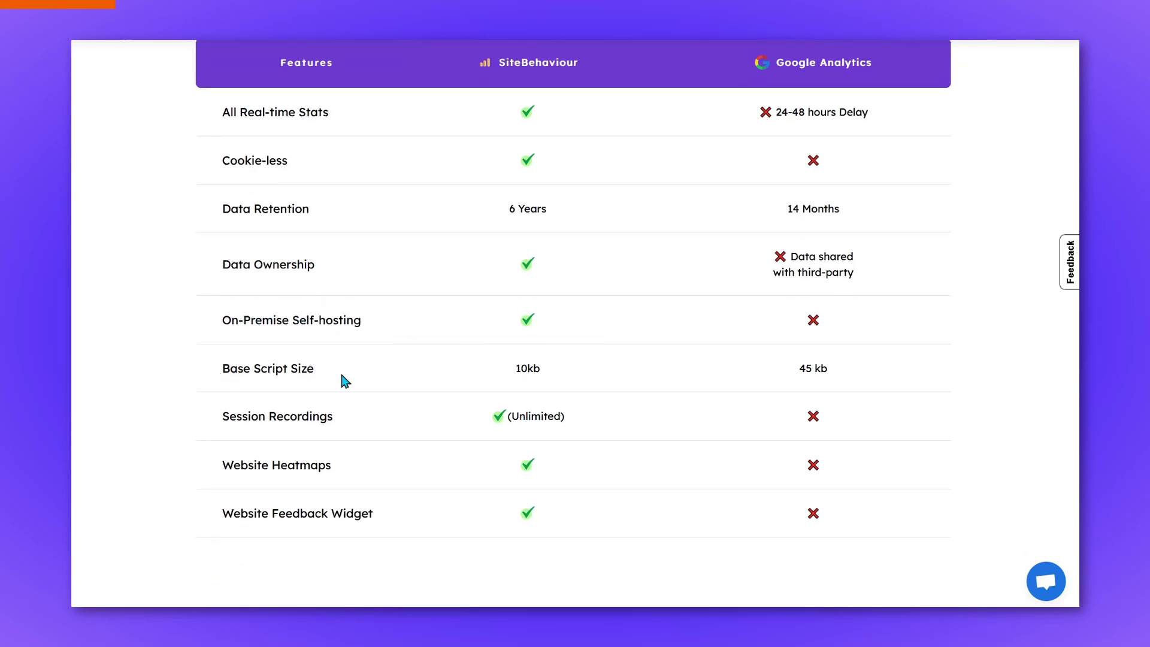
scroll(755, 381, "down", 1)
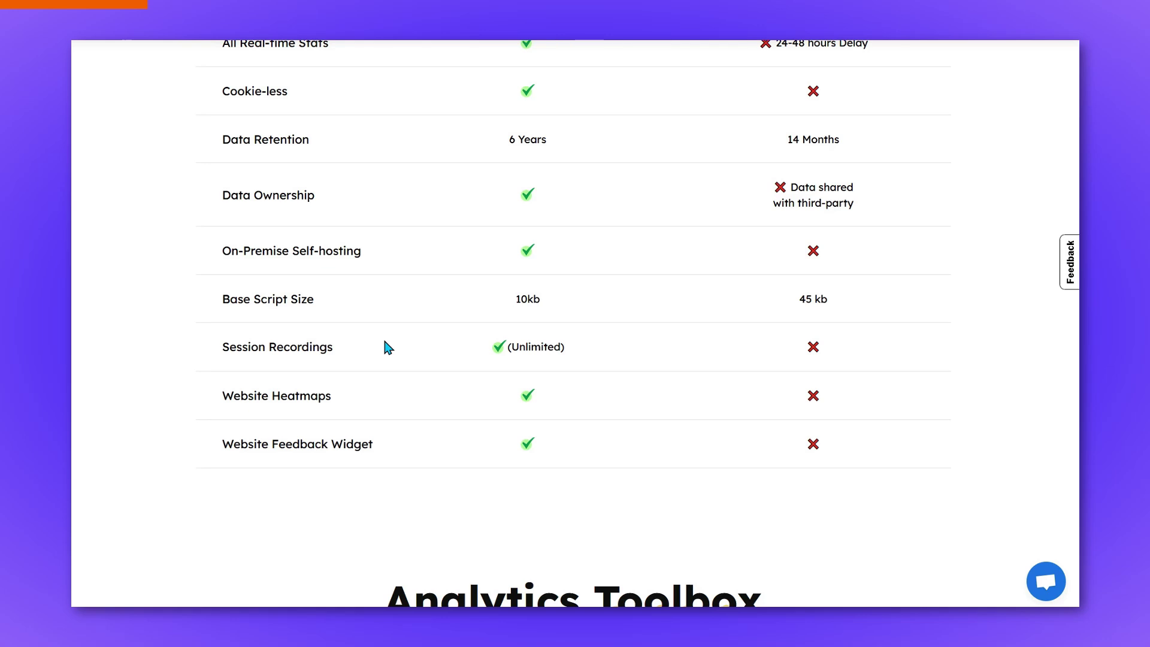
Examine the conversion funnels section, including its sample chart and the device, traffic channel and filter option descriptions
scroll(483, 336, "down", 10)
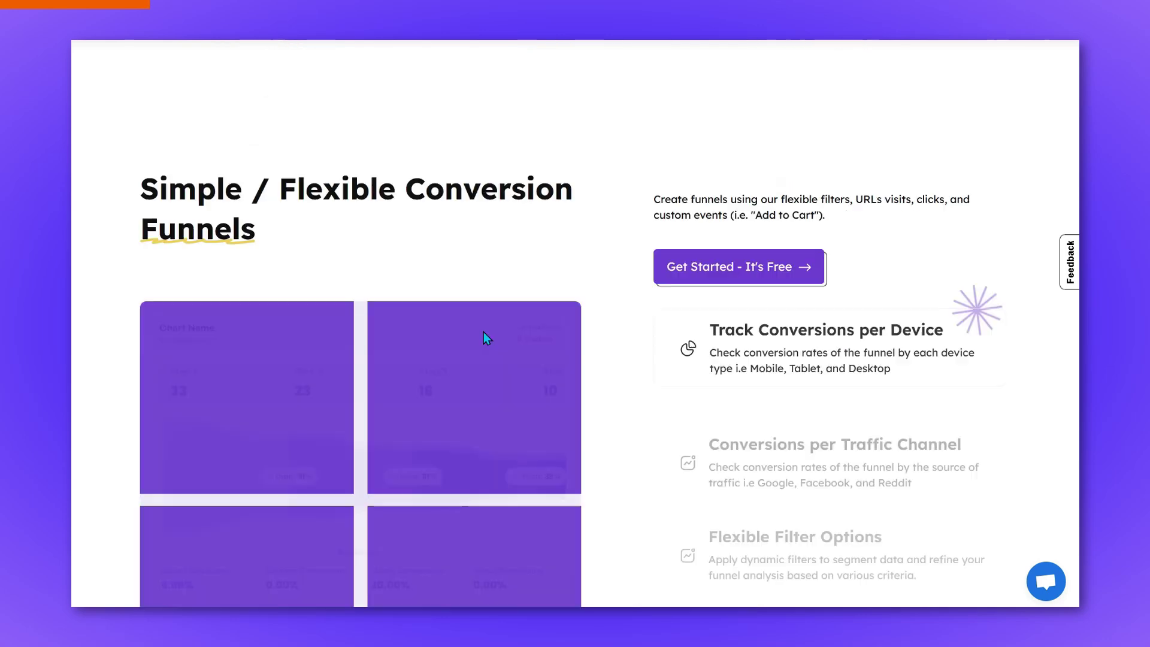
scroll(483, 334, "down", 1)
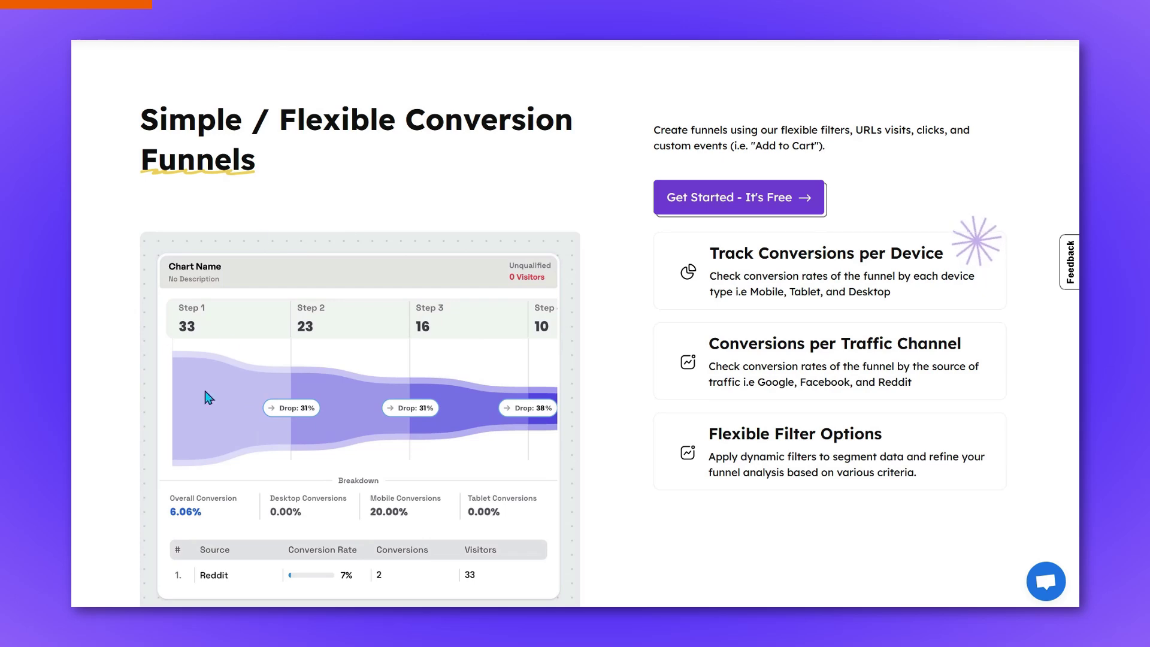
scroll(659, 359, "down", 1)
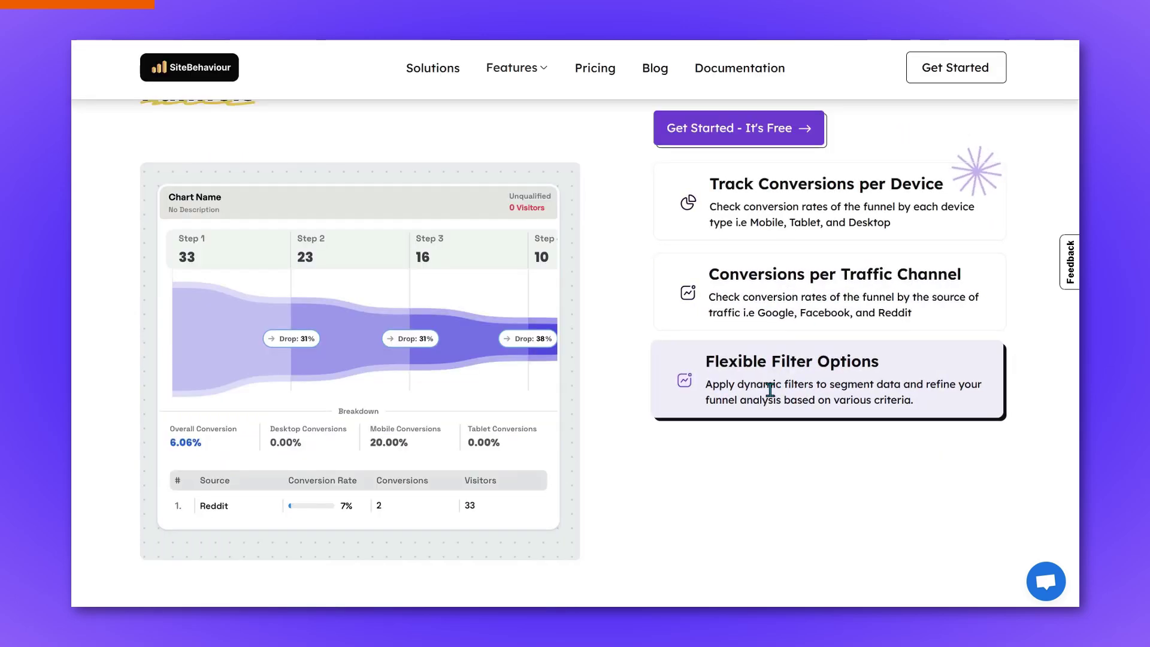
scroll(796, 419, "up", 2)
scroll(796, 431, "down", 1)
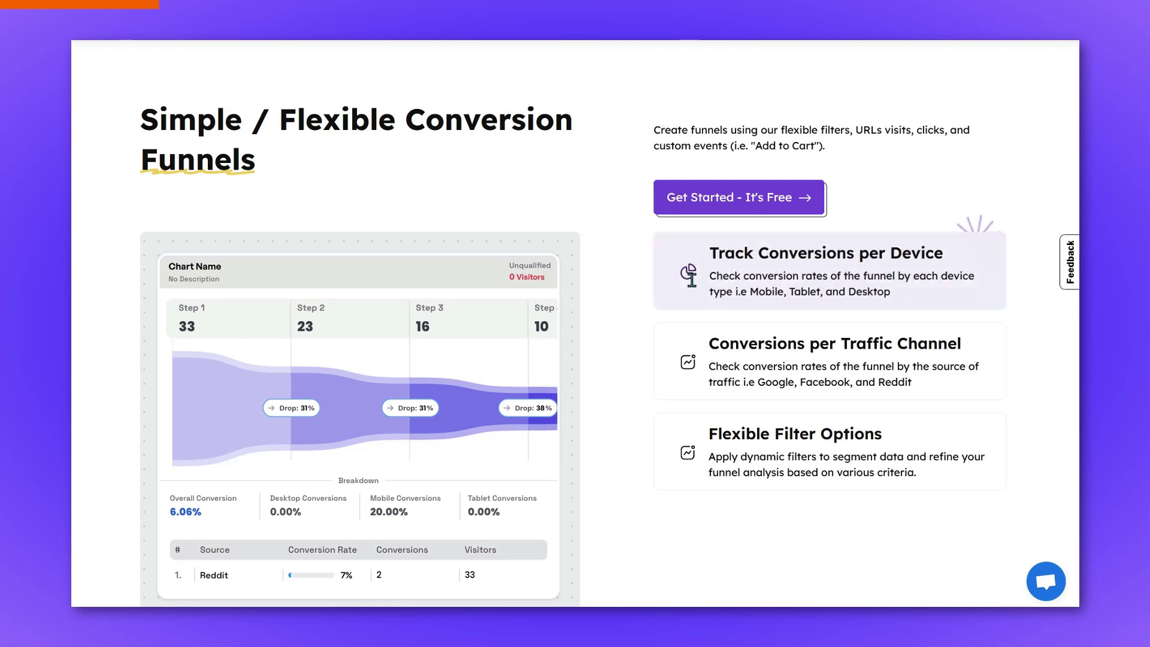
left_click_drag(753, 431, 745, 282)
left_click(824, 401)
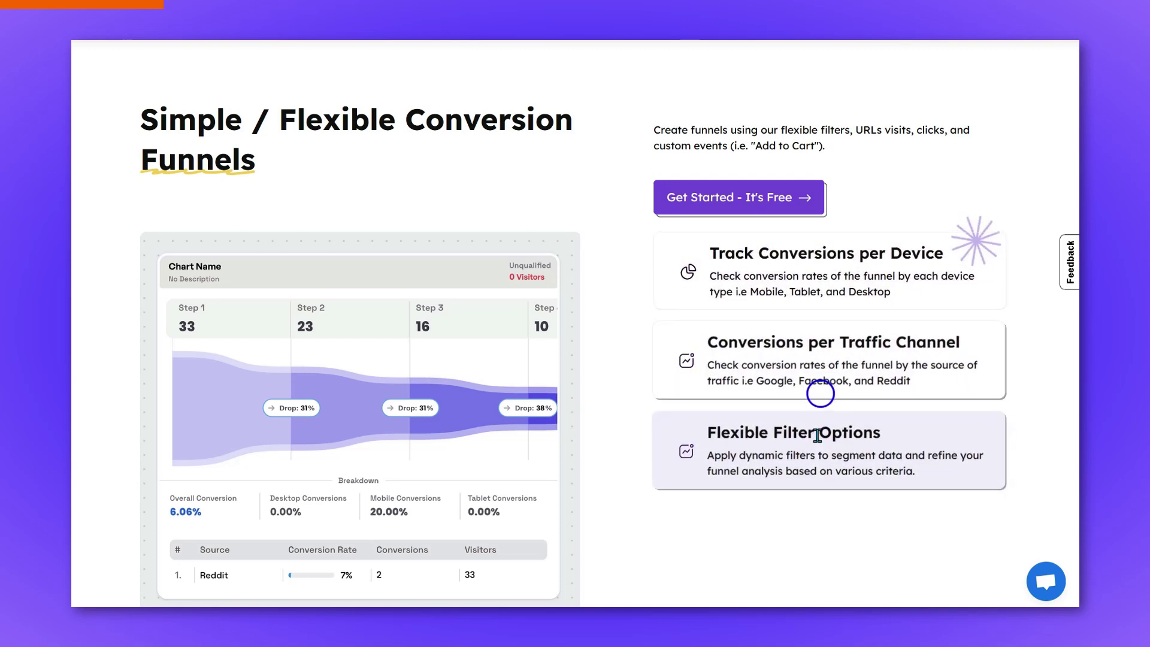
double_click(846, 432)
double_click(778, 274)
triple_click(778, 276)
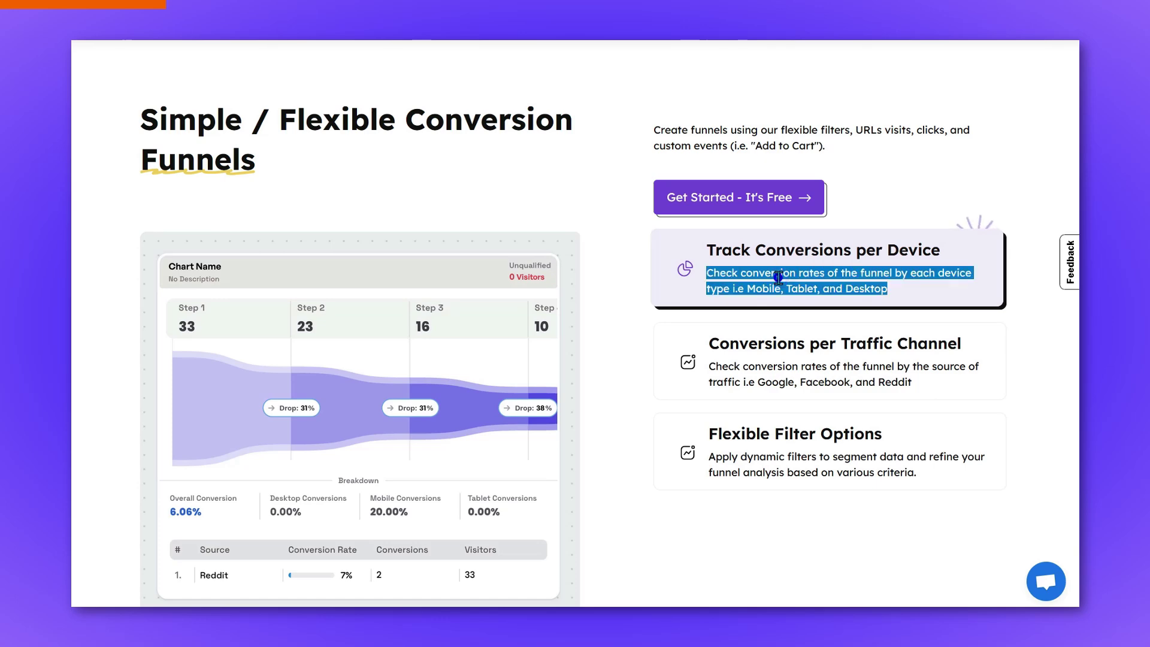
double_click(778, 277)
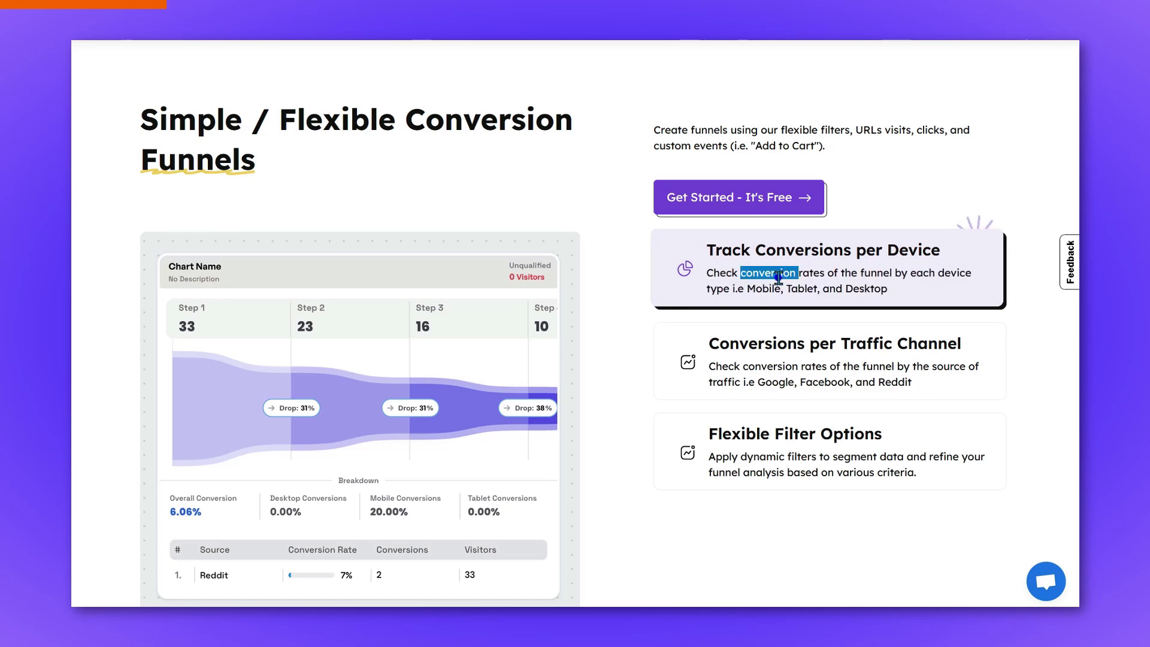
left_click(609, 256)
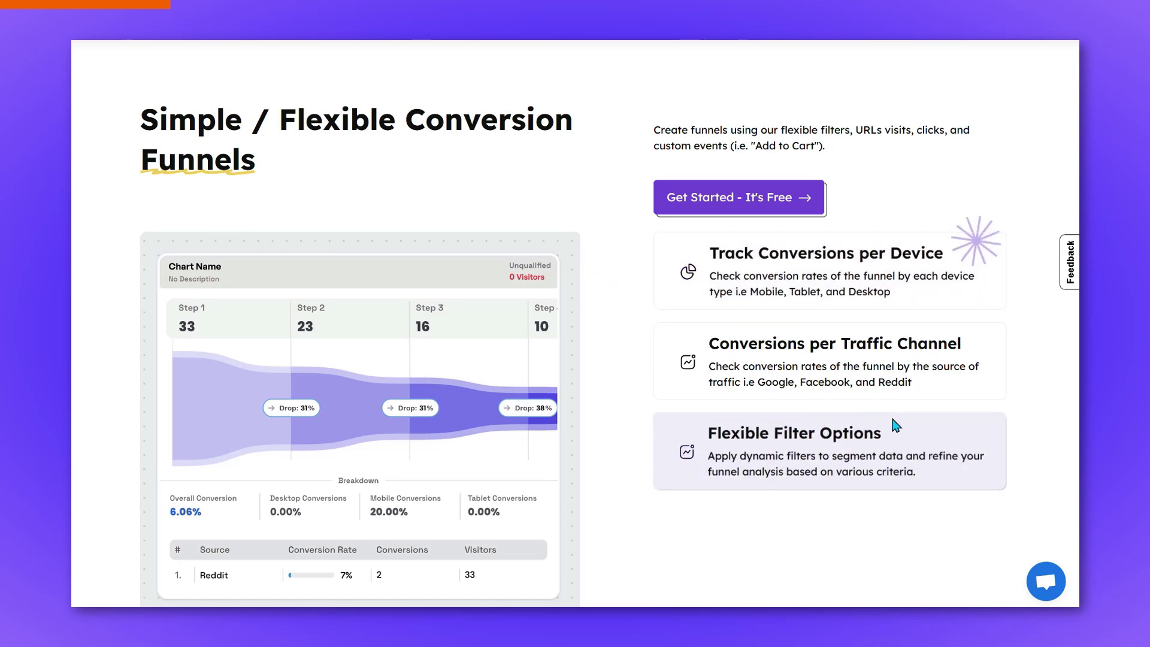
scroll(720, 379, "down", 2)
scroll(720, 379, "up", 1)
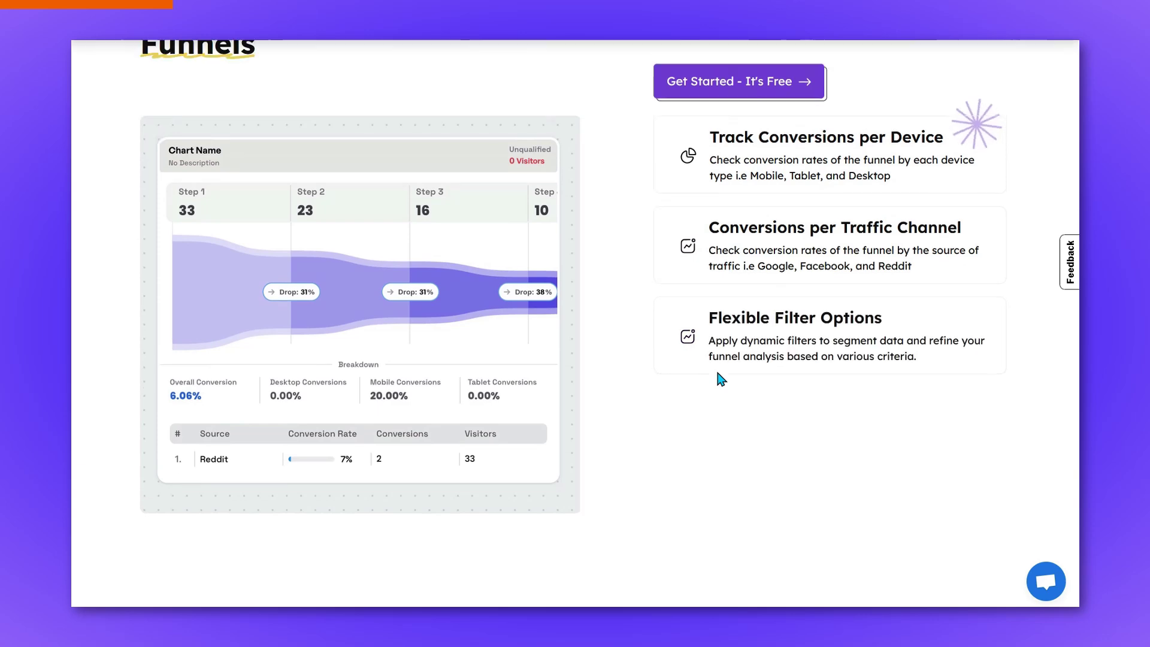
Look over the User Journey Map section and the Feedback Widget introduction on the homepage
scroll(720, 378, "down", 6)
scroll(718, 378, "up", 7)
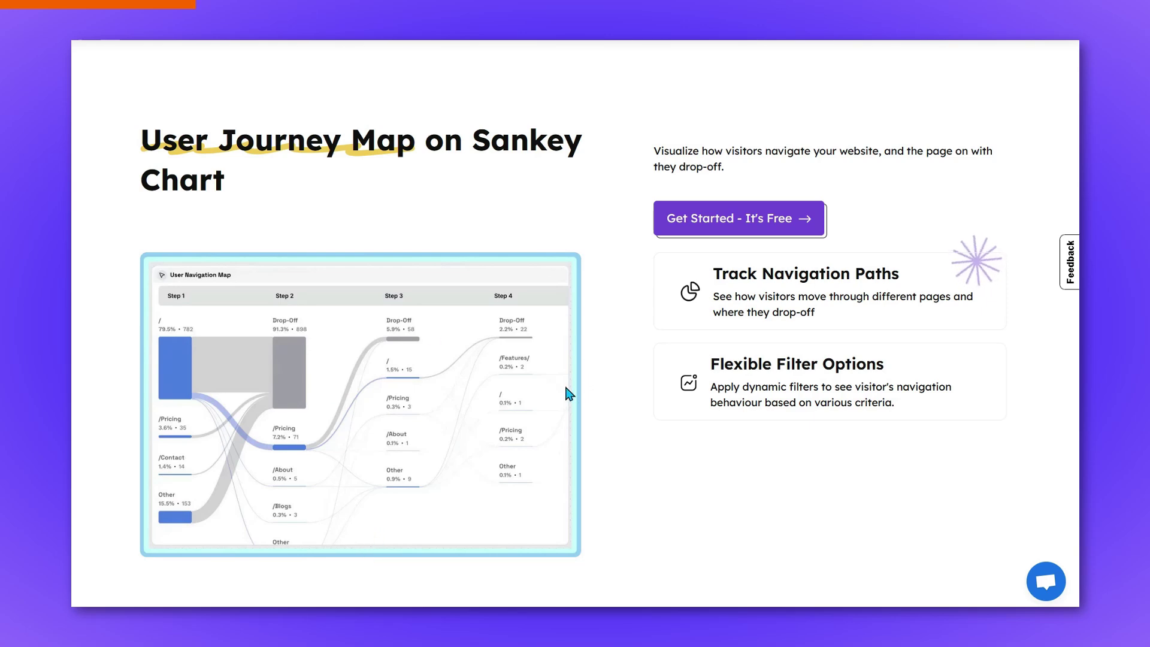
scroll(383, 326, "down", 1)
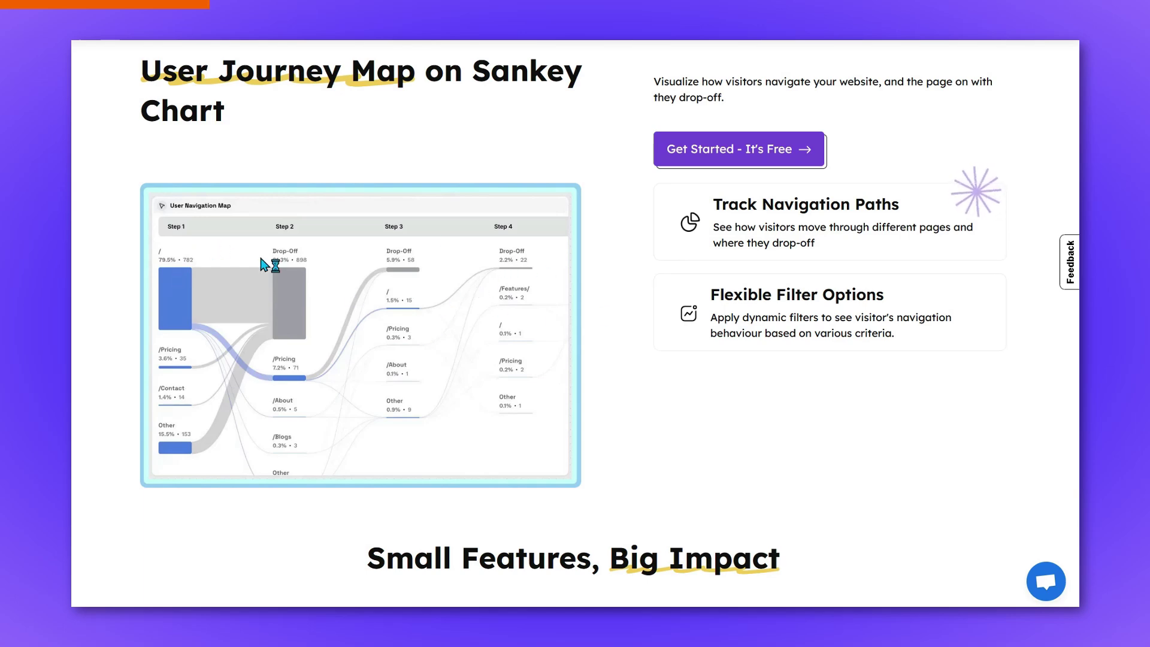
scroll(559, 398, "down", 10)
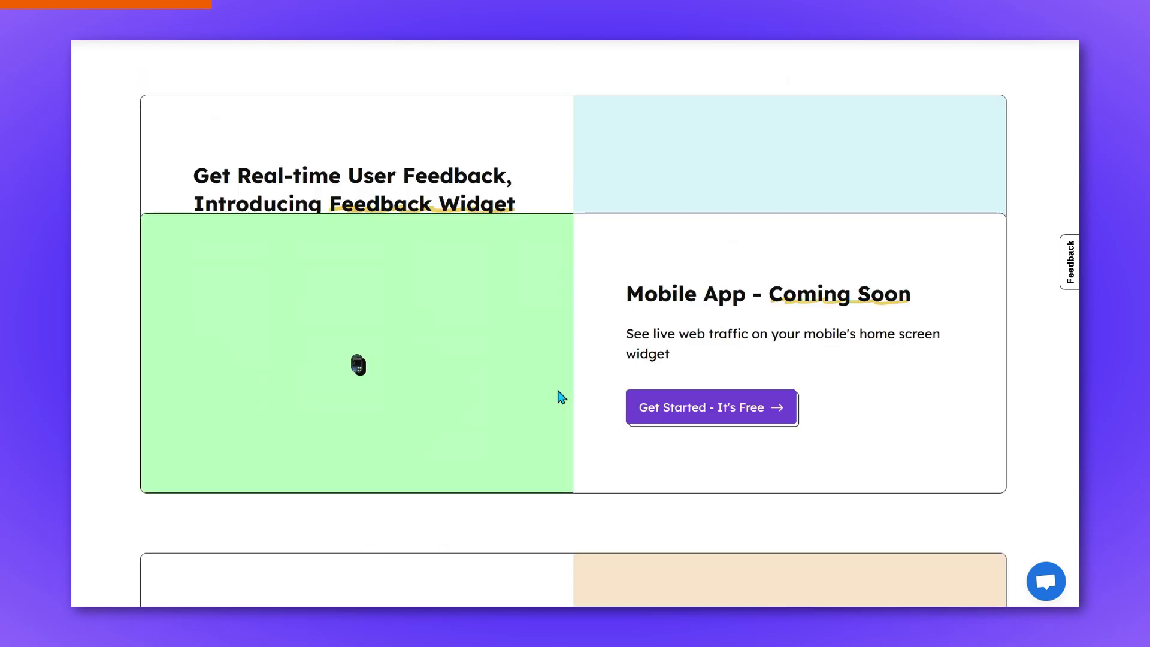
scroll(675, 325, "up", 4)
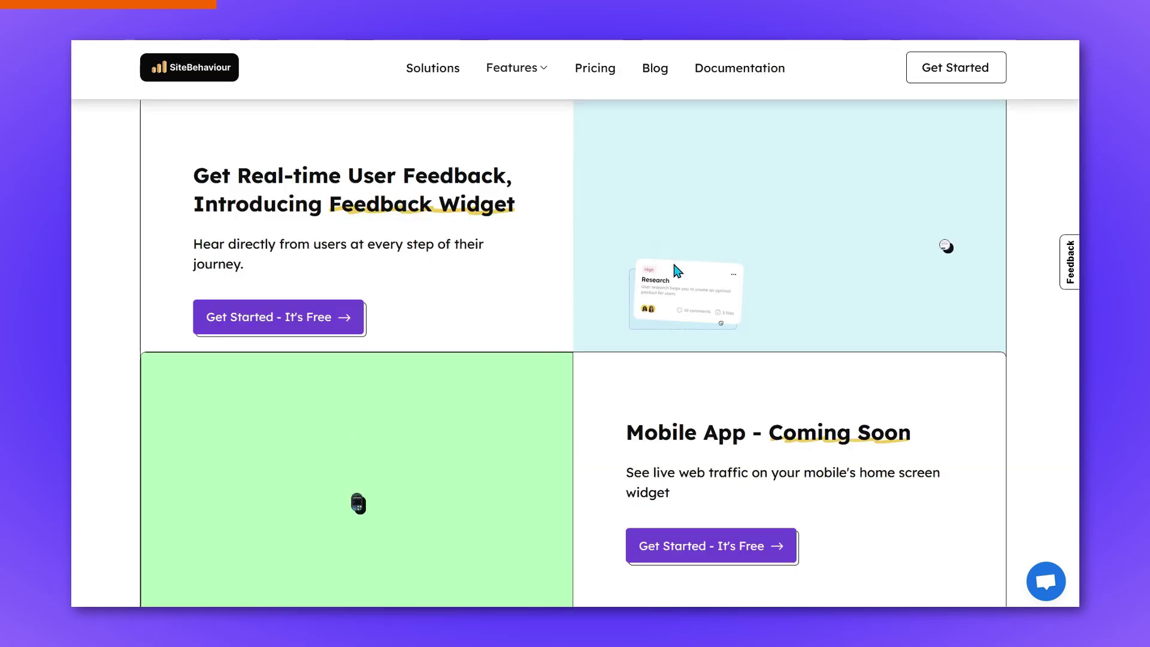
Submit a rating of 4 through the site's feedback widget, leaving the comment empty
left_click(1069, 262)
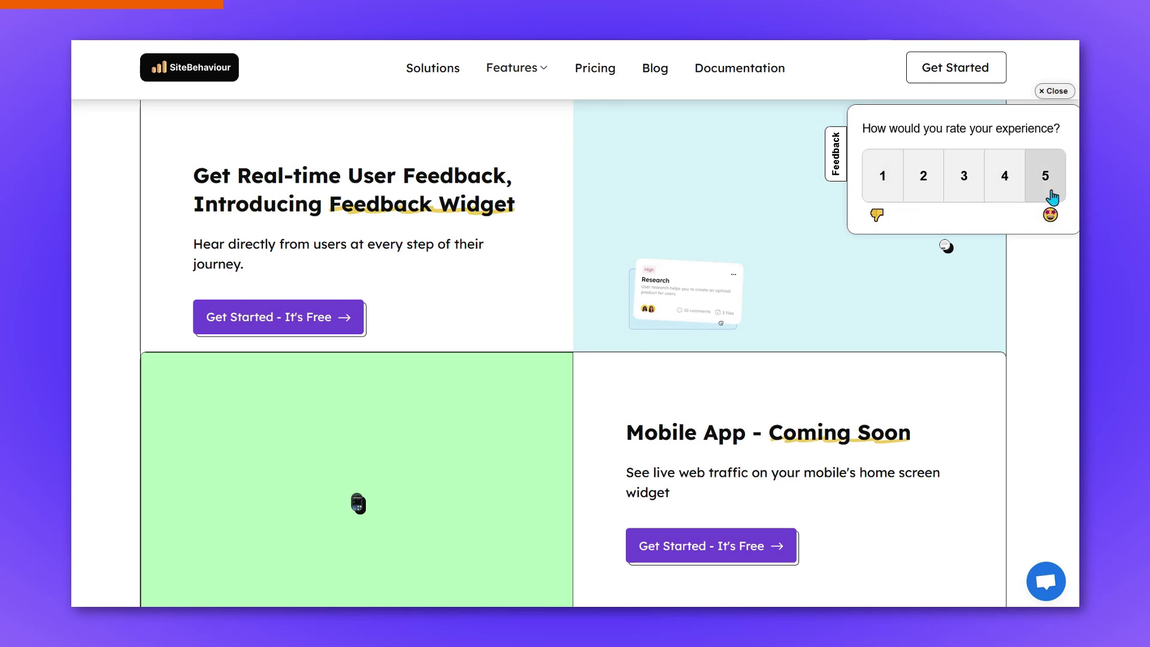
left_click(1004, 176)
left_click(931, 158)
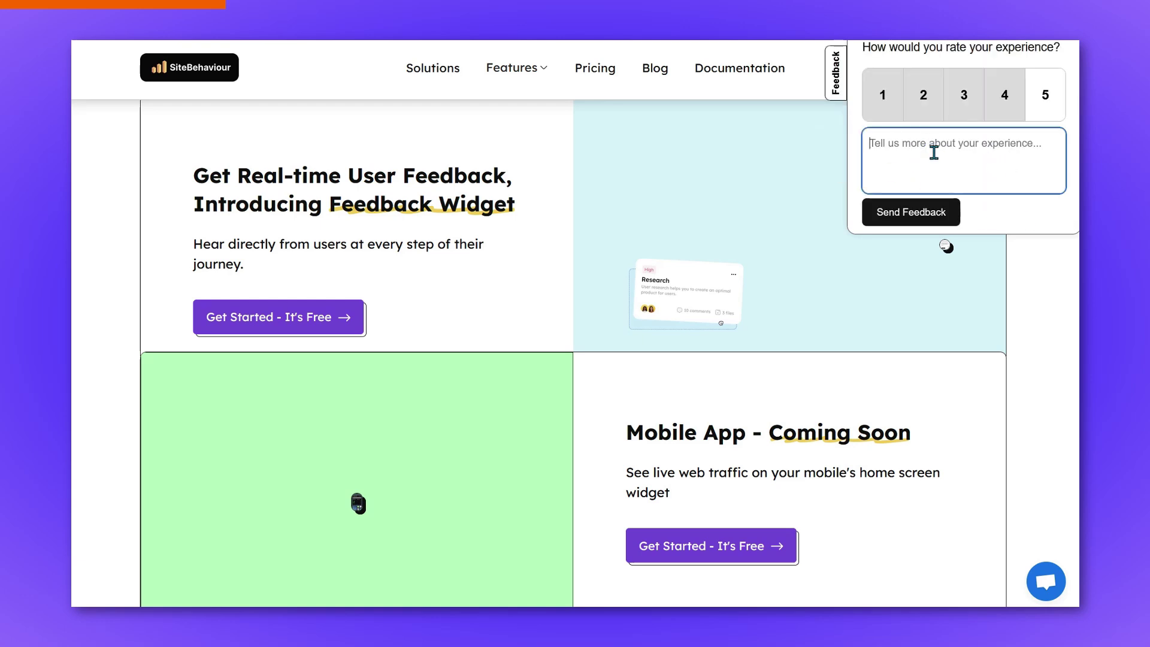
left_click(1037, 293)
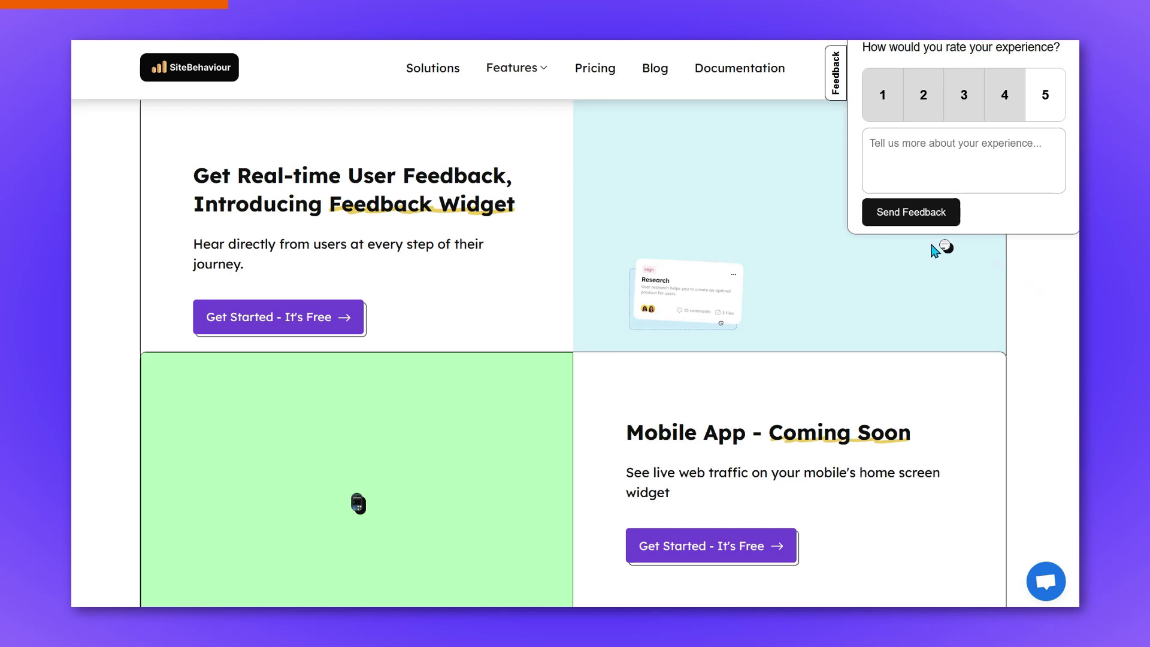
left_click(910, 212)
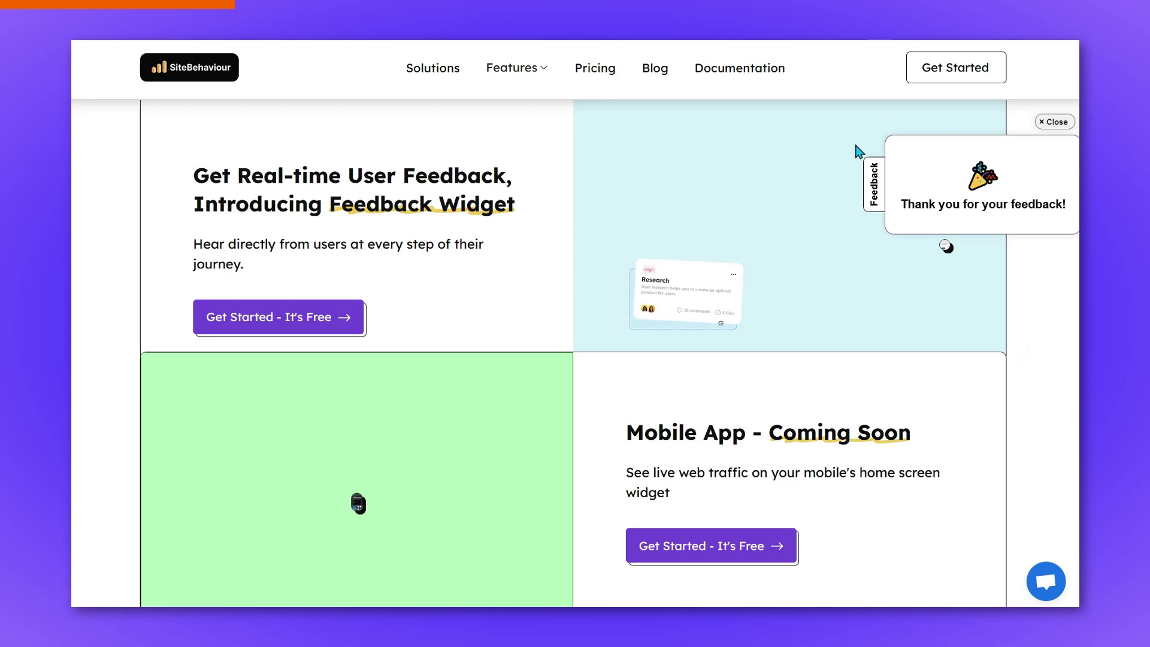
Review the weekly email reports and three-step getting-started sections, and open the Pricing page from the footer
scroll(762, 308, "down", 8)
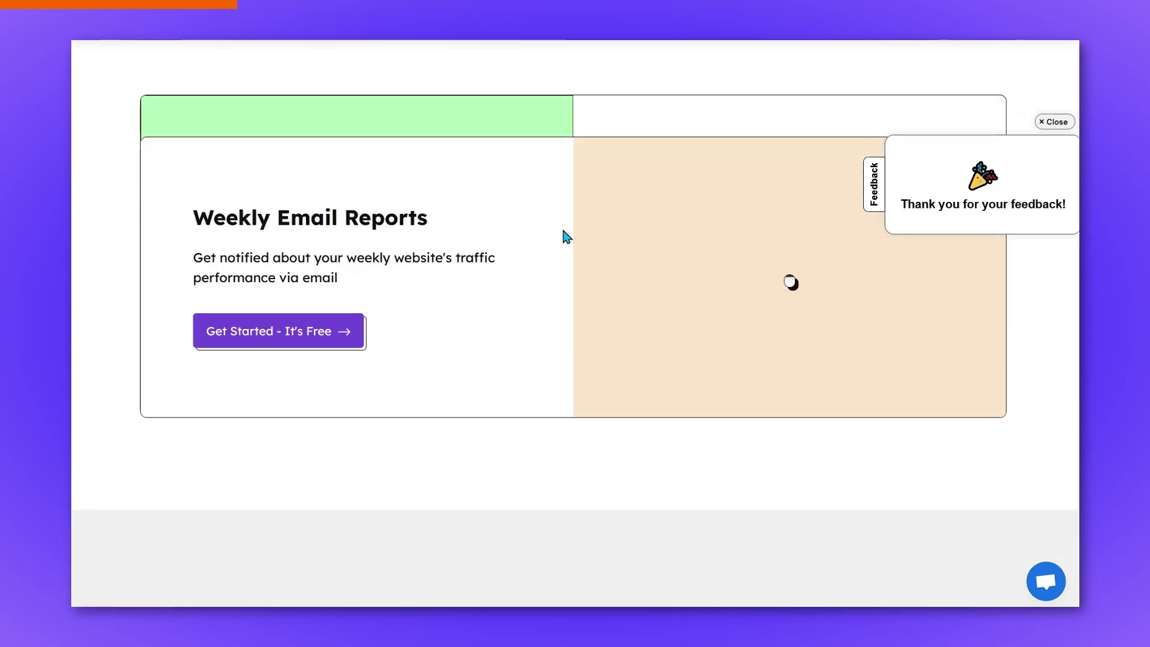
scroll(563, 232, "down", 5)
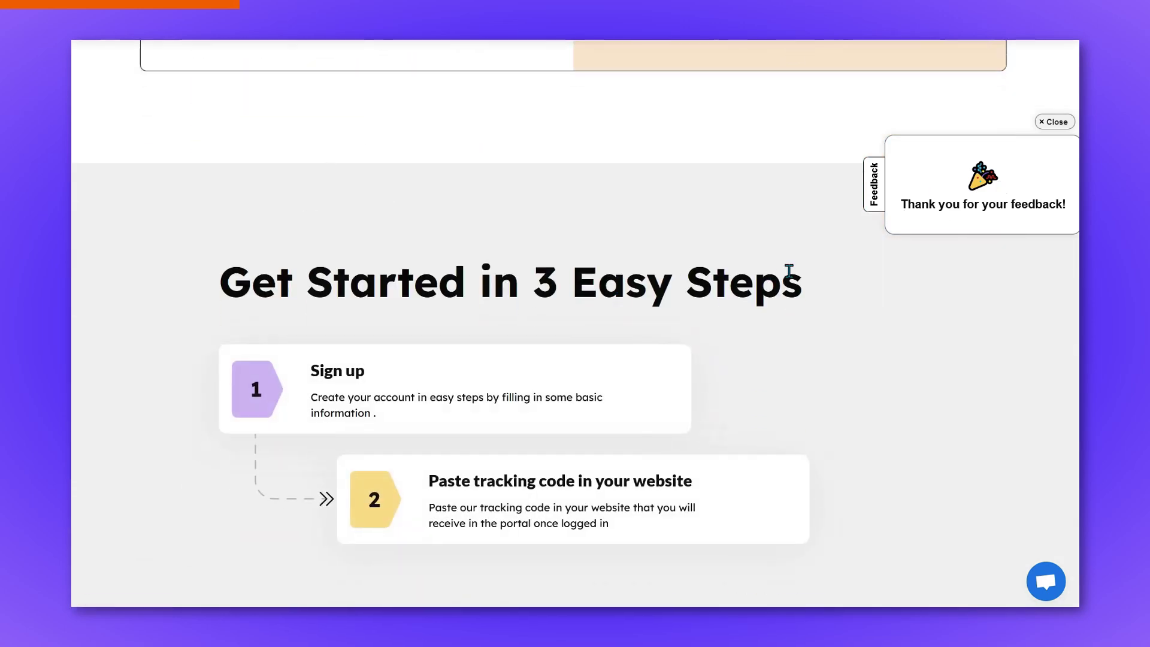
scroll(795, 265, "down", 2)
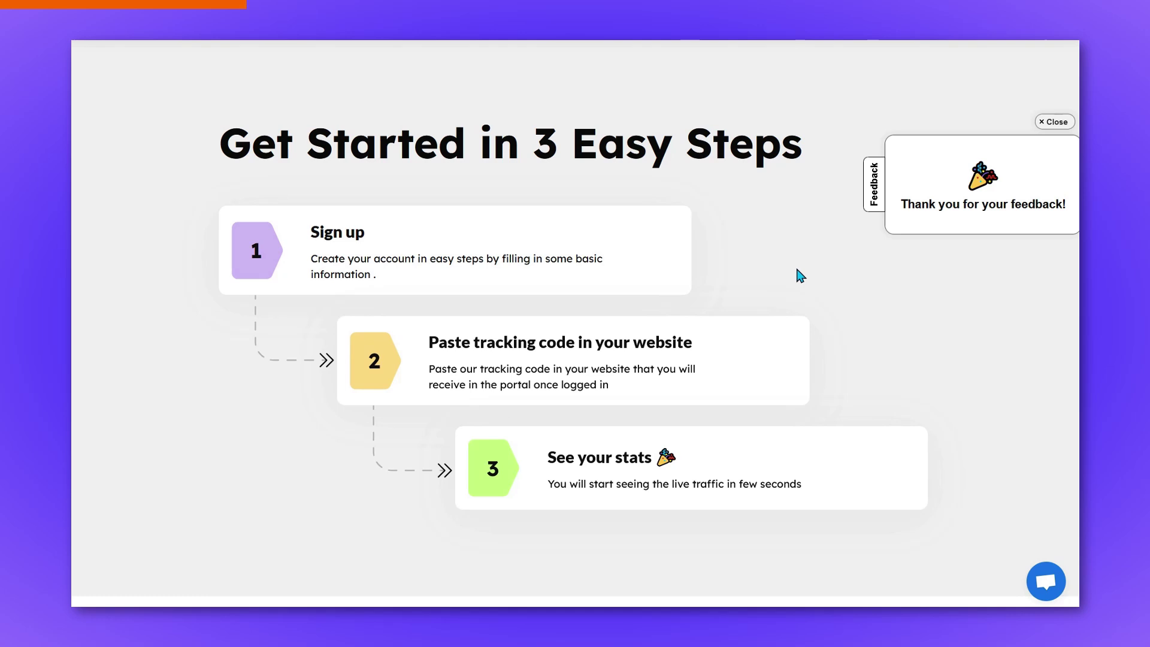
scroll(797, 270, "down", 2)
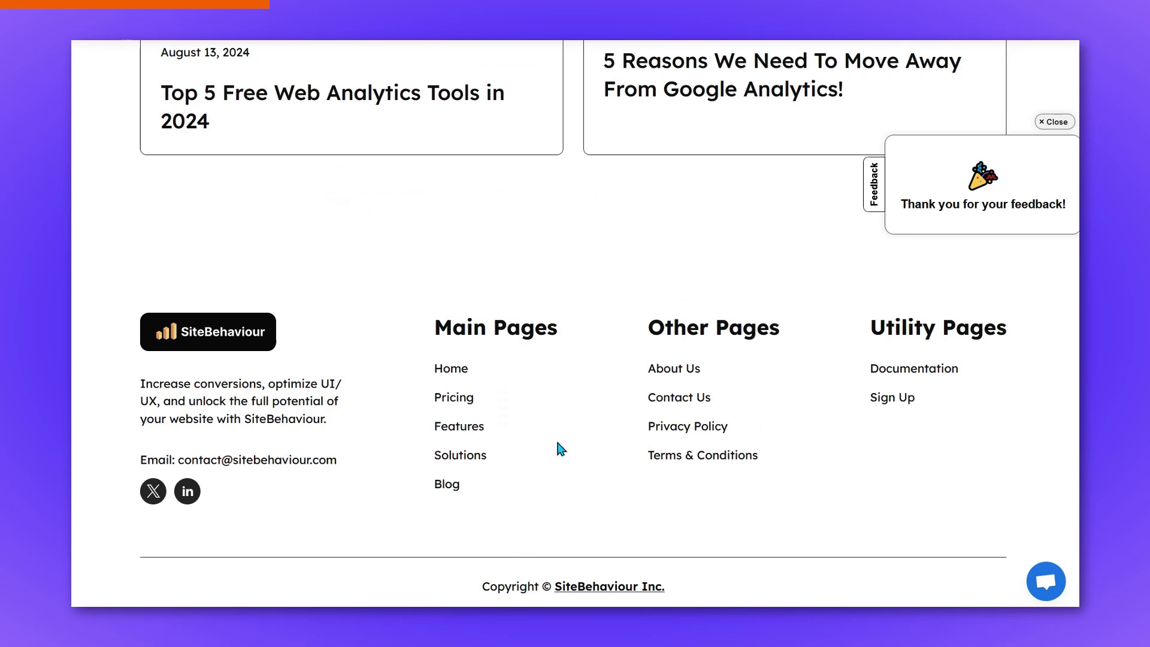
left_click(469, 398)
Compare the prices and included features of the Free, Business and Enterprise plans
scroll(814, 334, "down", 5)
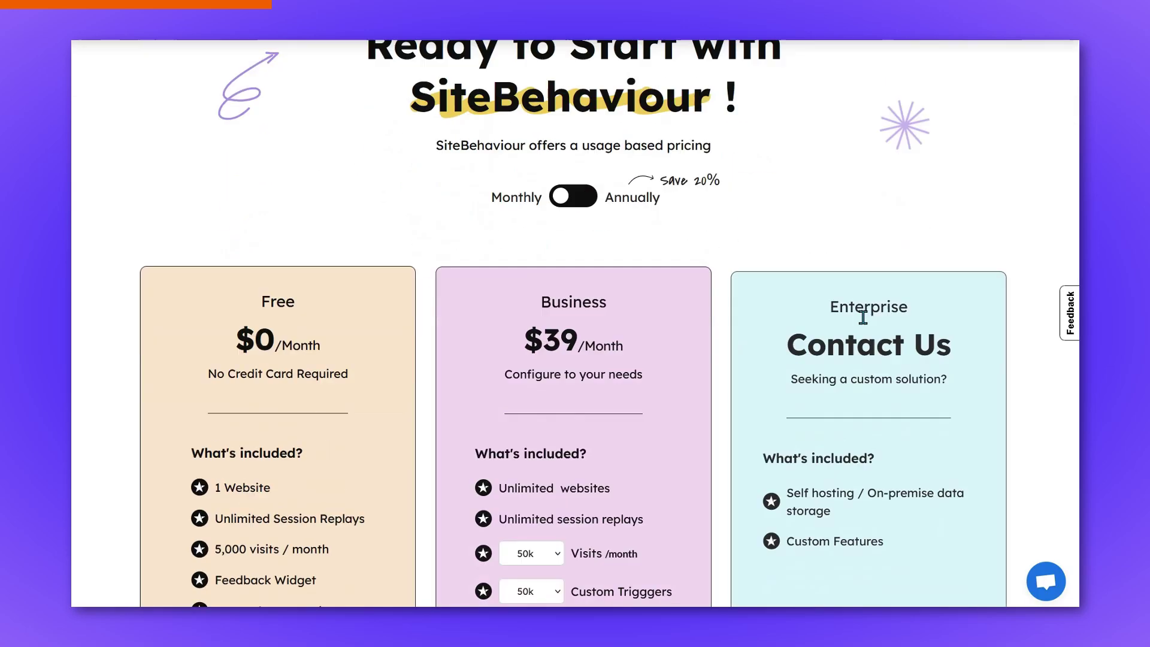
scroll(242, 289, "down", 1)
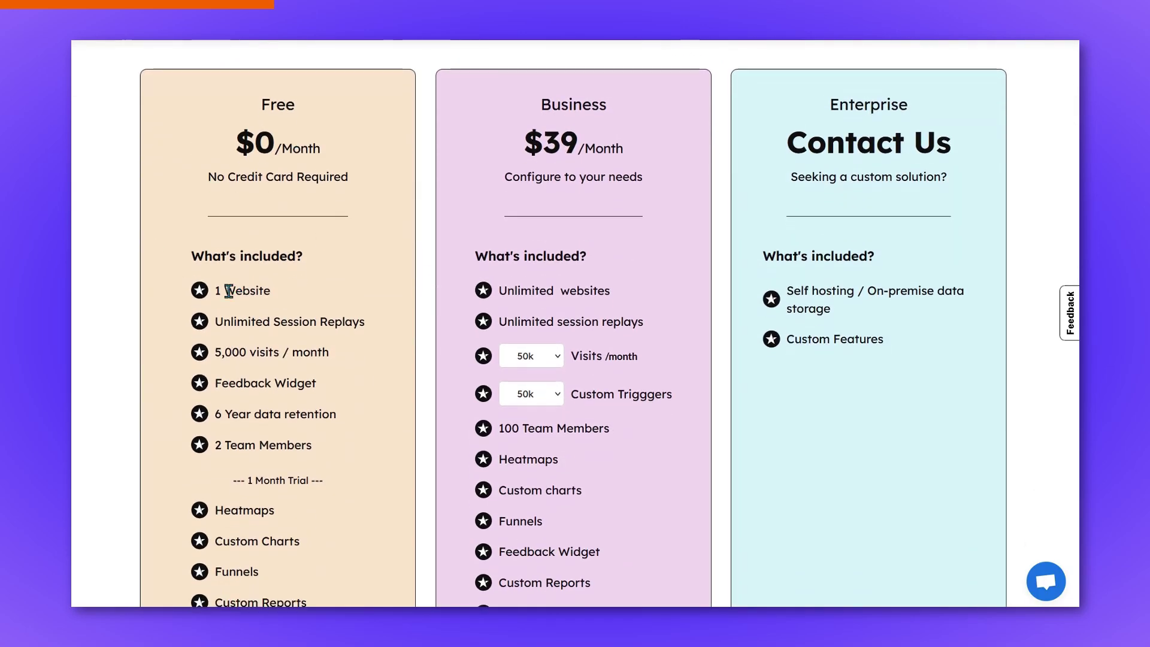
scroll(225, 292, "down", 1)
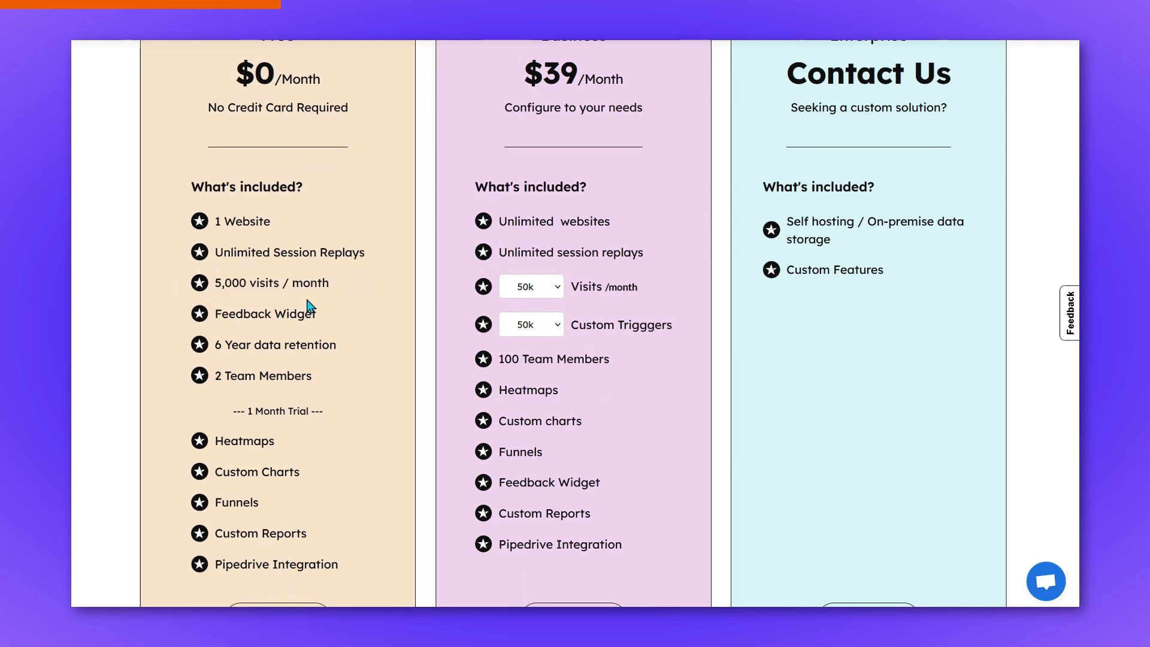
scroll(294, 293, "up", 1)
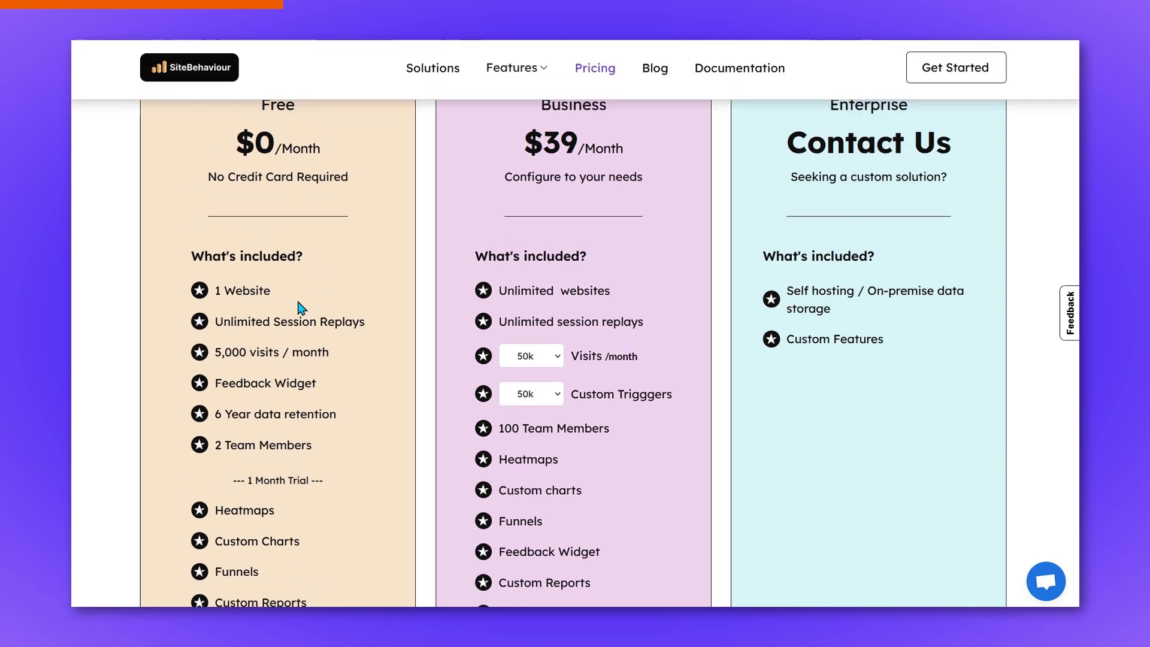
scroll(599, 185, "up", 1)
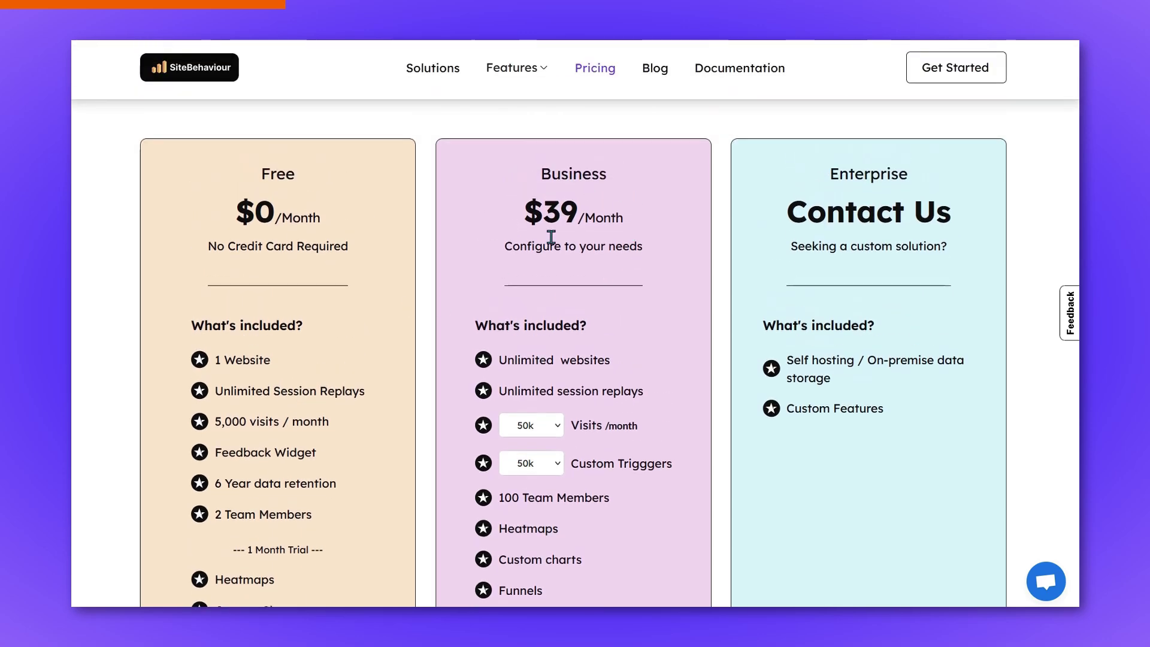
Configure the Business plan for 250k visits per month and 1M custom triggers
scroll(549, 240, "down", 2)
left_click(540, 286)
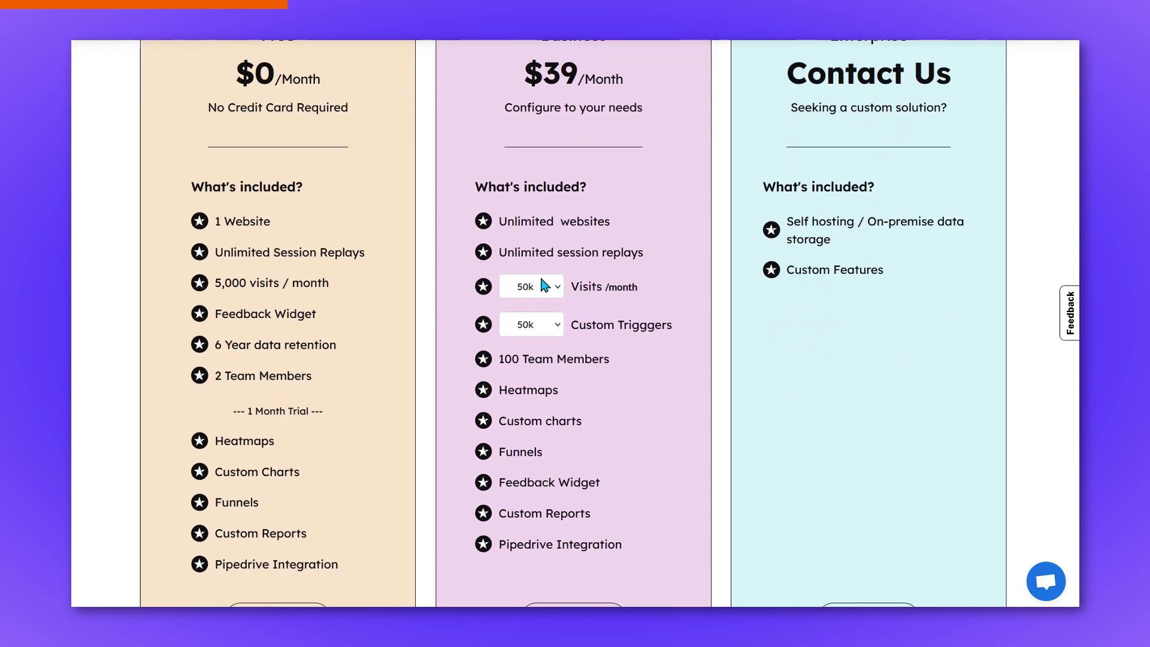
left_click(567, 70)
left_click(555, 326)
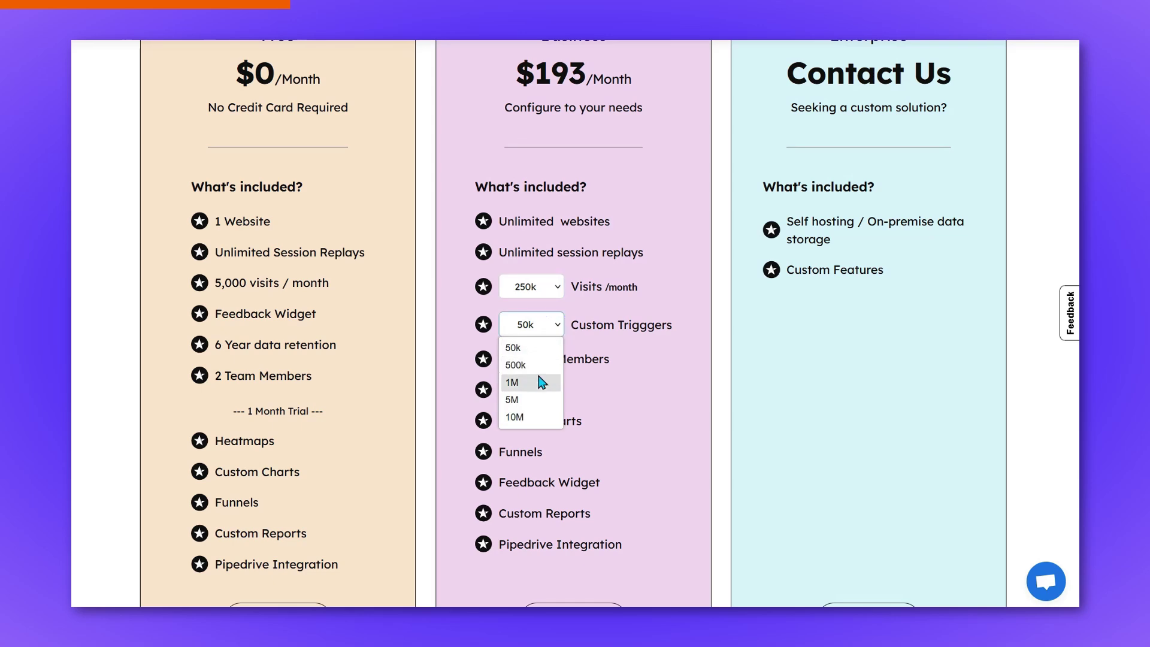
left_click(537, 379)
Reset the Business plan to 50k custom triggers and 50k visits per month
left_click(551, 329)
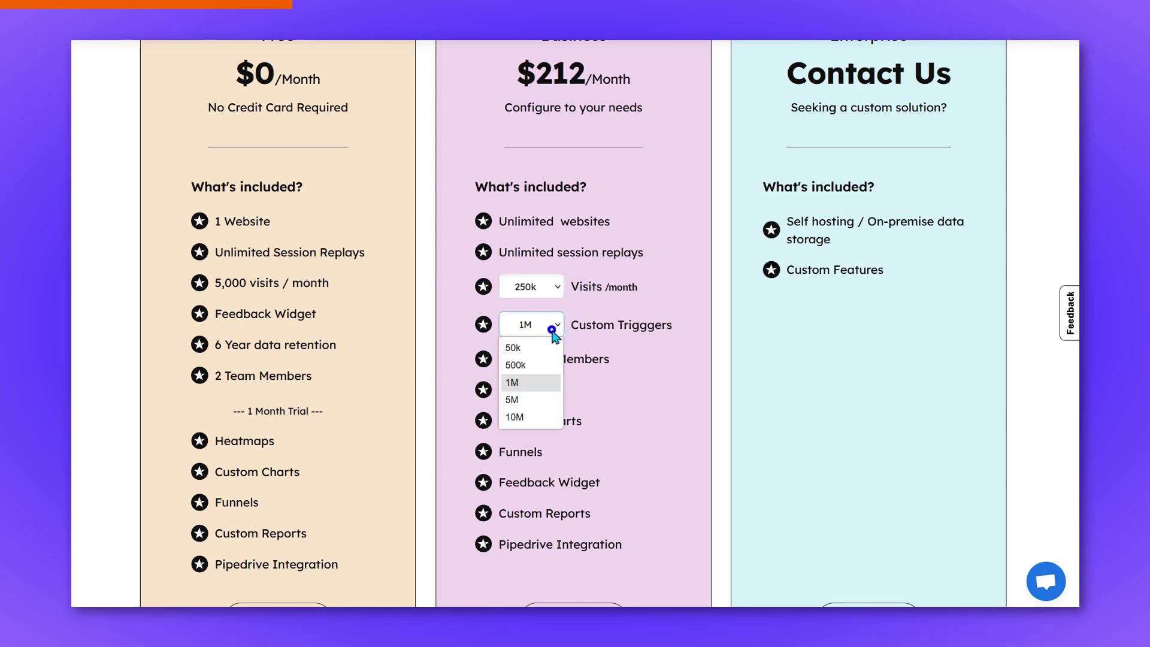
left_click(532, 345)
left_click(548, 288)
left_click(539, 309)
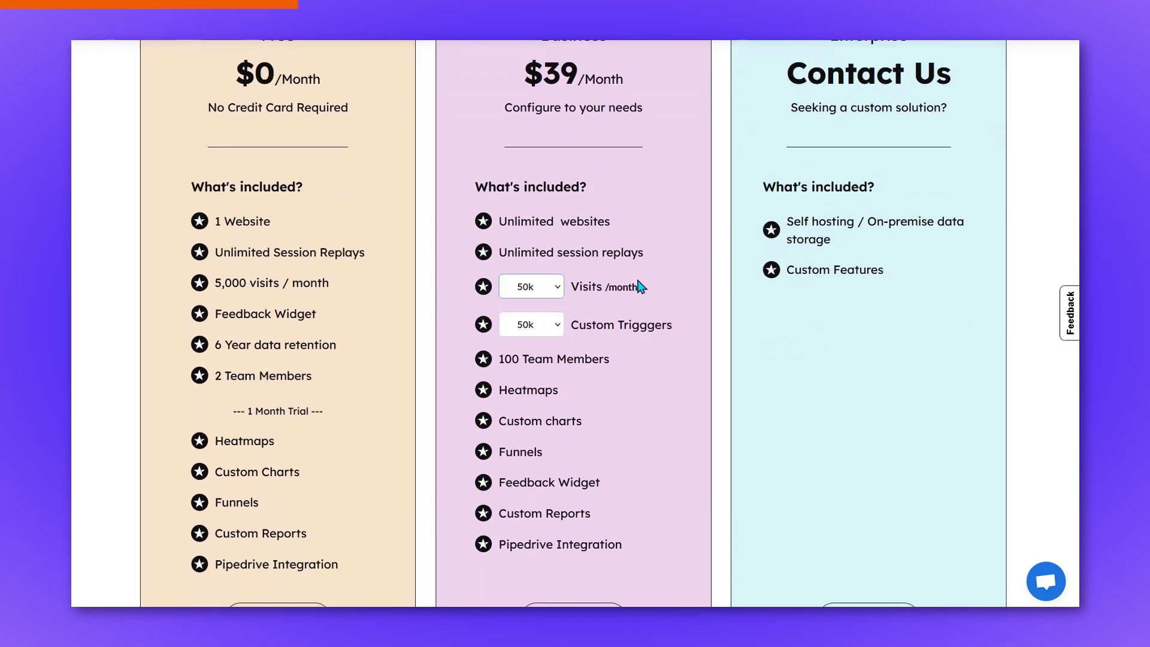
Review the remaining plan features and the price comparison with Hotjar, PostHog and Luckey Orange
scroll(639, 286, "down", 1)
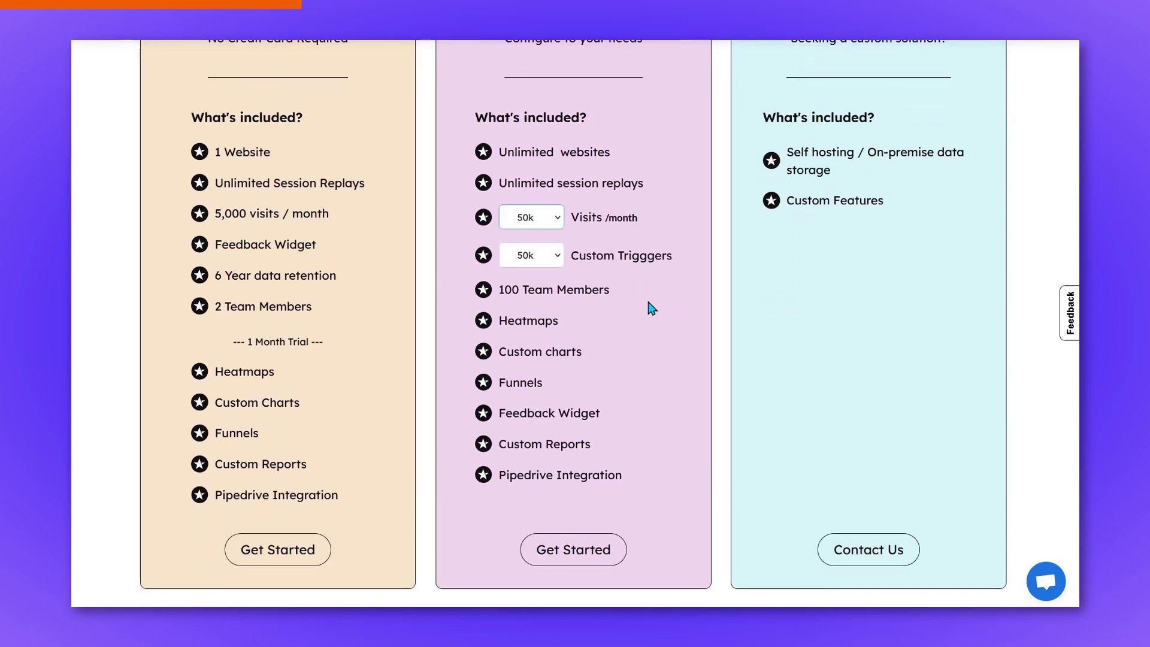
scroll(610, 304, "down", 7)
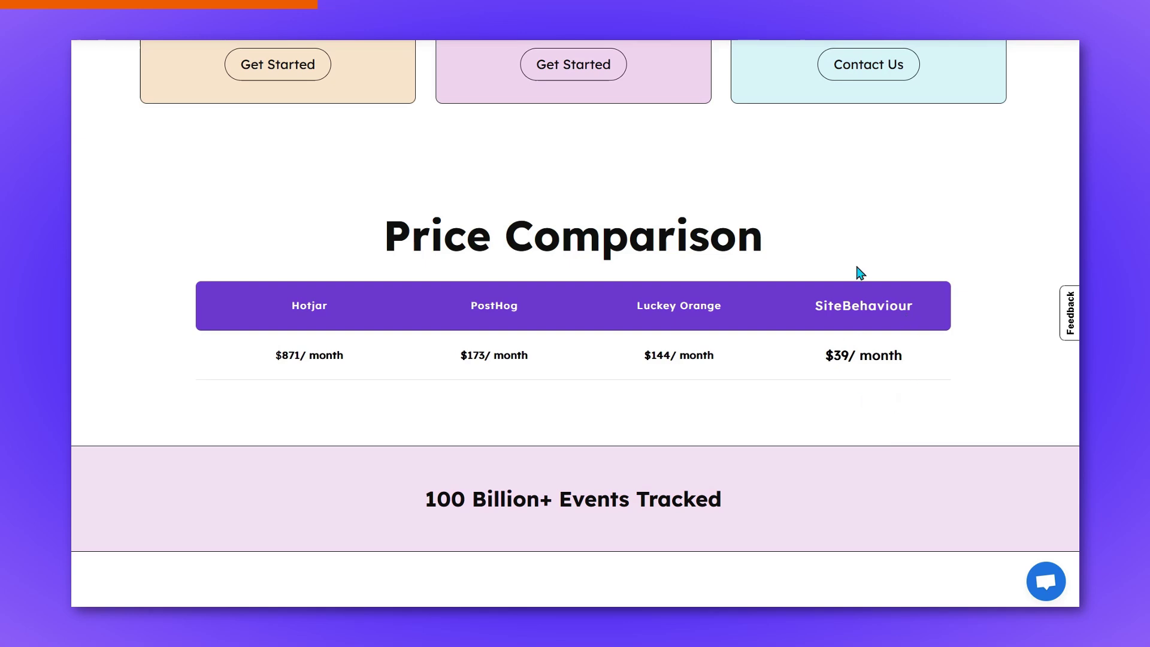
scroll(592, 343, "down", 5)
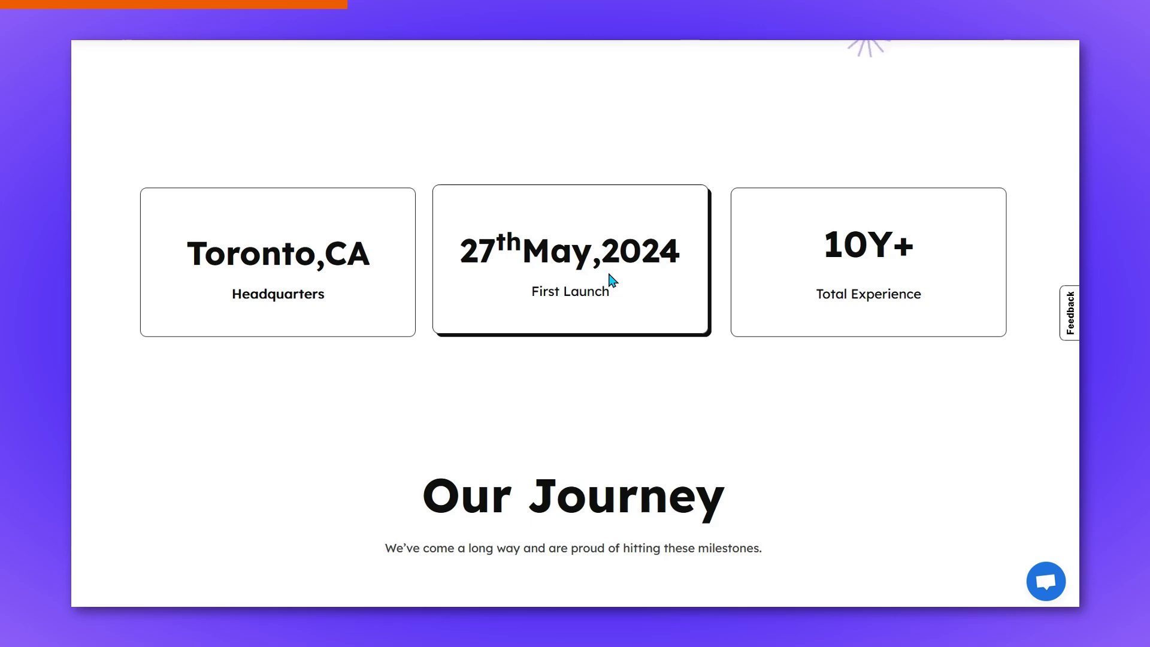
Look over the company's milestones in the Our Journey timeline and the blog section on the About Us page
scroll(612, 280, "down", 6)
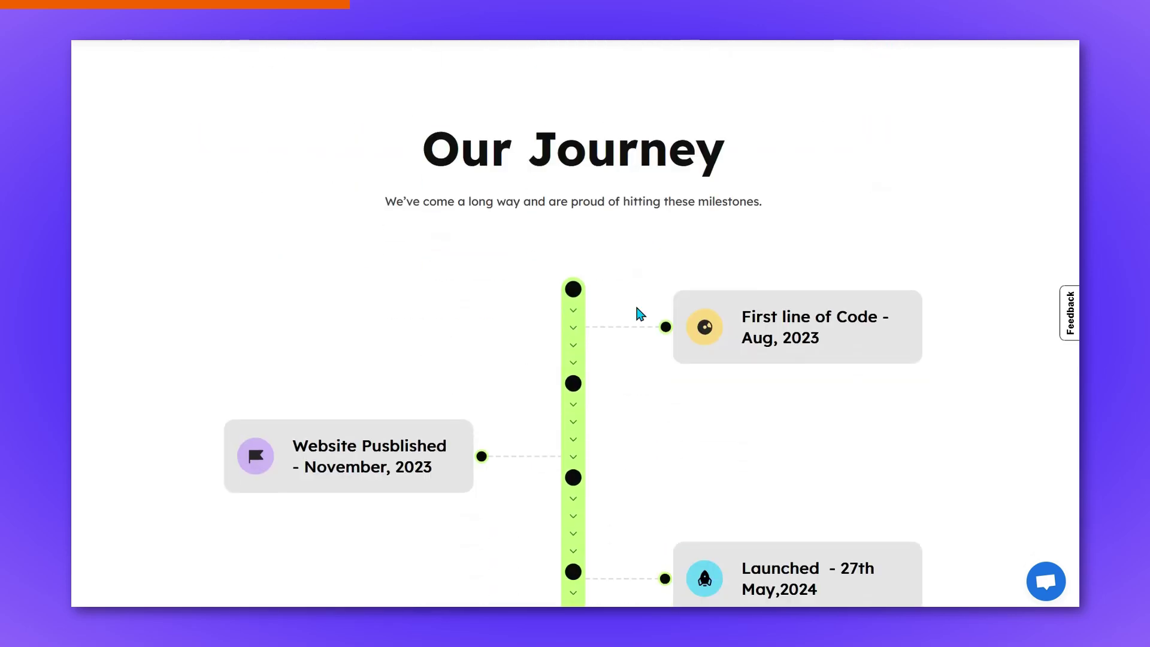
scroll(652, 287, "down", 2)
scroll(785, 531, "down", 3)
scroll(462, 311, "up", 3)
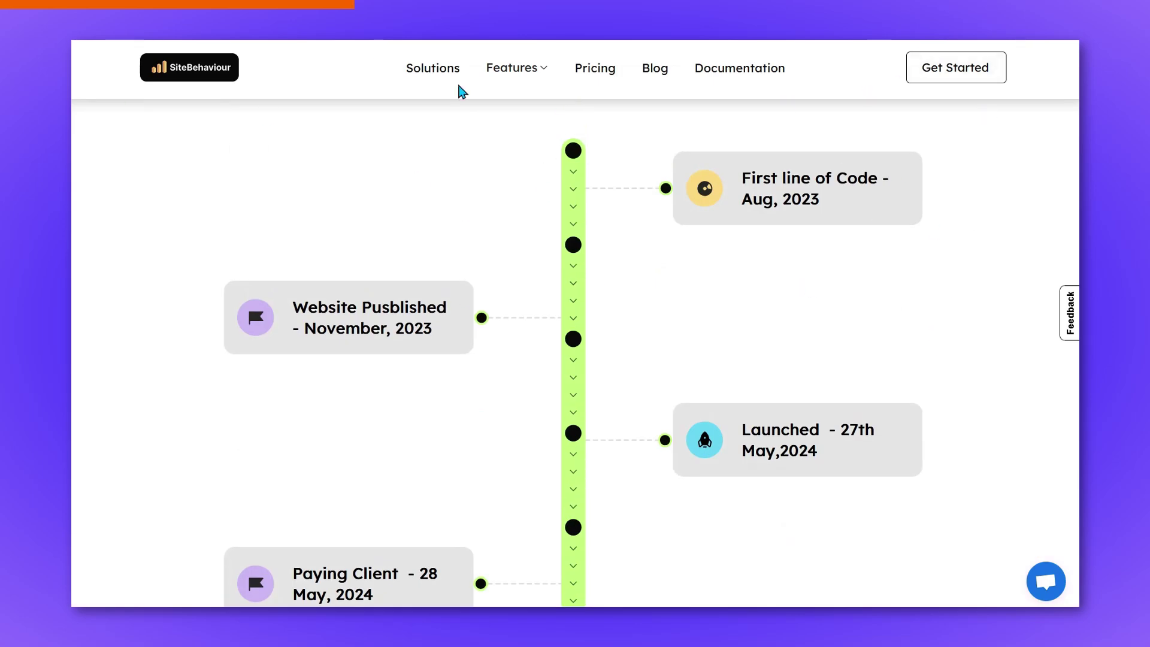
scroll(349, 175, "down", 15)
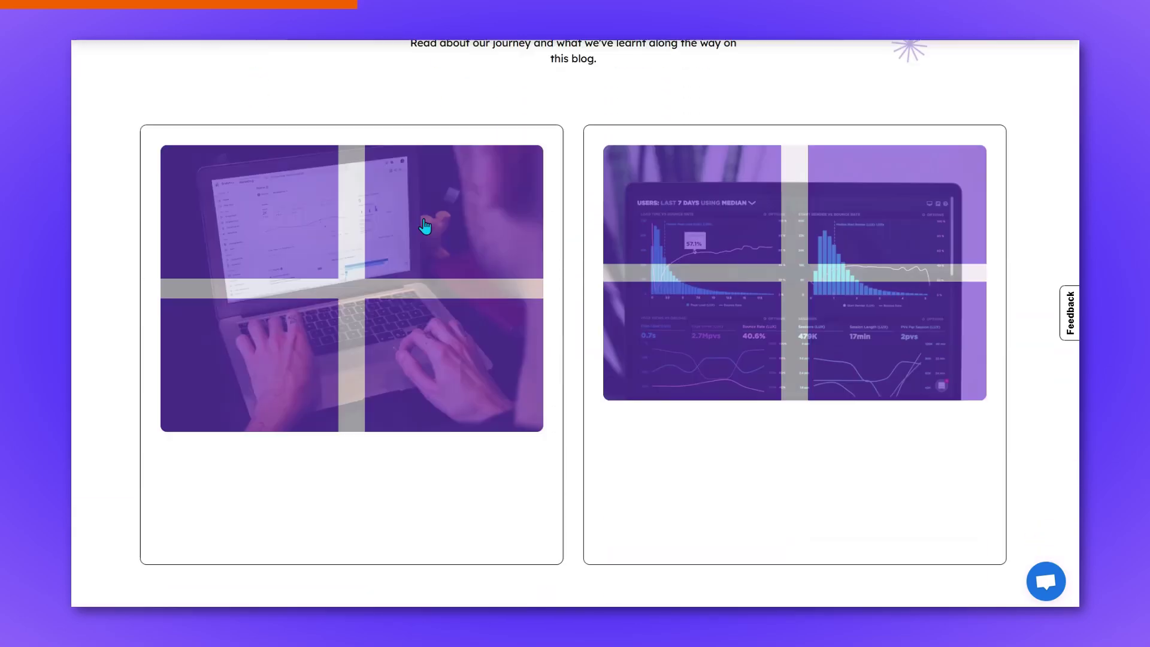
Open the Documentation link from the footer in a new tab and read through the Quick Start guide there
scroll(425, 226, "down", 10)
right_click(912, 371)
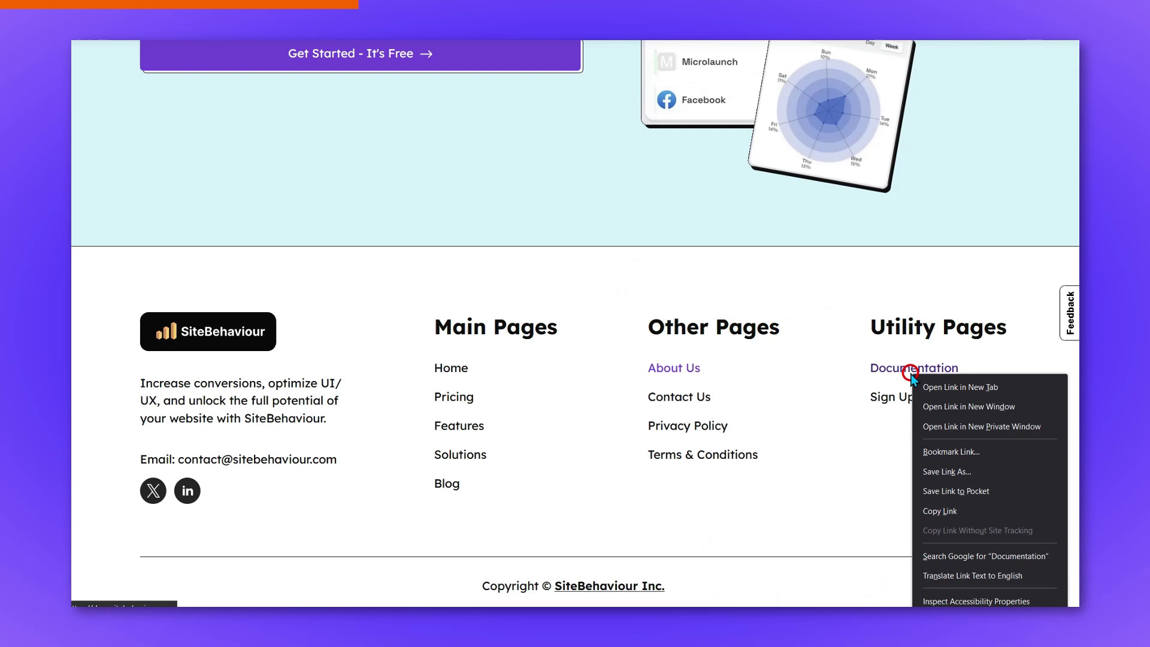
left_click(940, 393)
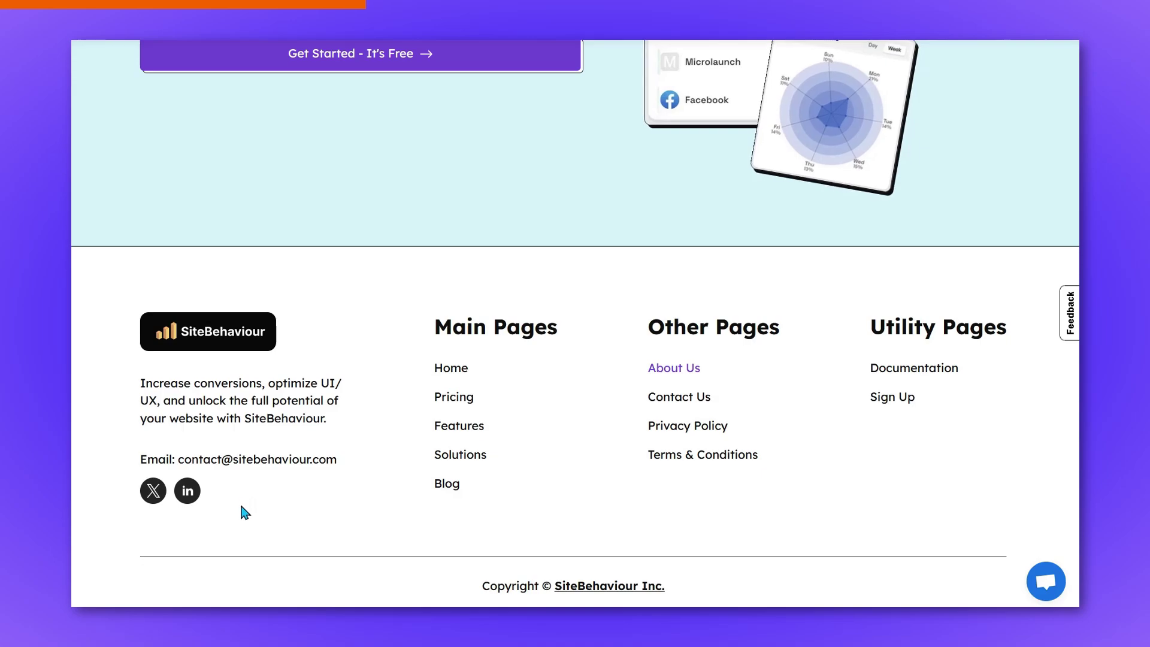
key("ctrl+Tab")
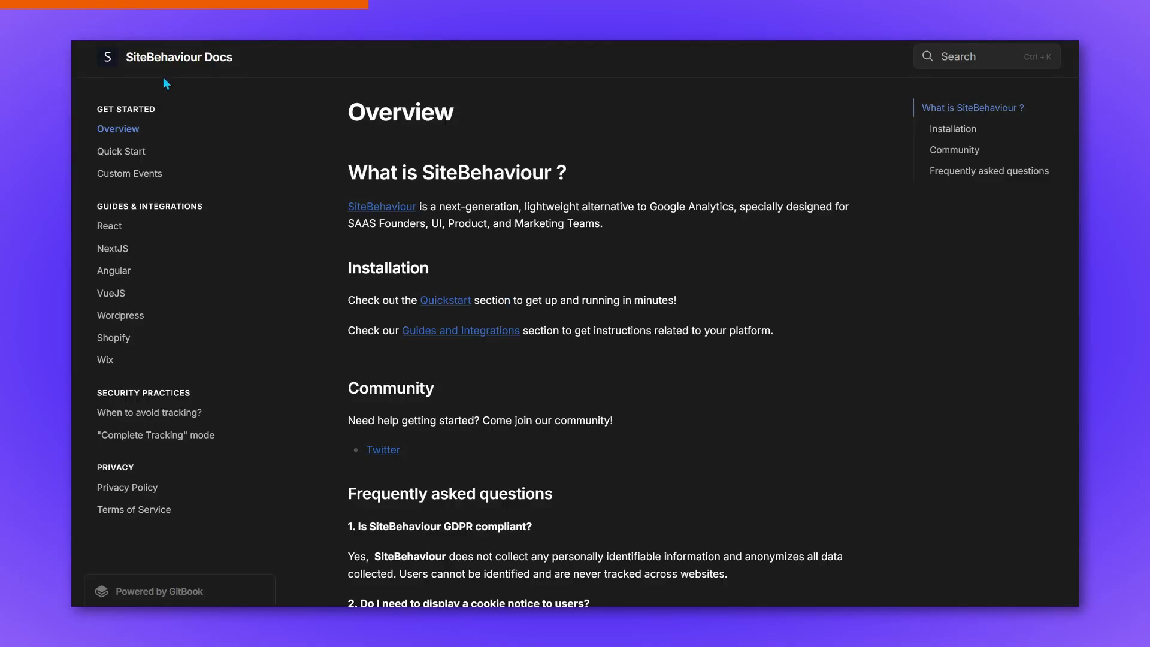
left_click(123, 151)
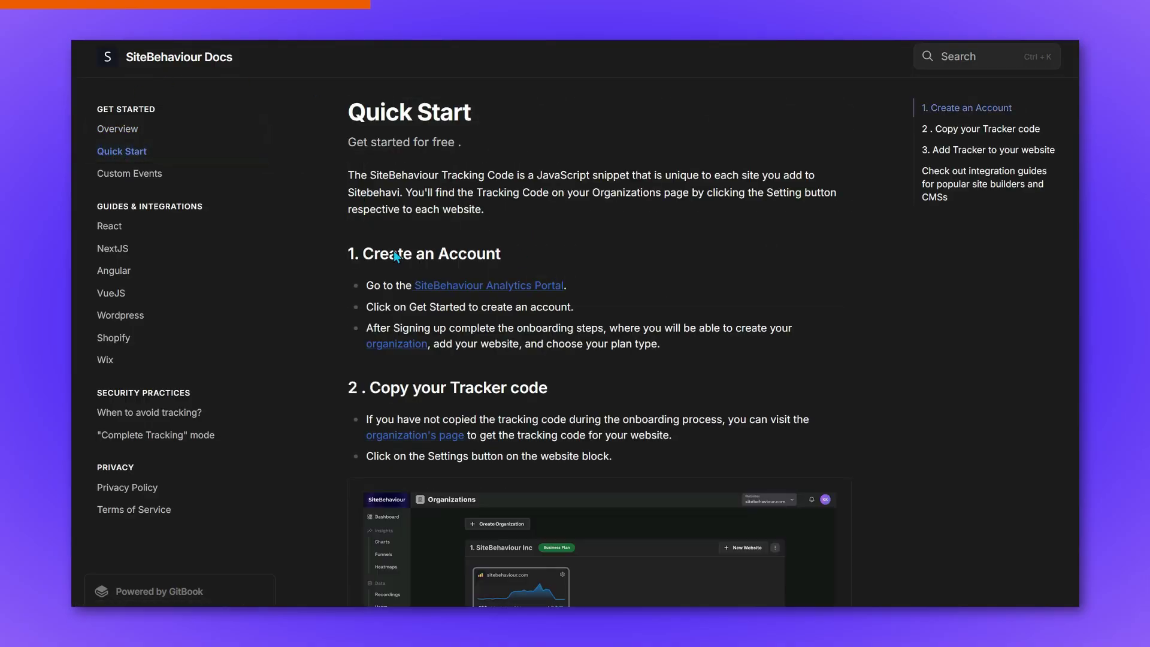
scroll(393, 331, "down", 15)
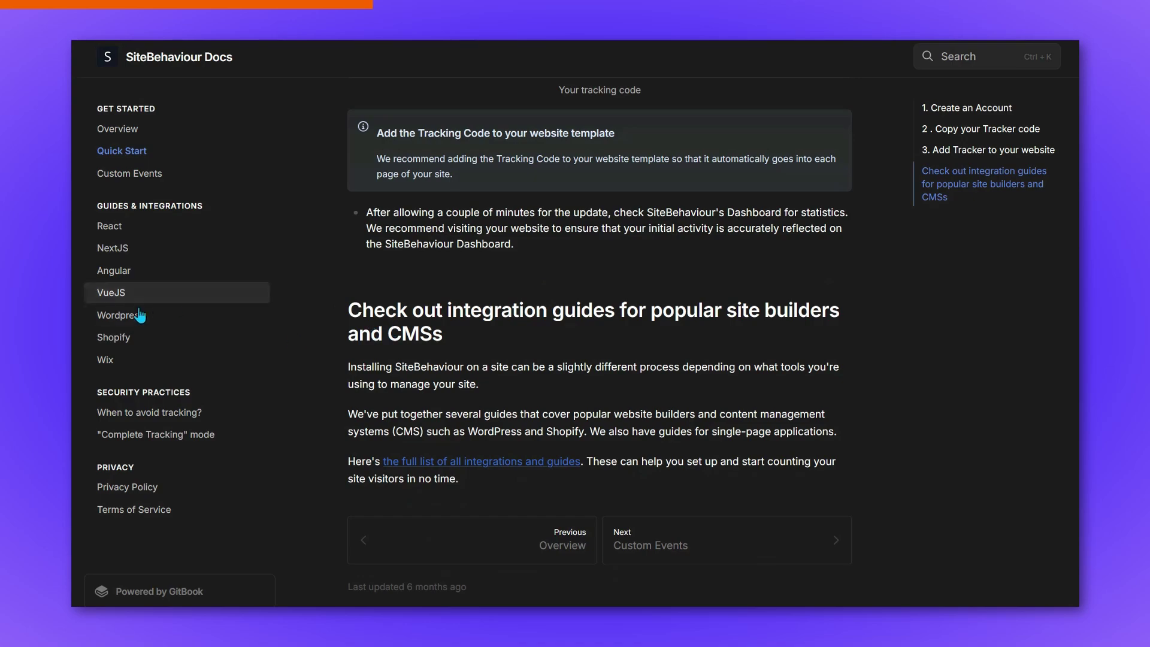
Open the Wordpress integration guide and read its tracking code installation and troubleshooting instructions
left_click(129, 315)
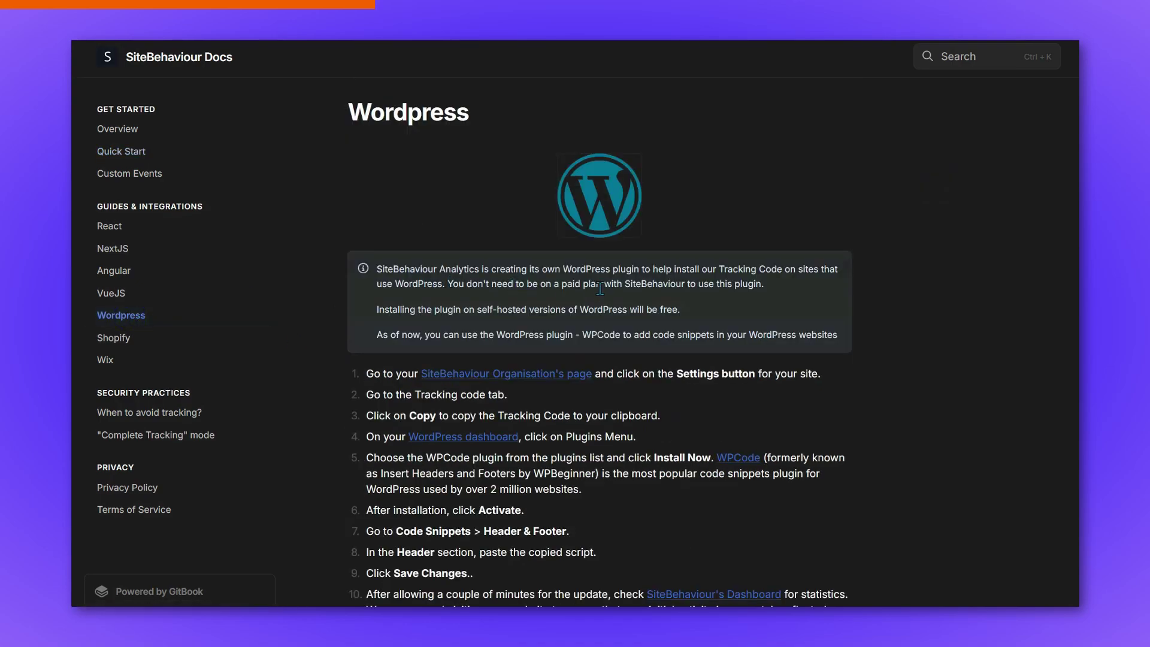
scroll(600, 289, "down", 5)
scroll(593, 467, "up", 5)
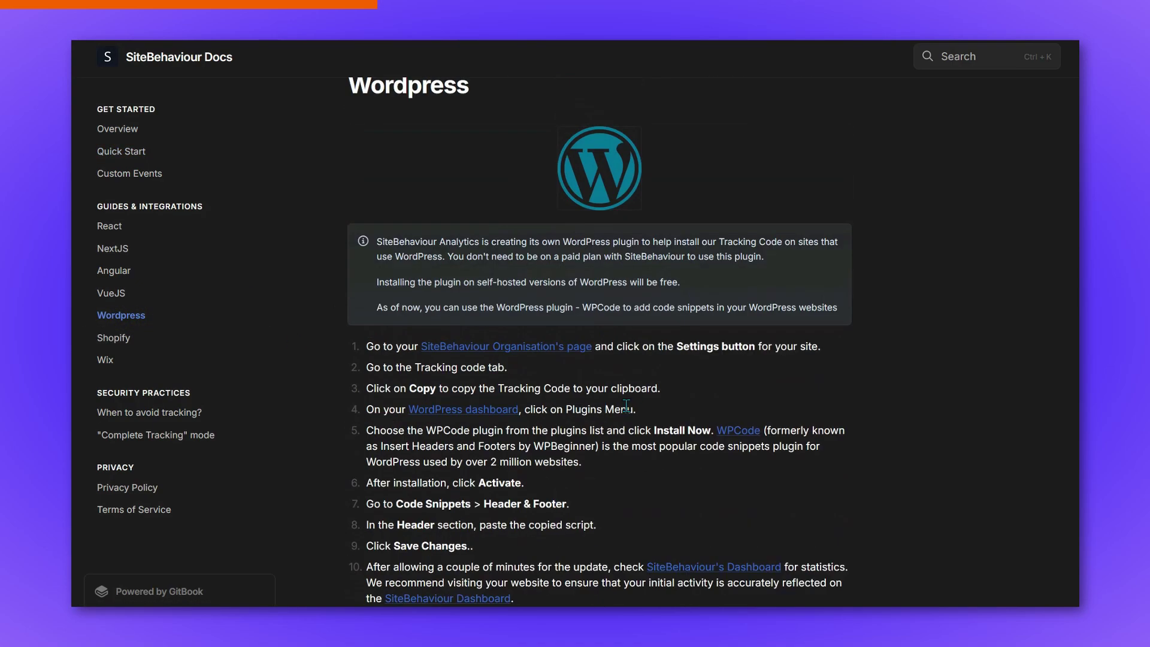
scroll(663, 382, "down", 5)
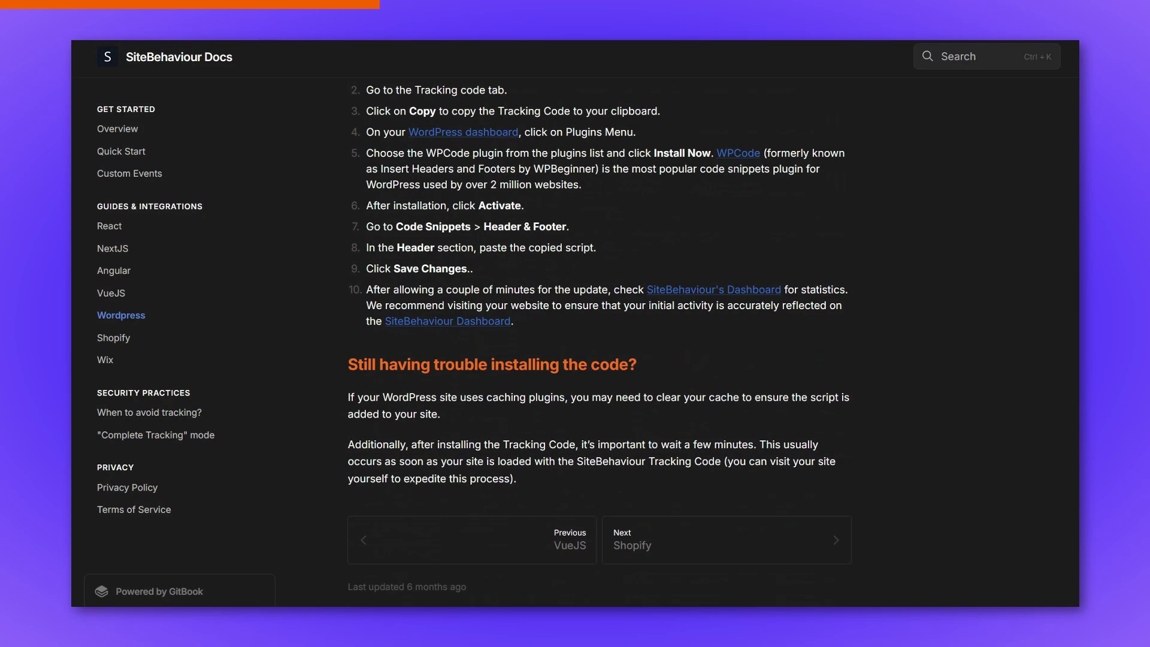
scroll(580, 502, "up", 5)
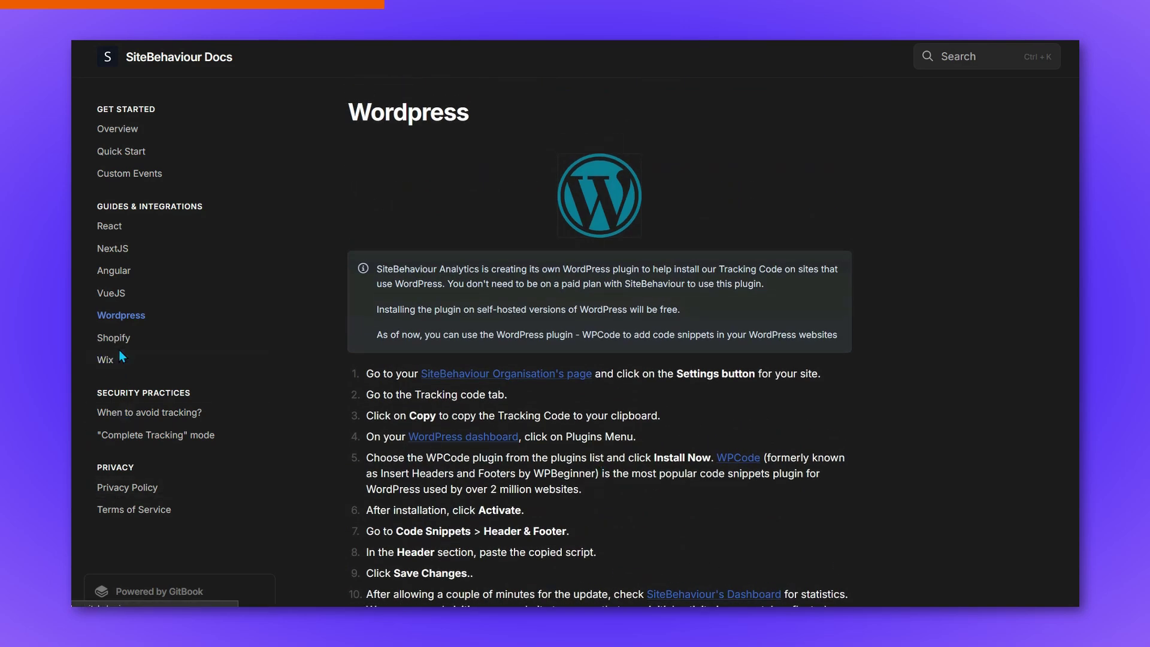
Open the Wix integration guide and read its steps for adding the tracking code
left_click(178, 360)
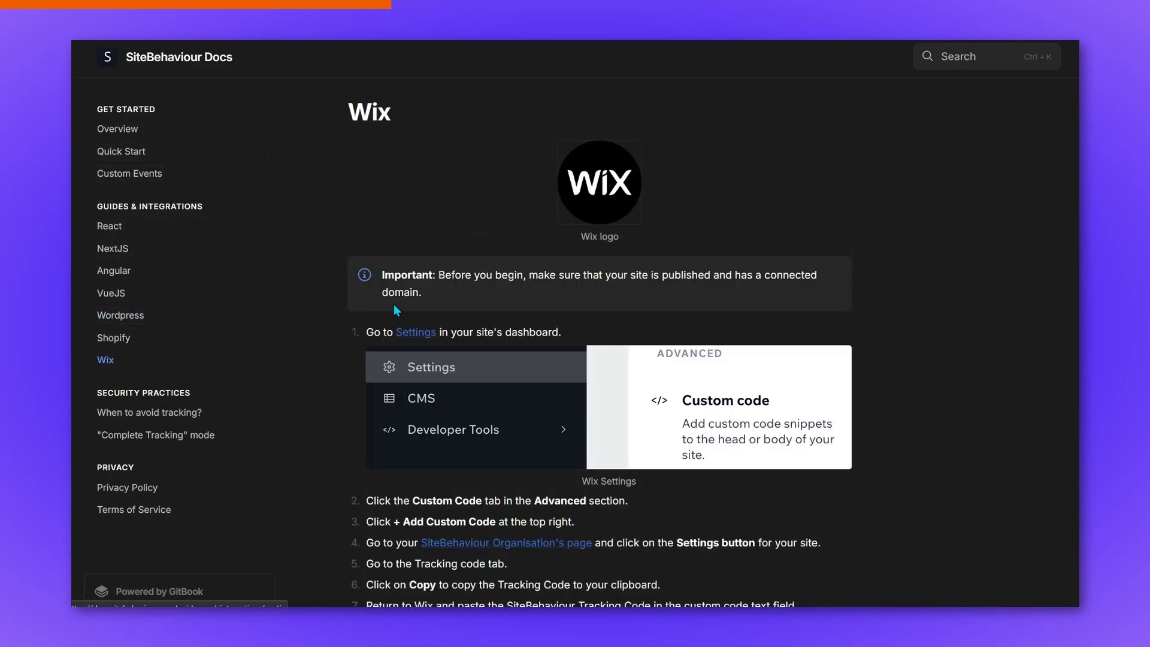
scroll(437, 316, "down", 5)
scroll(657, 377, "up", 5)
scroll(537, 254, "down", 5)
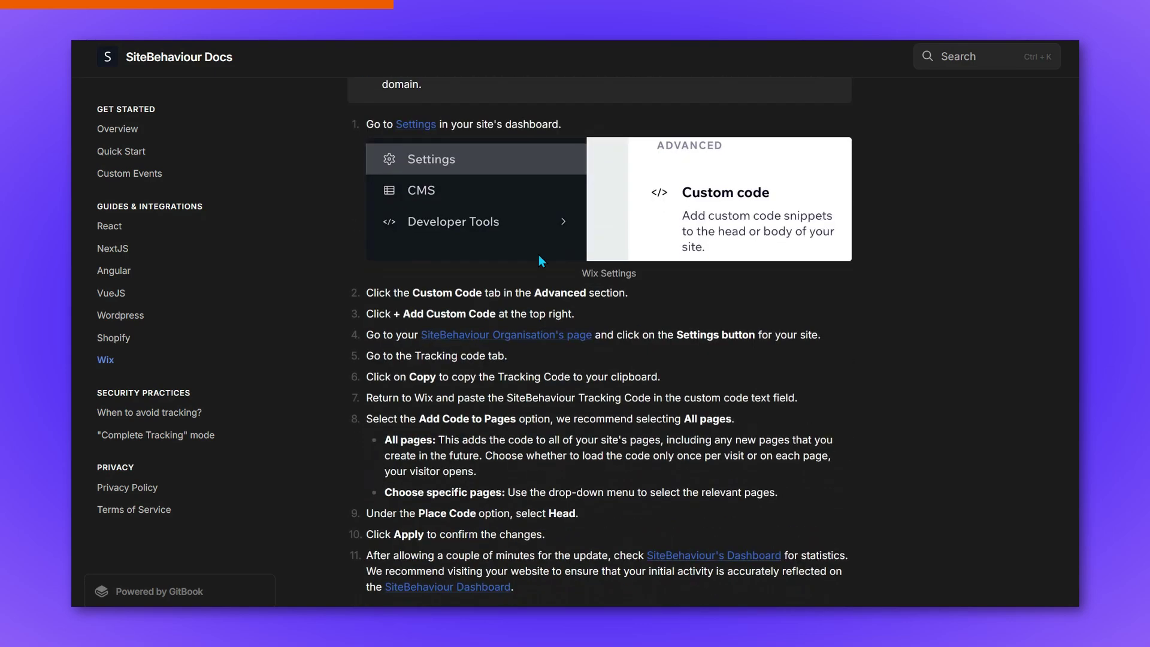
scroll(495, 433, "up", 5)
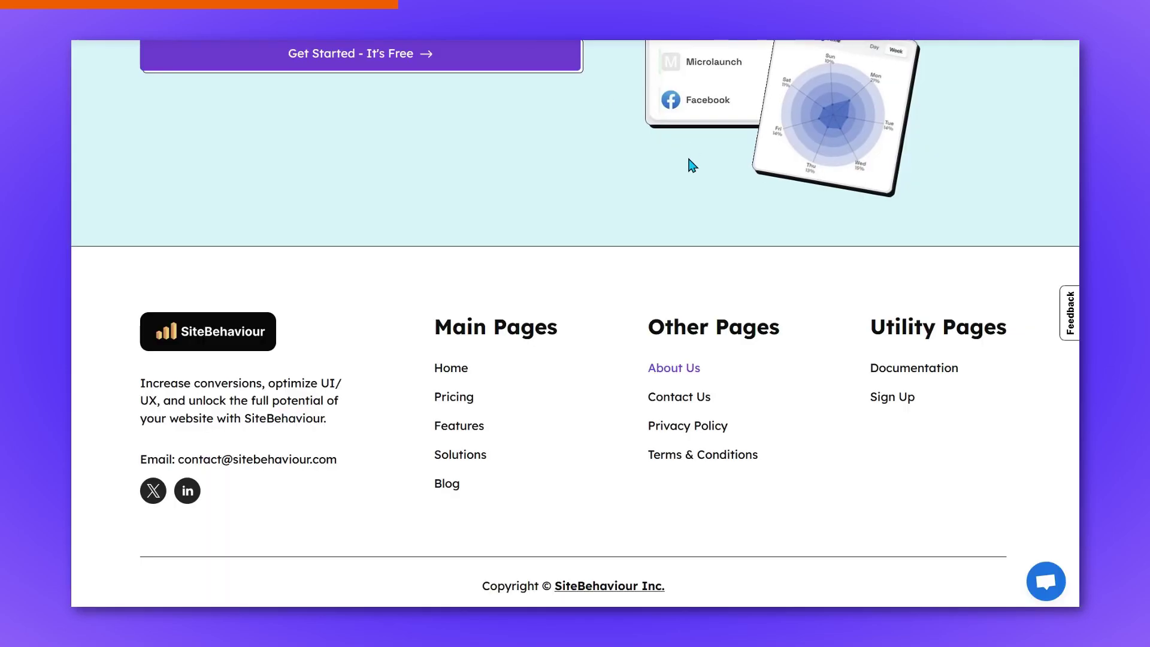
Return from the About Us page to the SiteBehaviour homepage
scroll(493, 479, "up", 10)
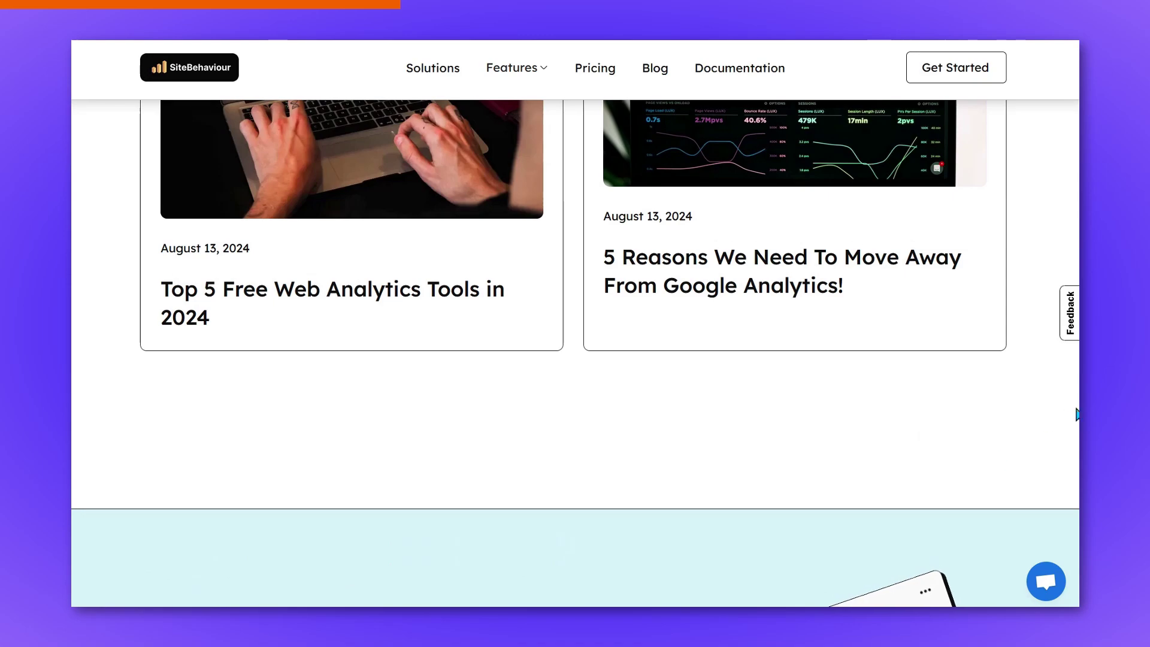
scroll(1072, 410, "up", 15)
scroll(1073, 107, "up", 4)
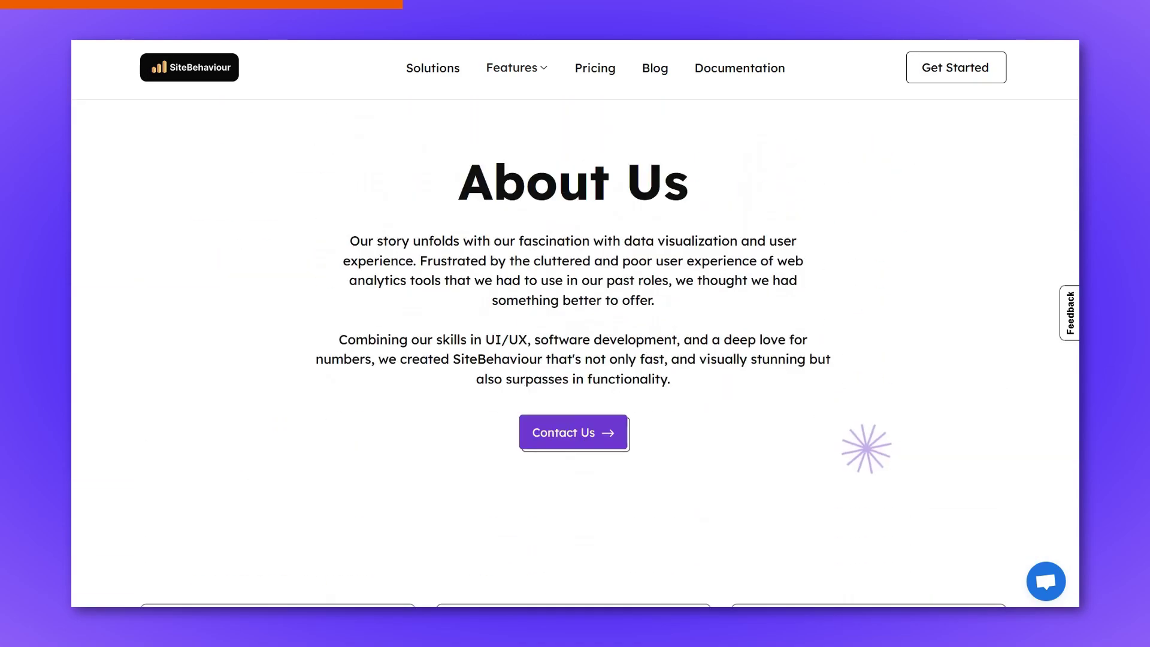
left_click(434, 69)
left_click_drag(1076, 508, 1062, 93)
left_click(224, 76)
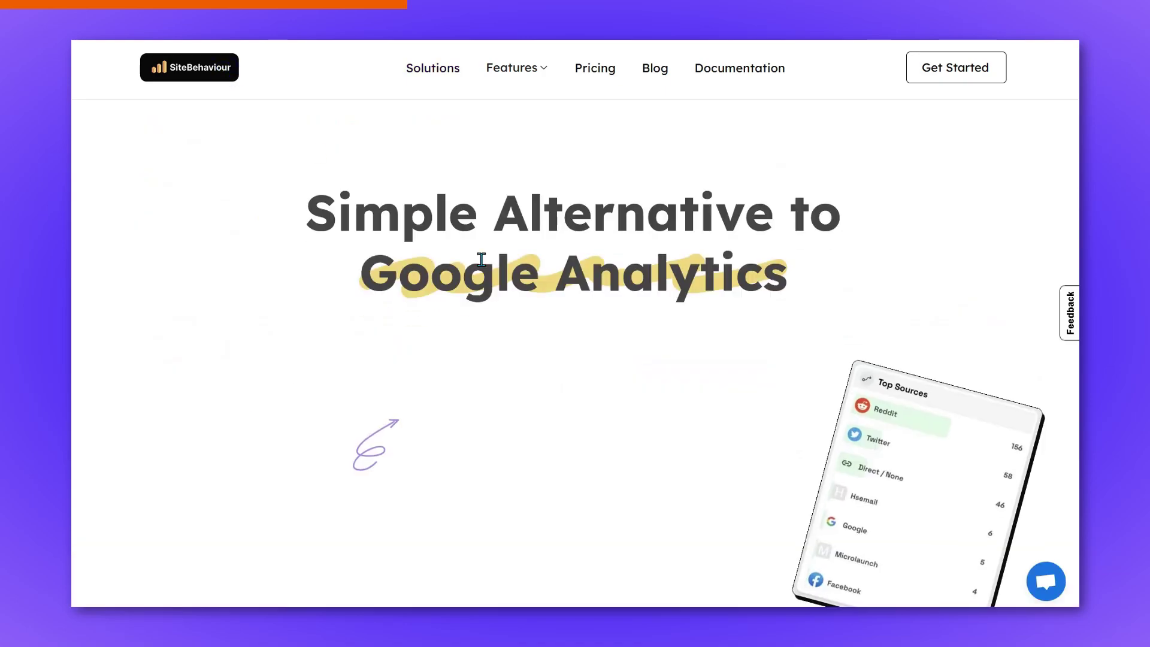
Examine the homepage's introduction and dashboard preview
scroll(483, 267, "down", 4)
scroll(482, 267, "up", 4)
scroll(510, 283, "down", 4)
scroll(509, 283, "down", 4)
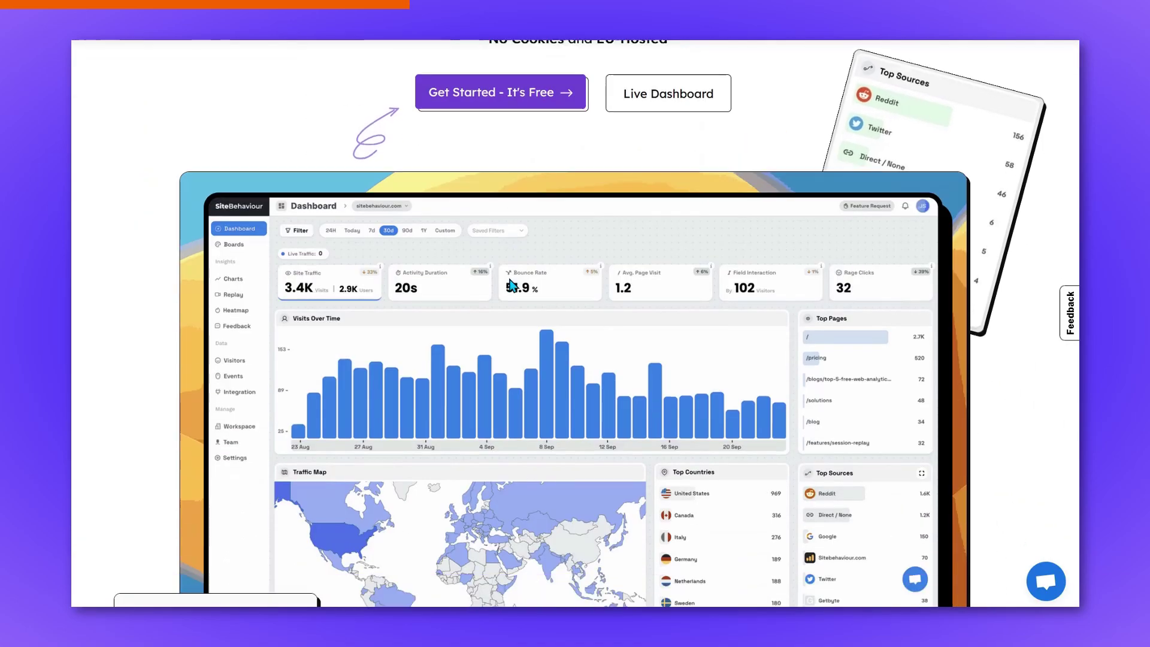
scroll(767, 259, "up", 4)
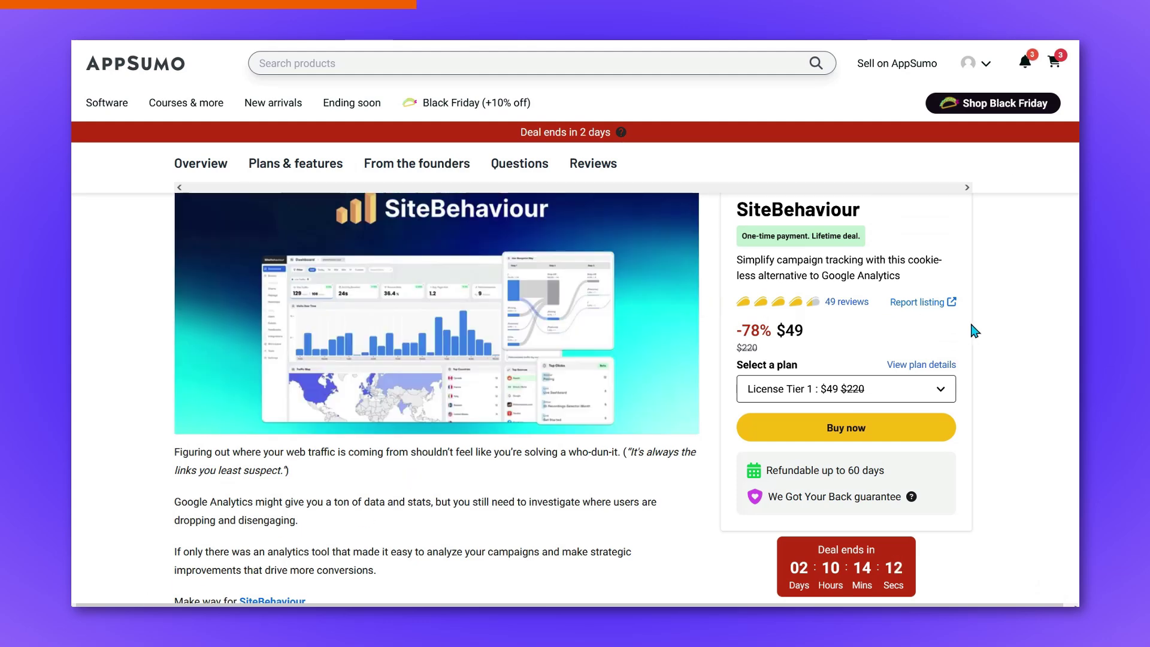
Review the SiteBehaviour lifetime deal on AppSumo, from its overview to the plans and features section
mouse_move(815, 576)
scroll(970, 547, "down", 2)
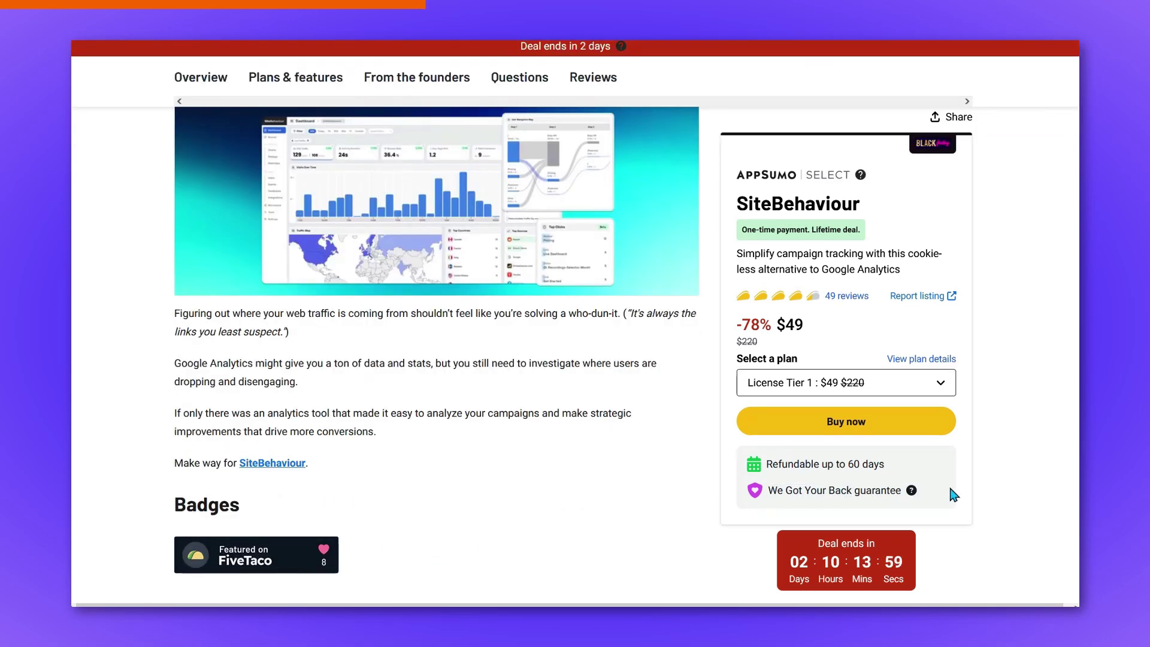
scroll(536, 339, "down", 5)
scroll(537, 339, "down", 4)
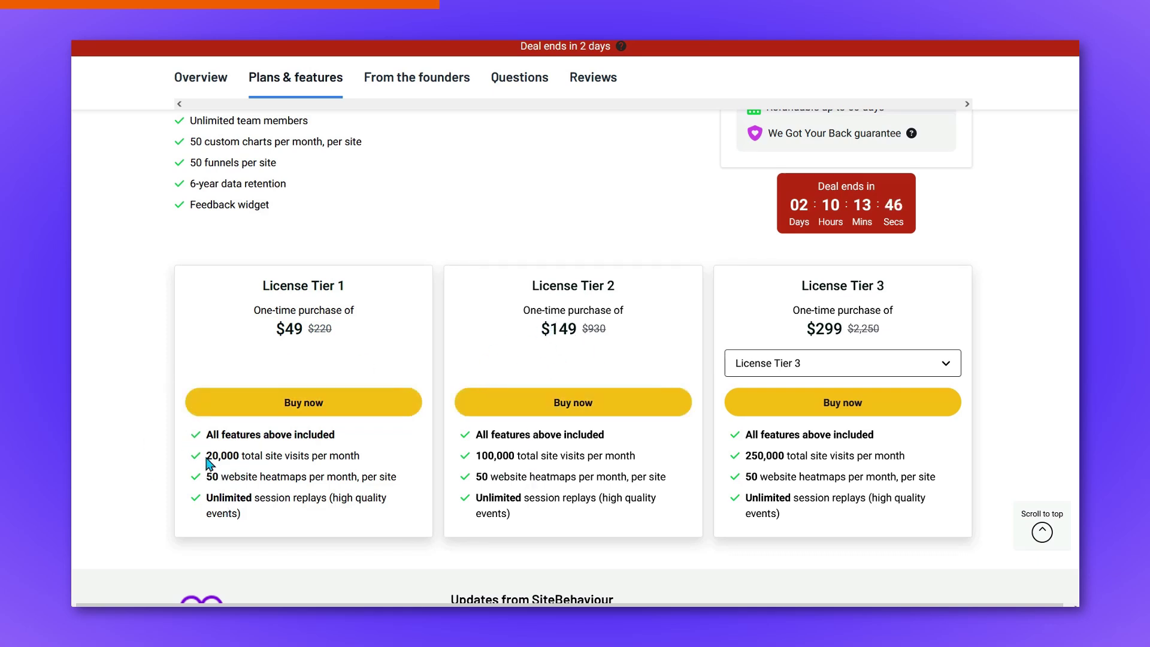
Compare the monthly site visit allowances of the license tiers and open the License Tier 3 selector
left_click_drag(204, 456, 374, 459)
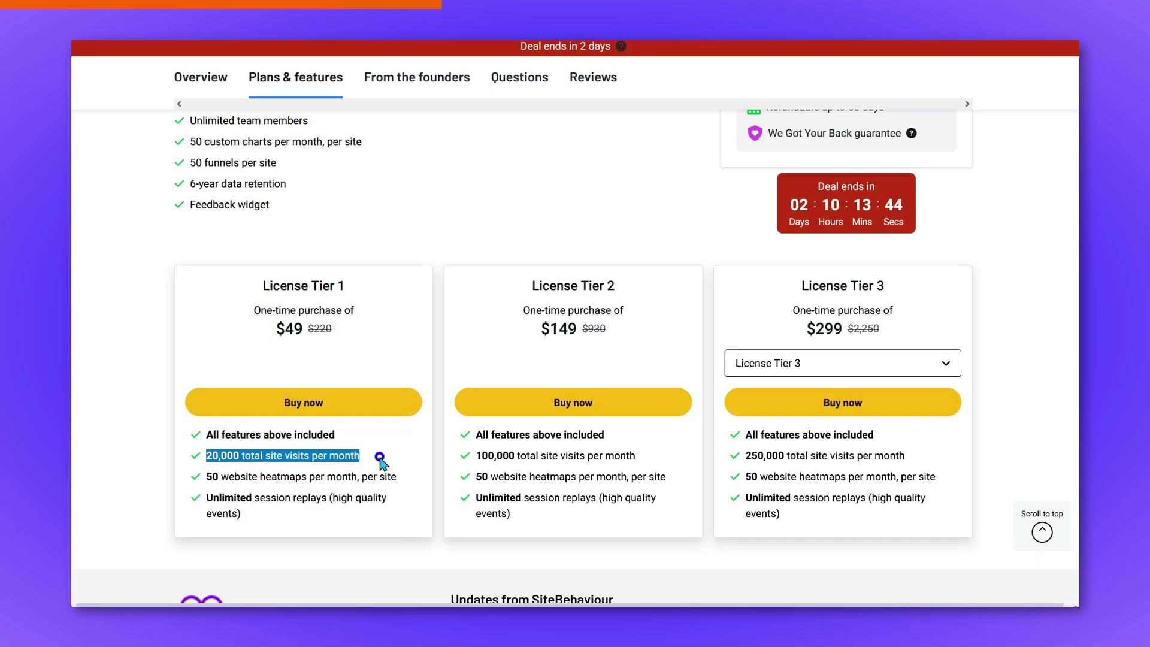
left_click(368, 459)
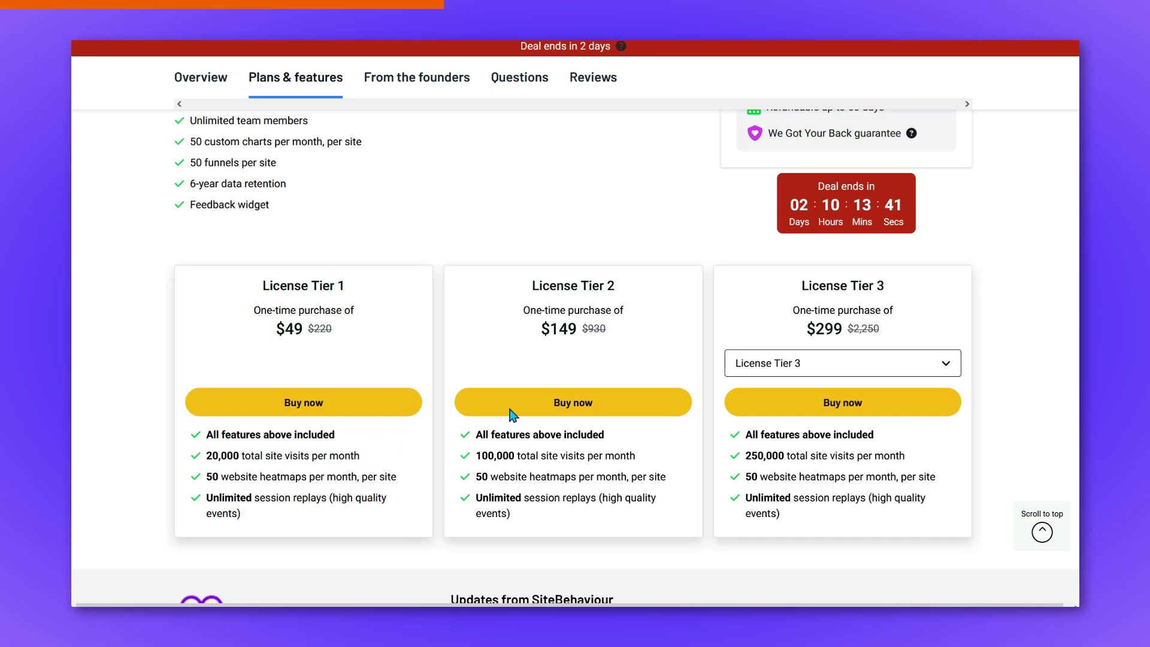
left_click(844, 364)
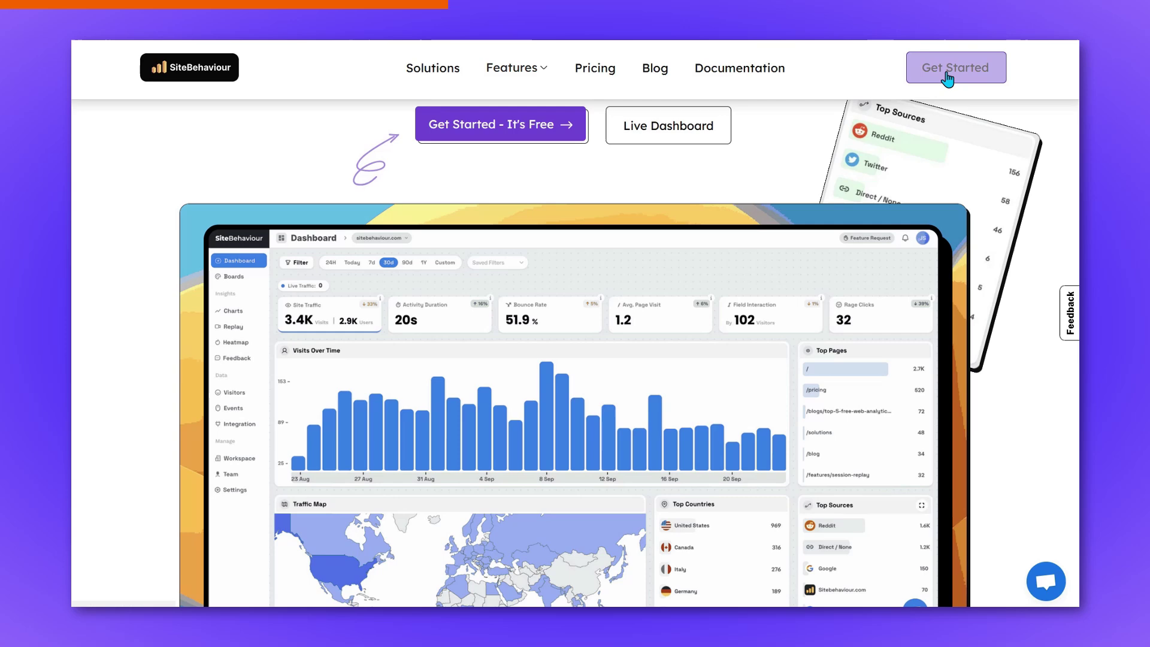
Sign in to SiteBehaviour from the homepage and look over the dashboard's traffic, countries and sources widgets
left_click(946, 75)
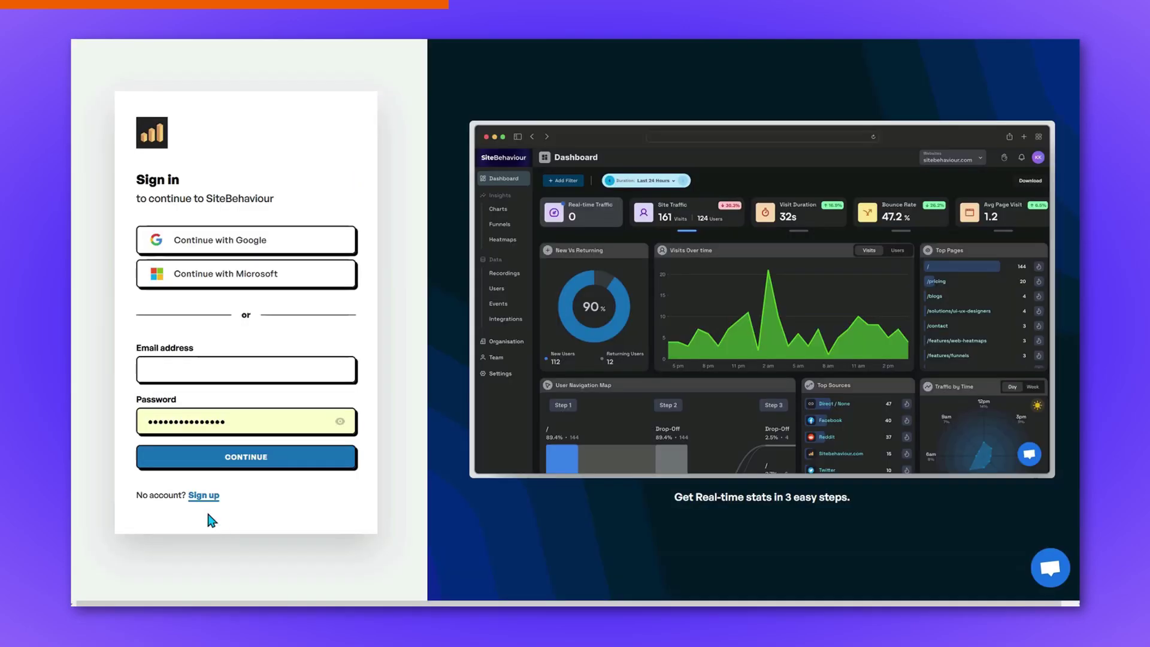
left_click(211, 460)
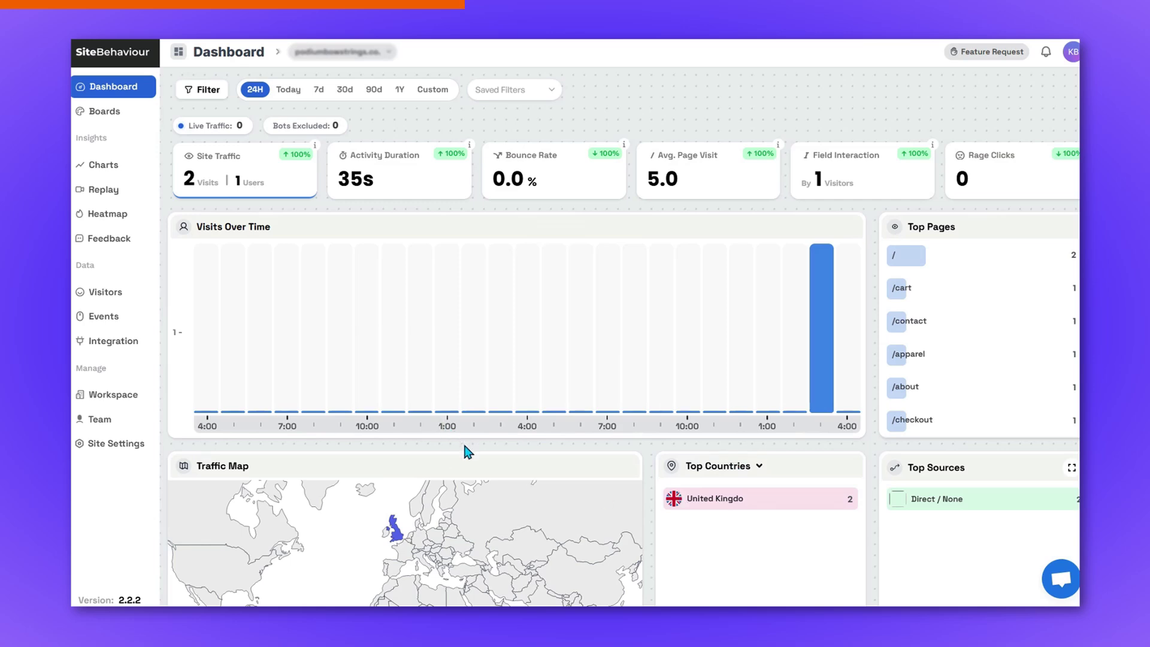
scroll(467, 449, "down", 3)
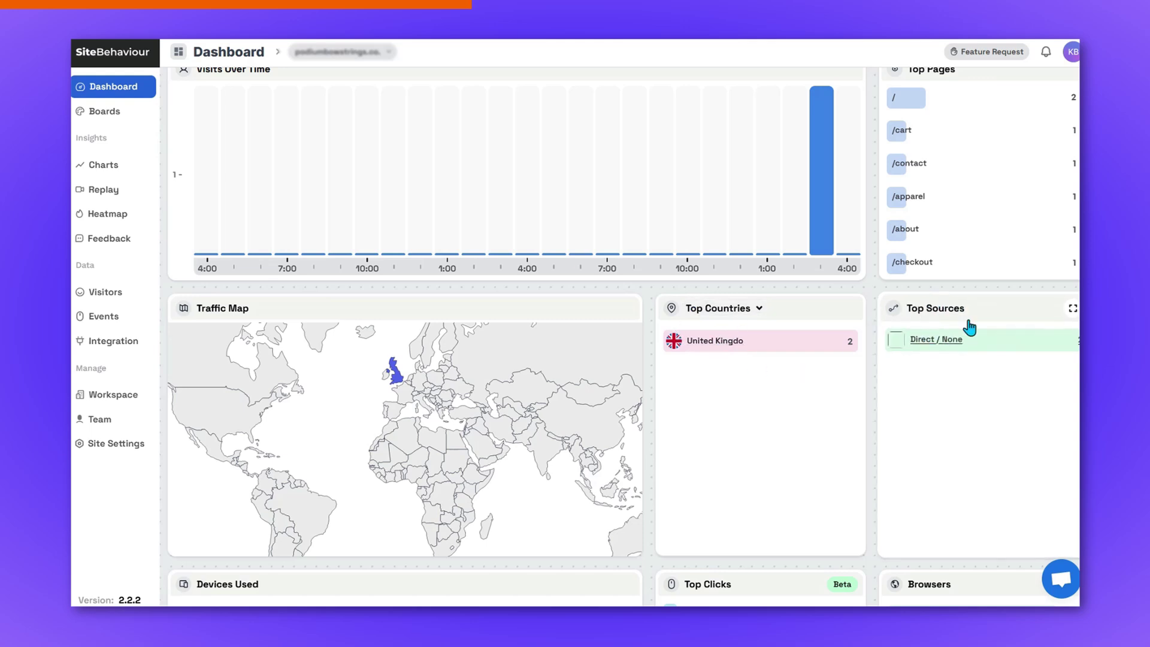
Review the dashboard's summary cards for site traffic, activity duration, bounce rate, average page visit, field interaction and rage clicks
scroll(847, 403, "up", 3)
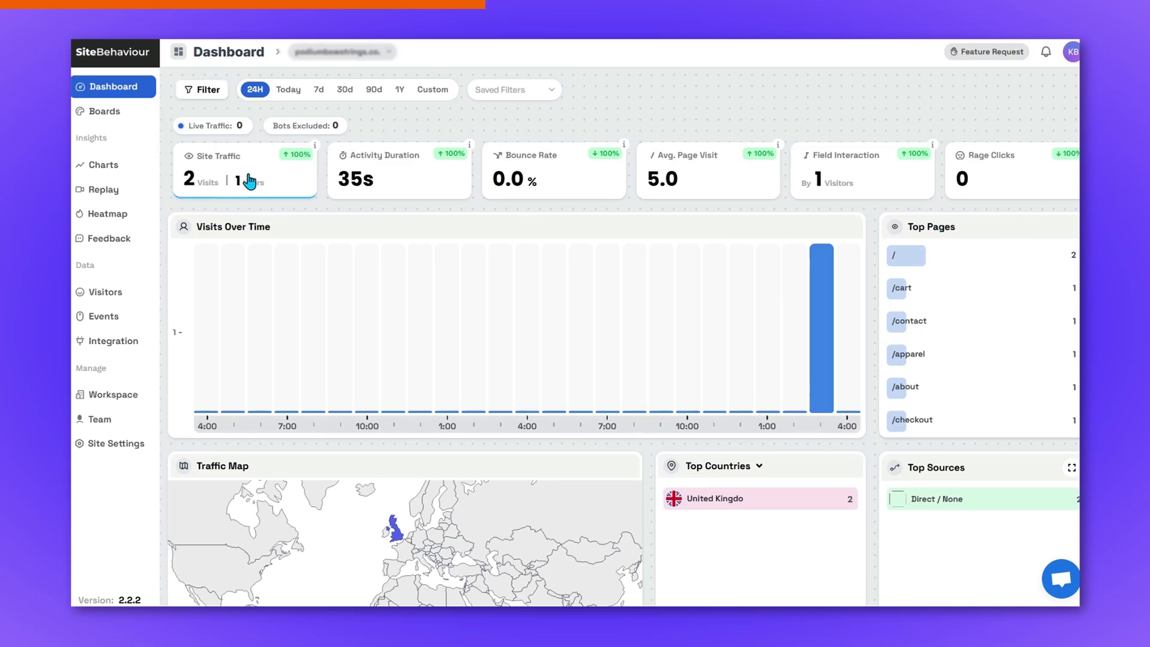
double_click(419, 172)
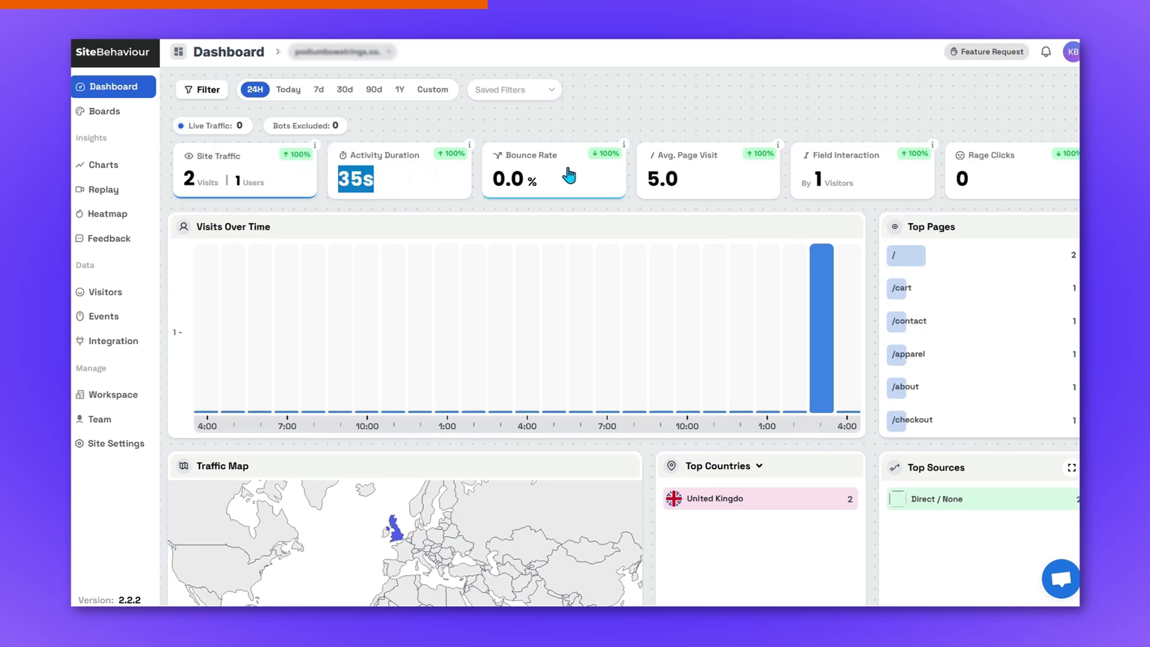
left_click(569, 169)
triple_click(730, 173)
triple_click(847, 163)
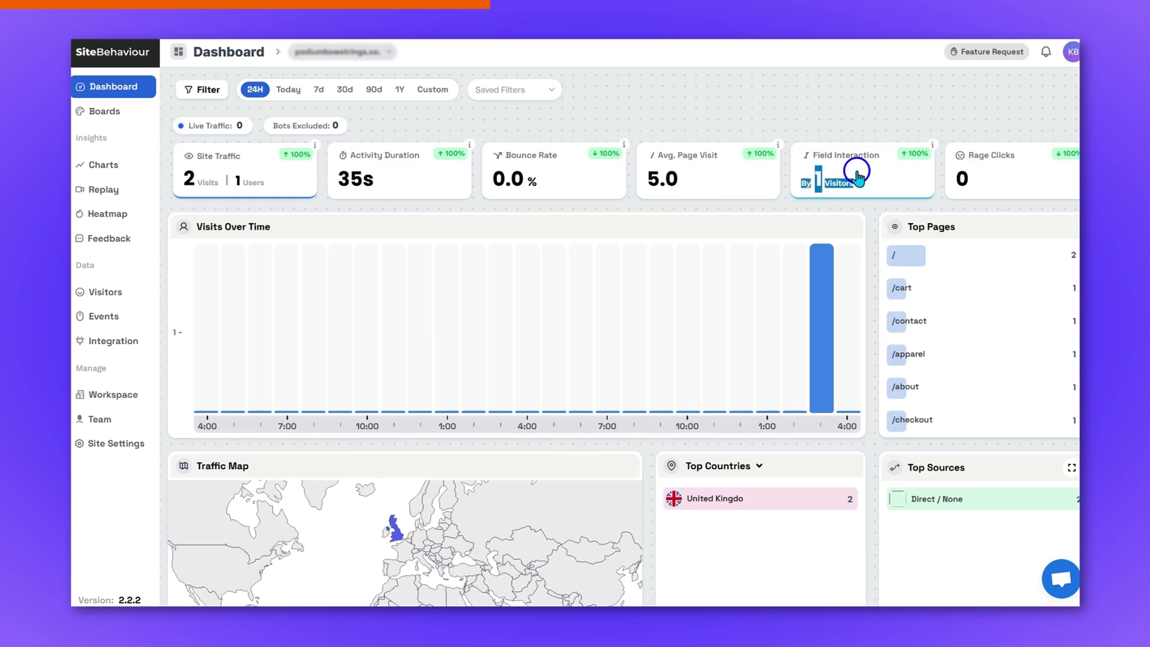
triple_click(974, 176)
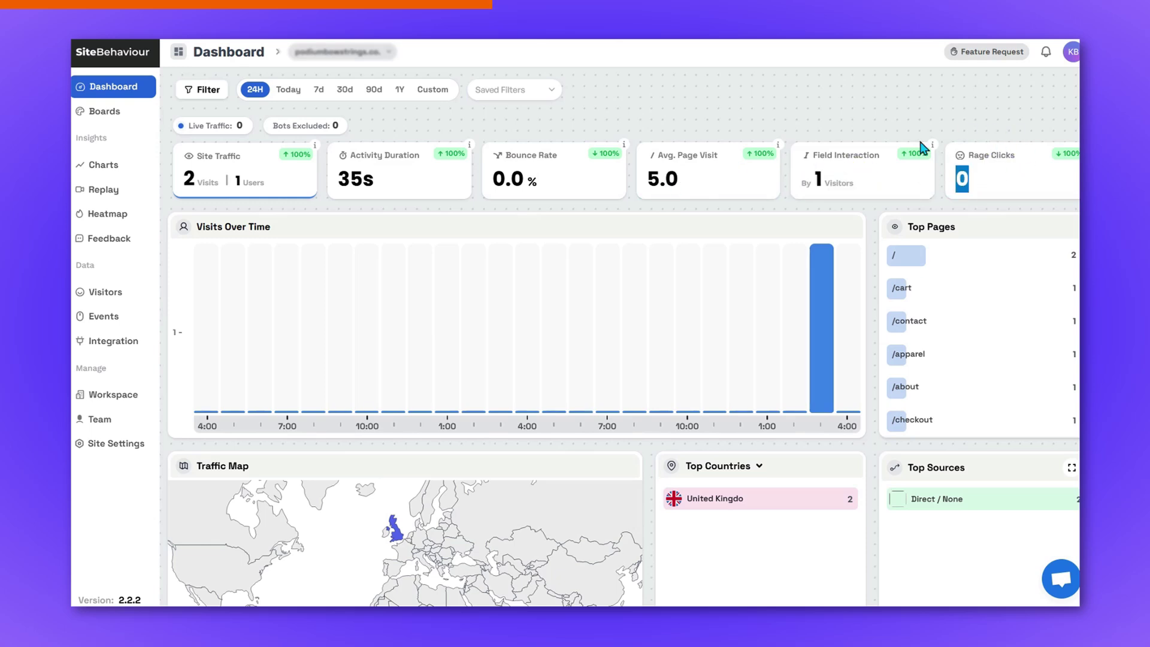
left_click(942, 106)
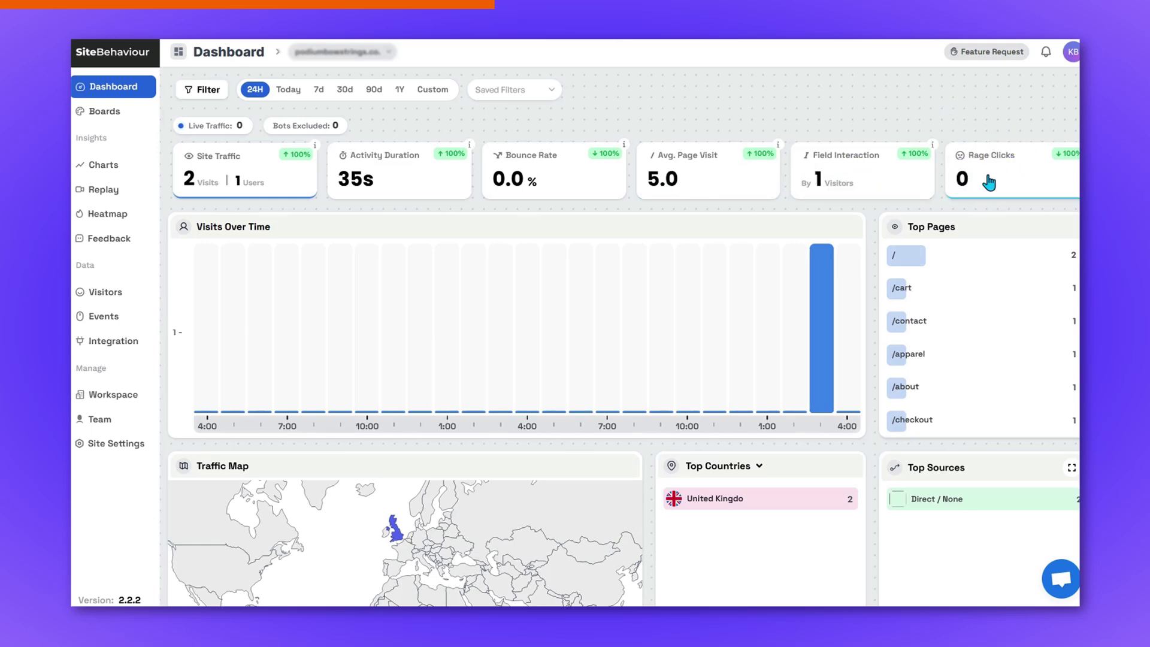
triple_click(989, 182)
left_click(952, 105)
mouse_move(933, 148)
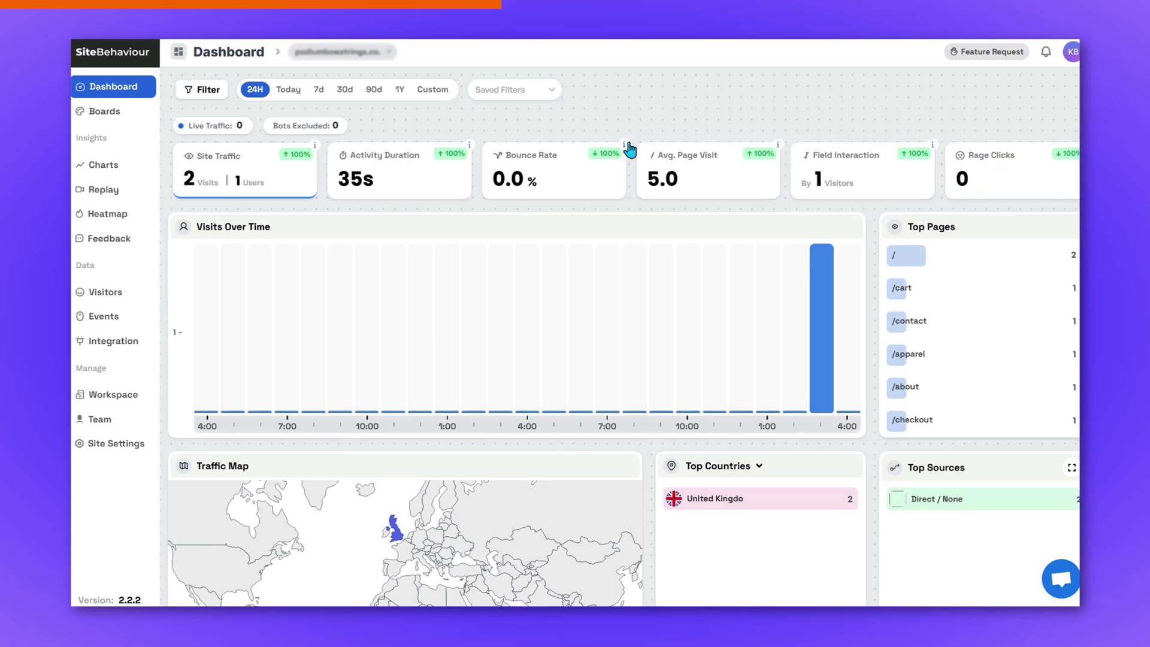
Open the dashboard's filter options and look through the session, web page, behavior and device criteria
left_click(209, 91)
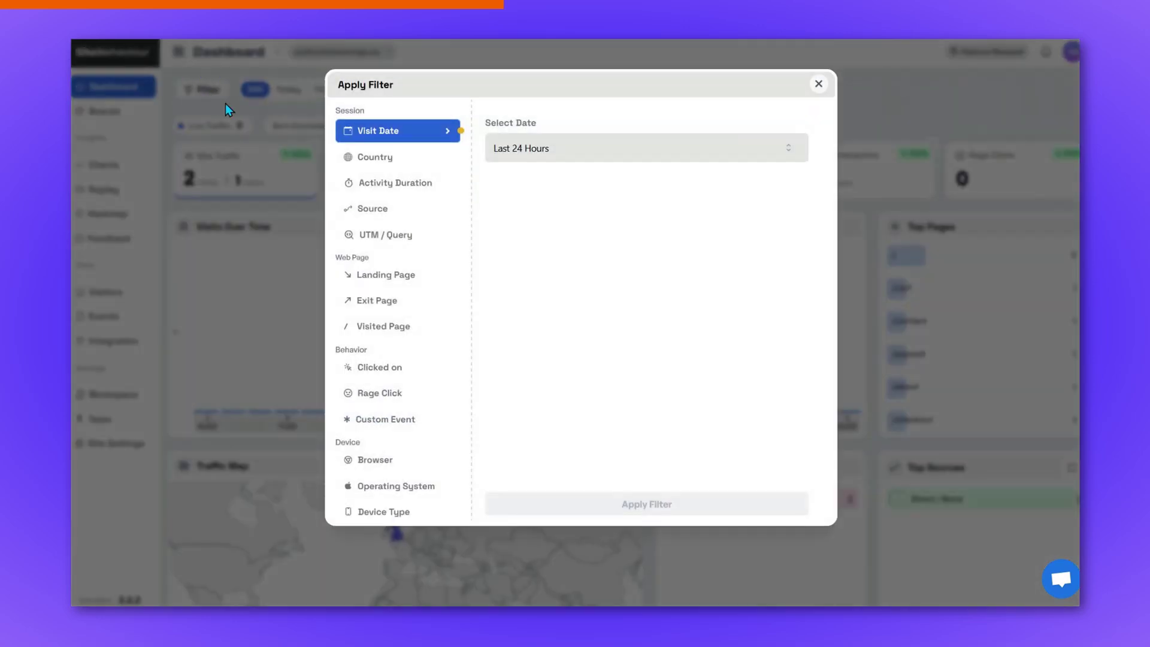
scroll(386, 353, "down", 1)
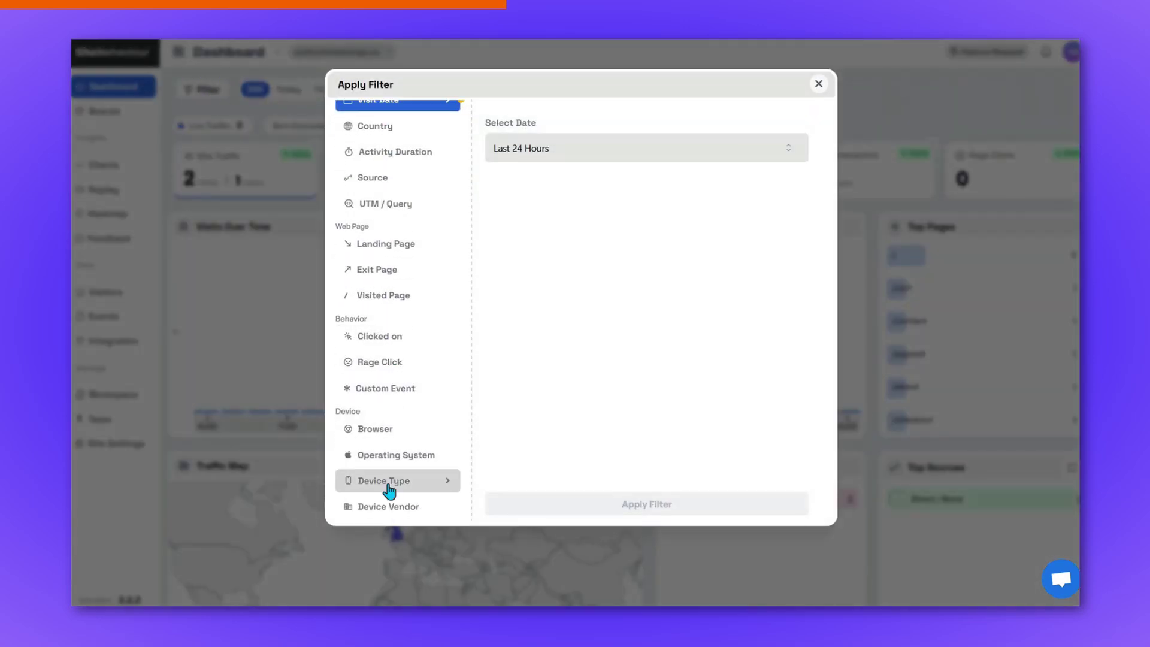
scroll(390, 269, "up", 1)
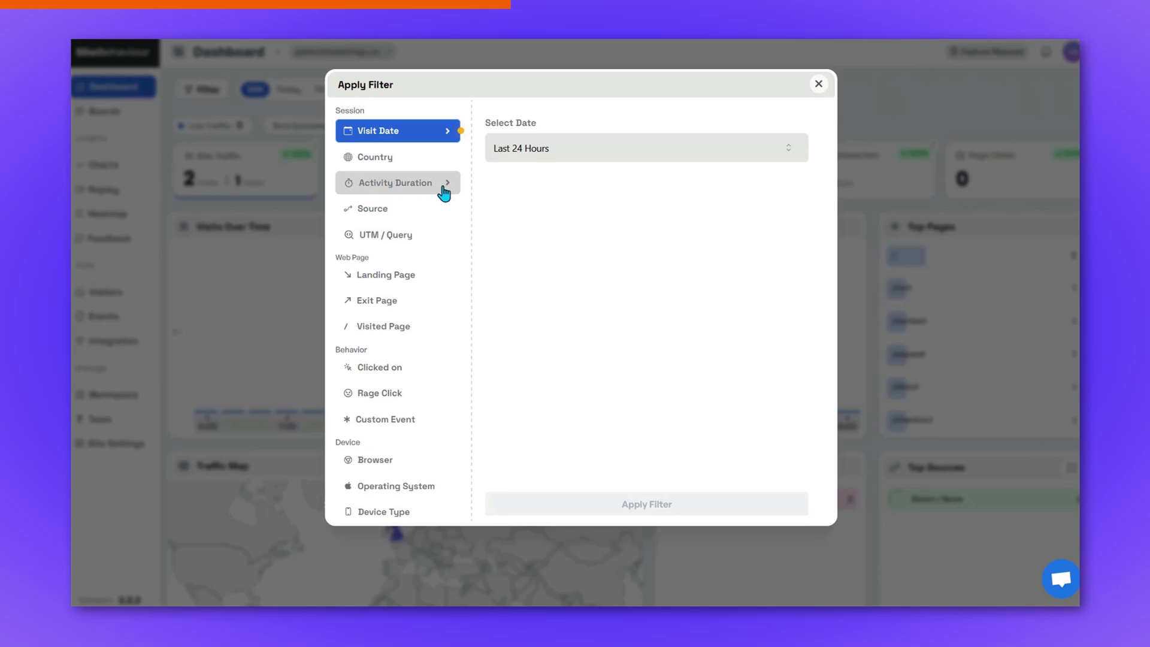
scroll(365, 293, "down", 1)
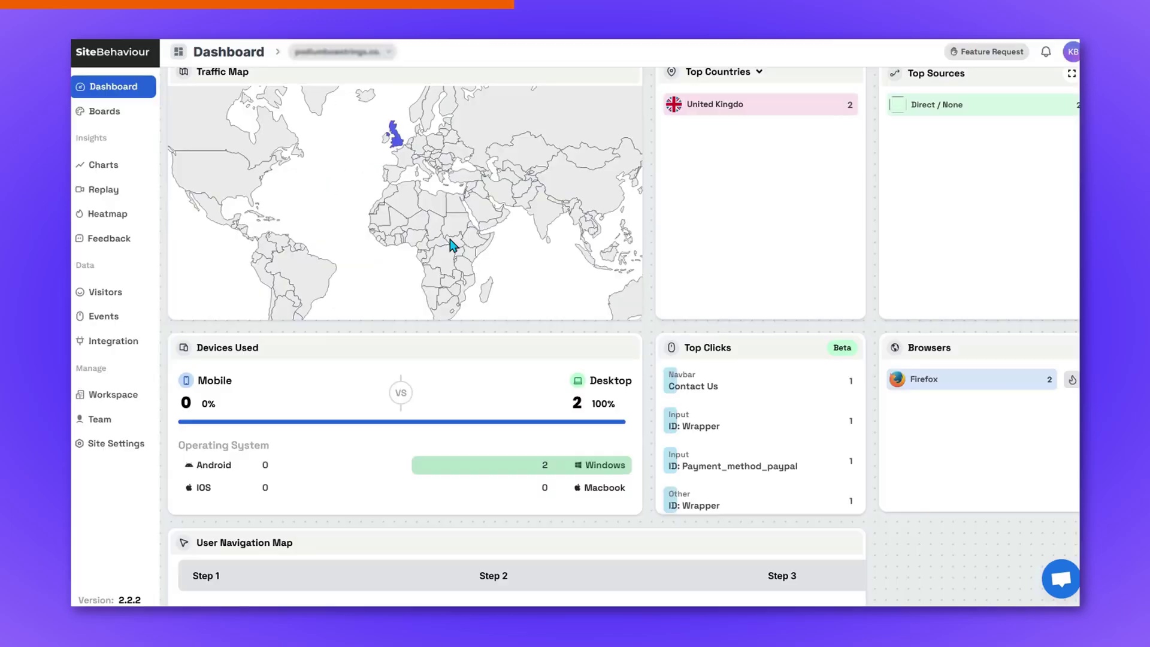
Look over the dashboard's lower widgets and read through the full Top Clicks list
scroll(449, 248, "up", 5)
scroll(455, 264, "down", 4)
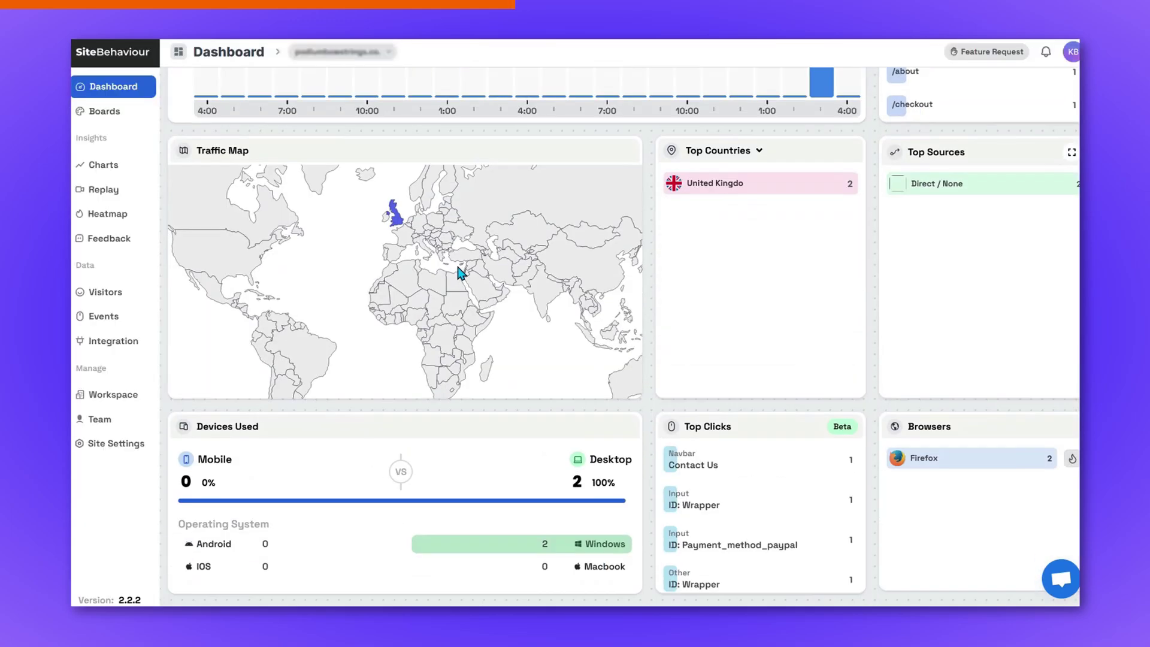
scroll(763, 231, "down", 2)
scroll(901, 272, "down", 3)
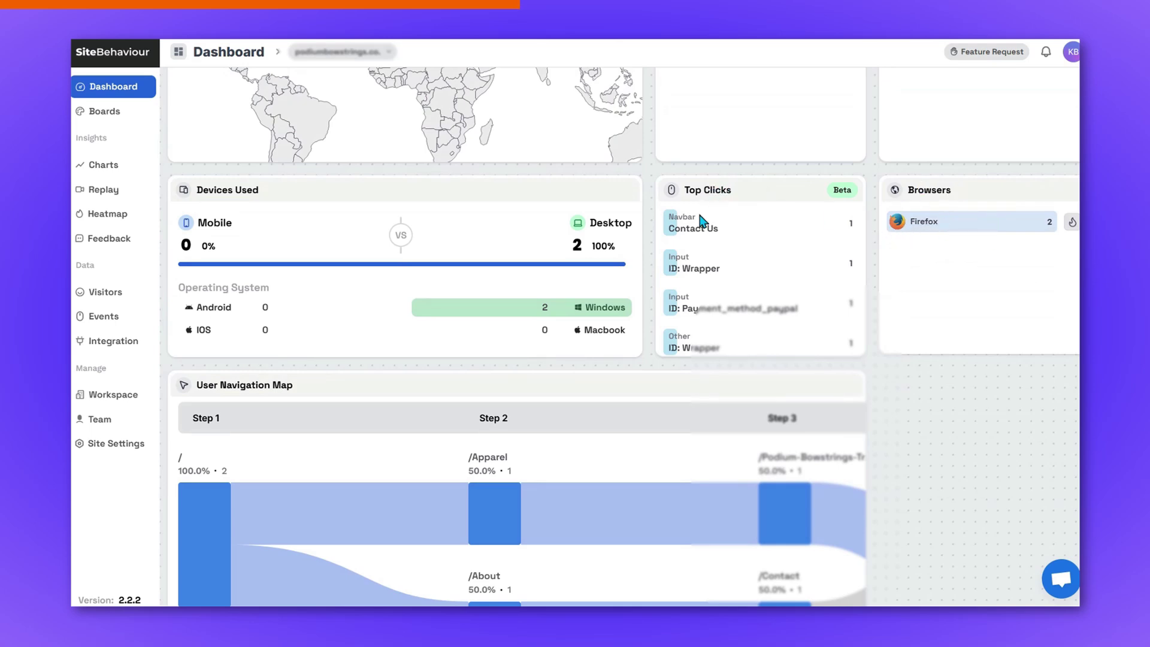
scroll(736, 294, "down", 3)
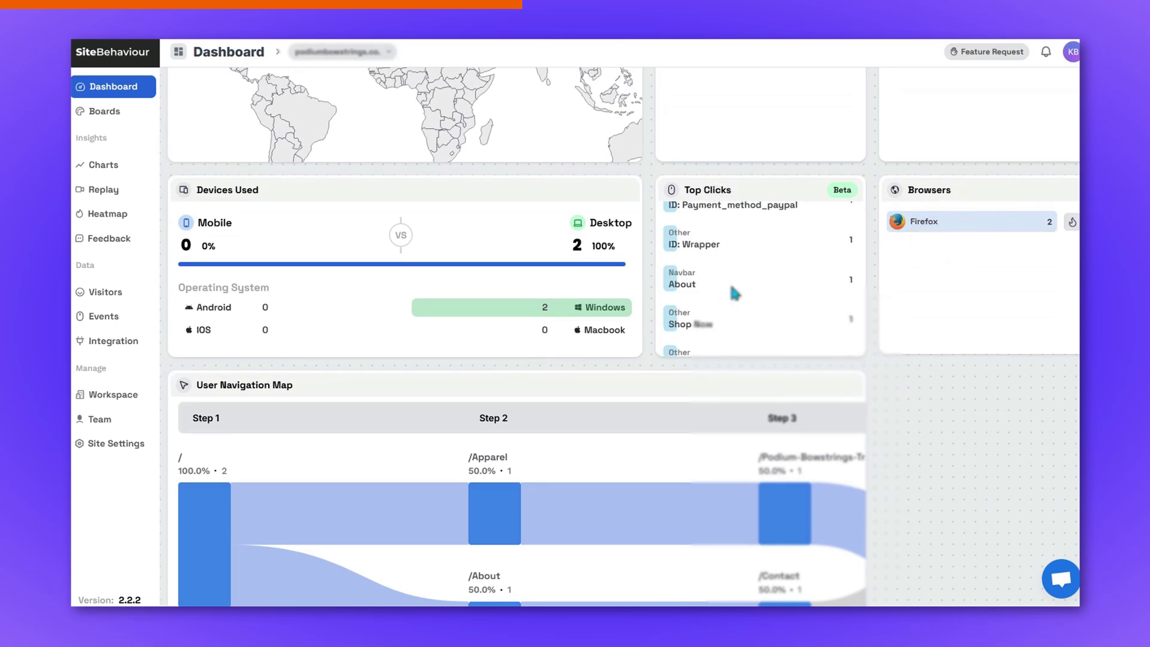
scroll(736, 293, "down", 3)
scroll(733, 275, "down", 5)
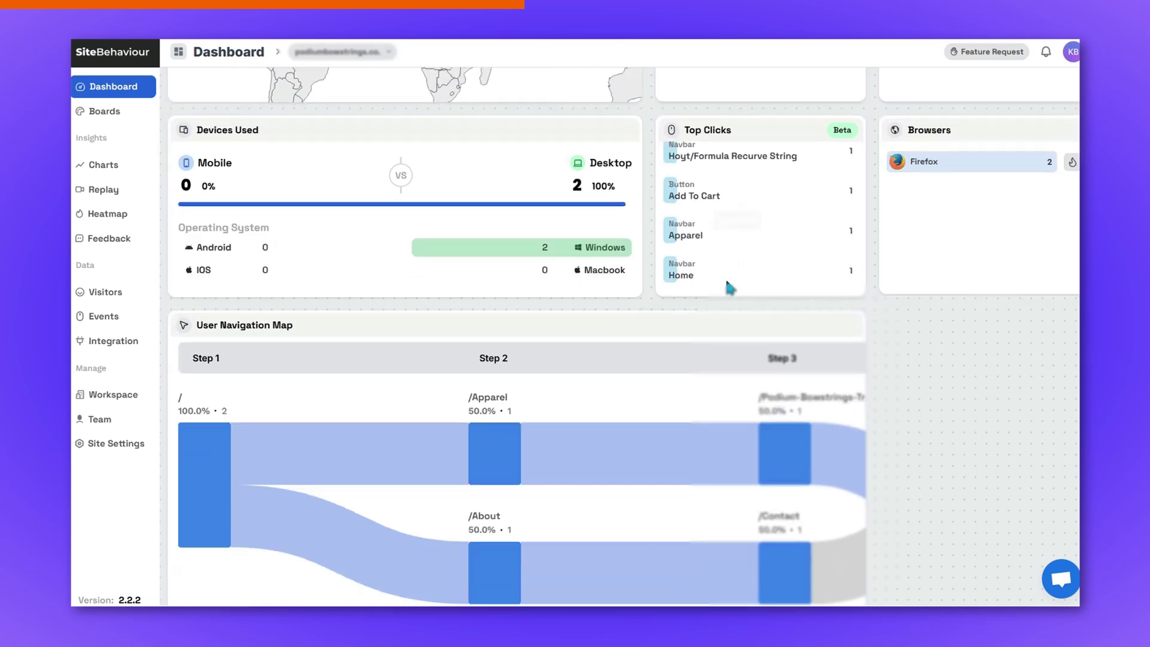
Examine the mobile versus desktop breakdown and inspect the visitor paths in the User Navigation Map
scroll(423, 257, "up", 2)
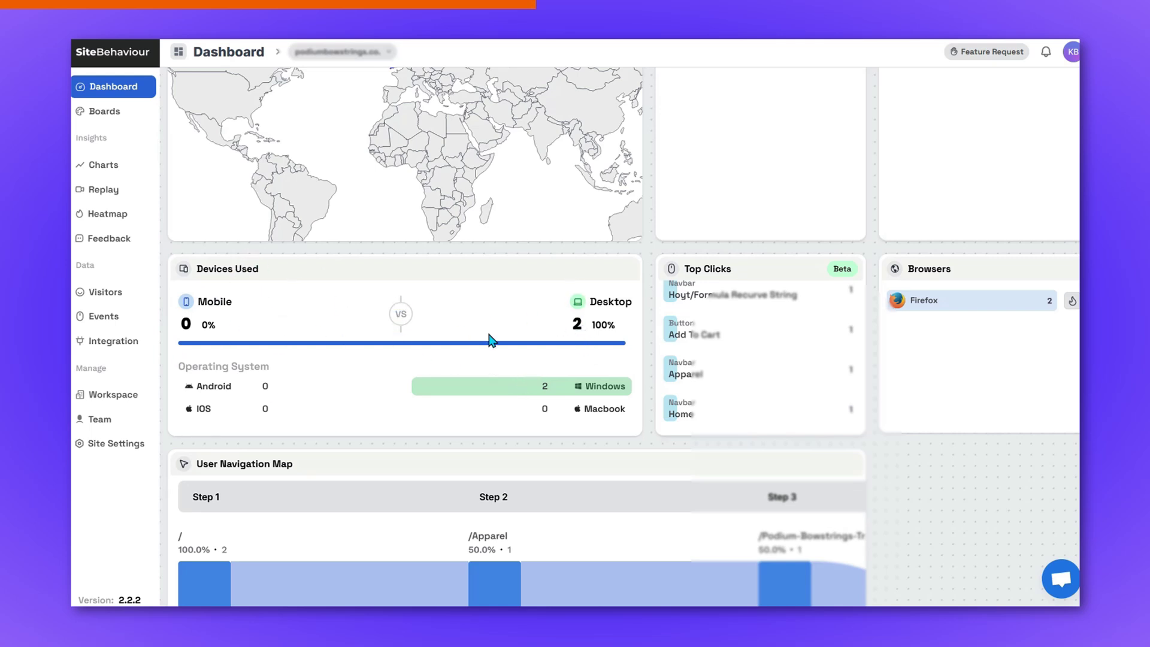
scroll(453, 333, "down", 4)
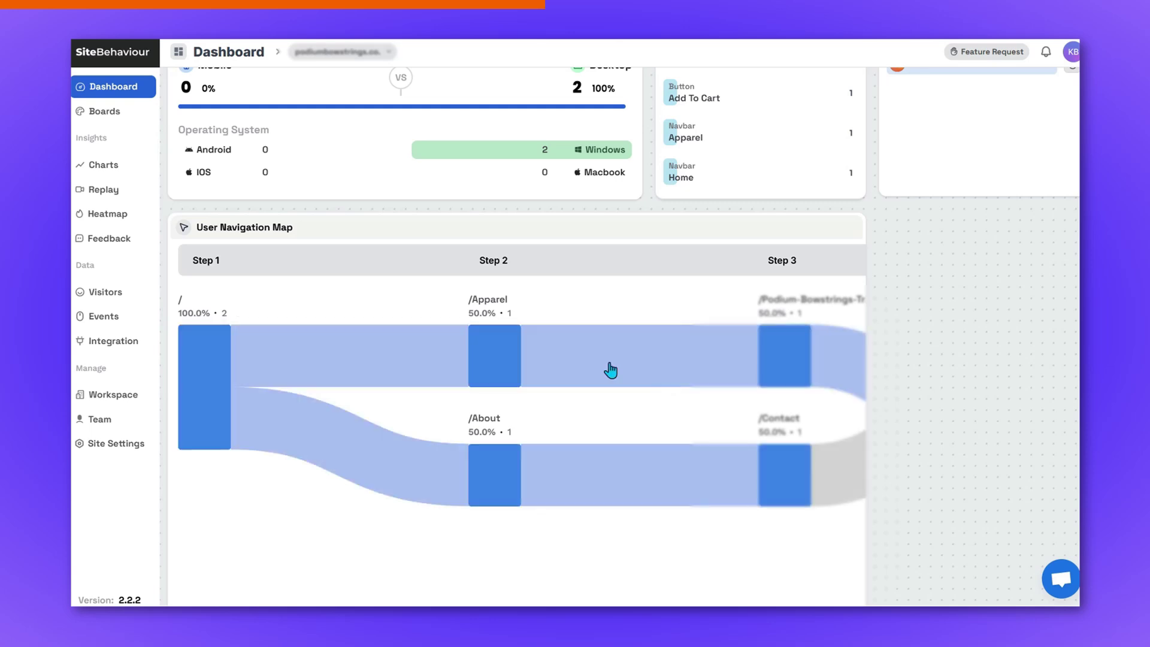
left_click(477, 352)
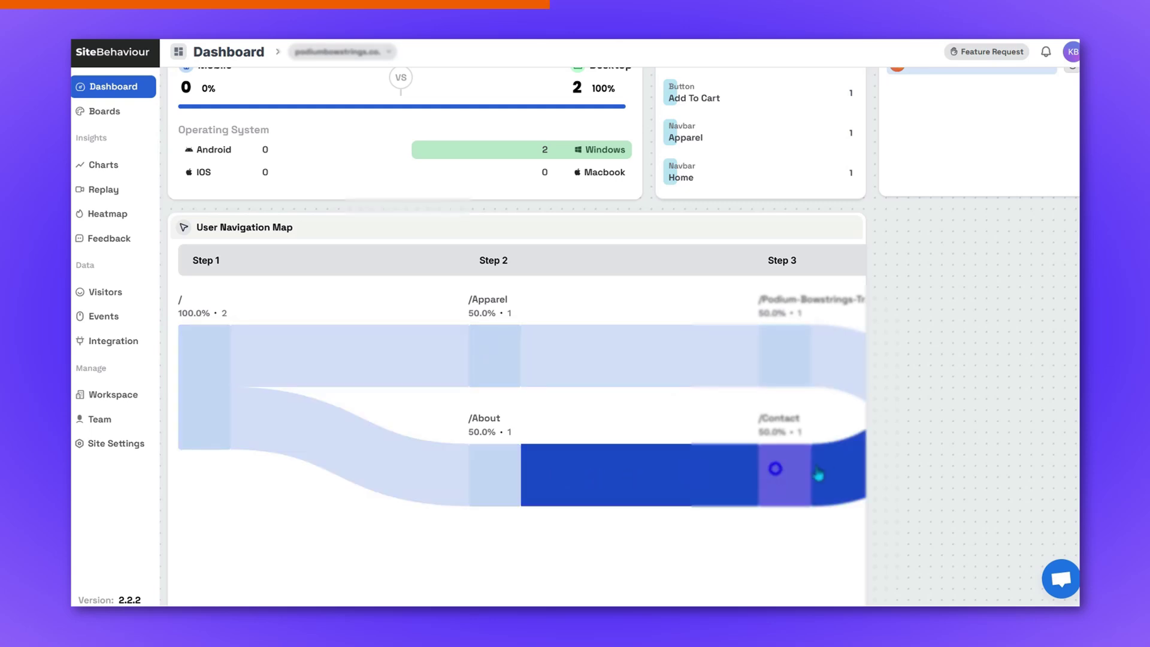
Go to the workspace overview, dismiss the support chat and open the test website workspace's plan details
left_click(114, 394)
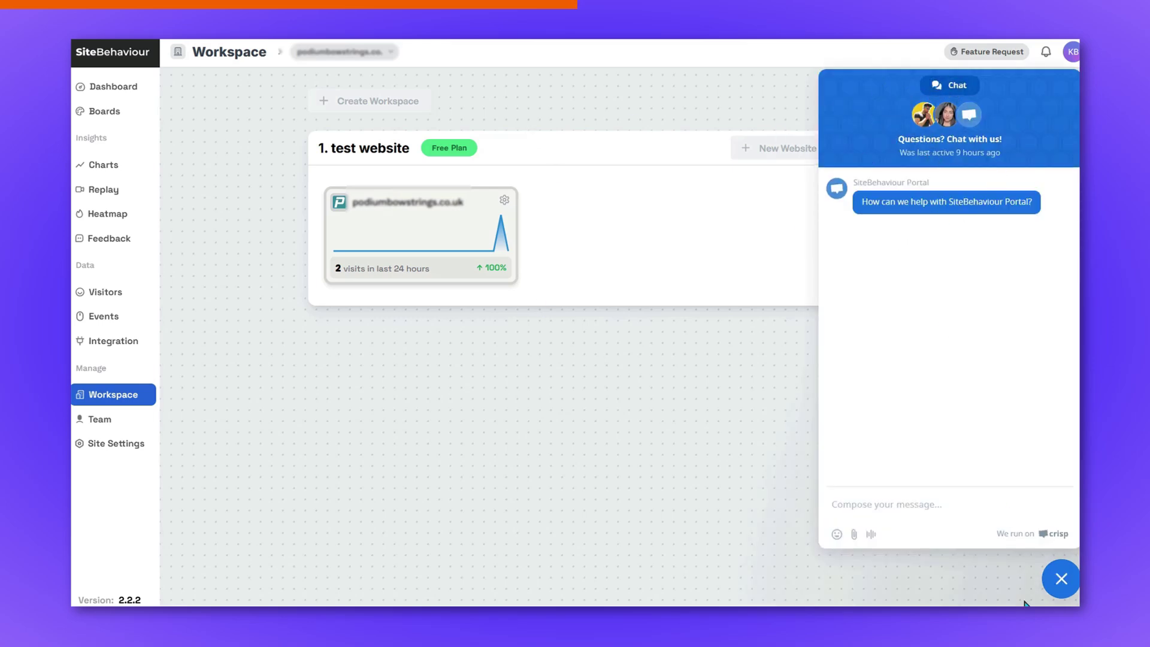
left_click(1061, 579)
left_click(885, 150)
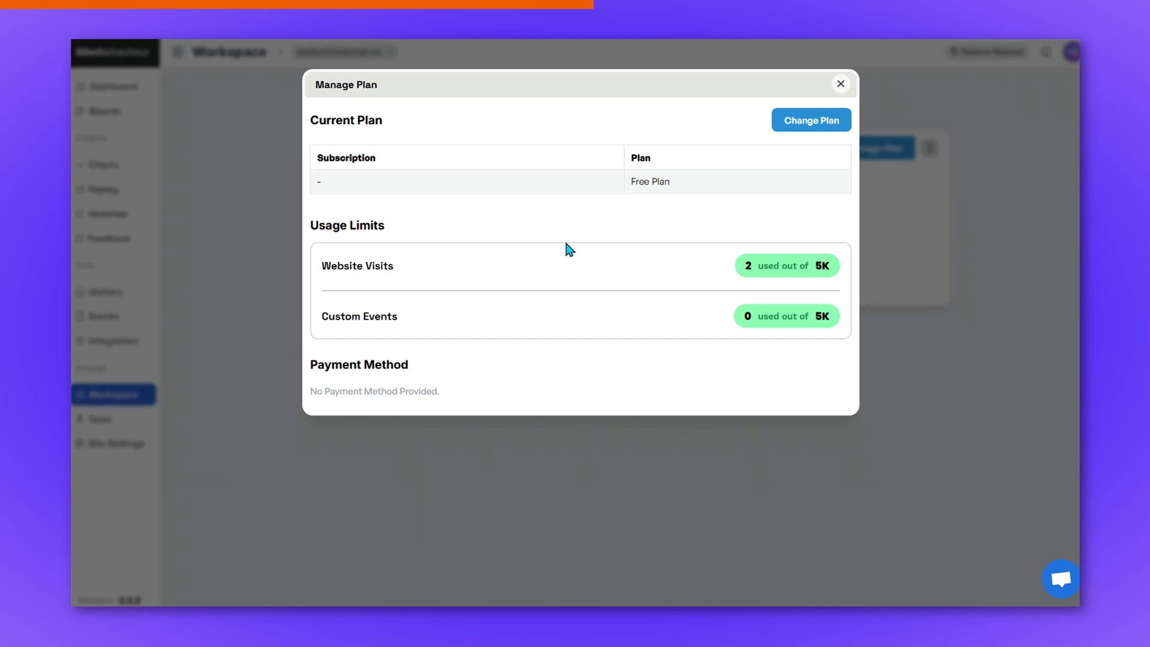
Open the plan change options and compare Business pricing at 10M and 50k monthly visits with the Starter plan
left_click(798, 124)
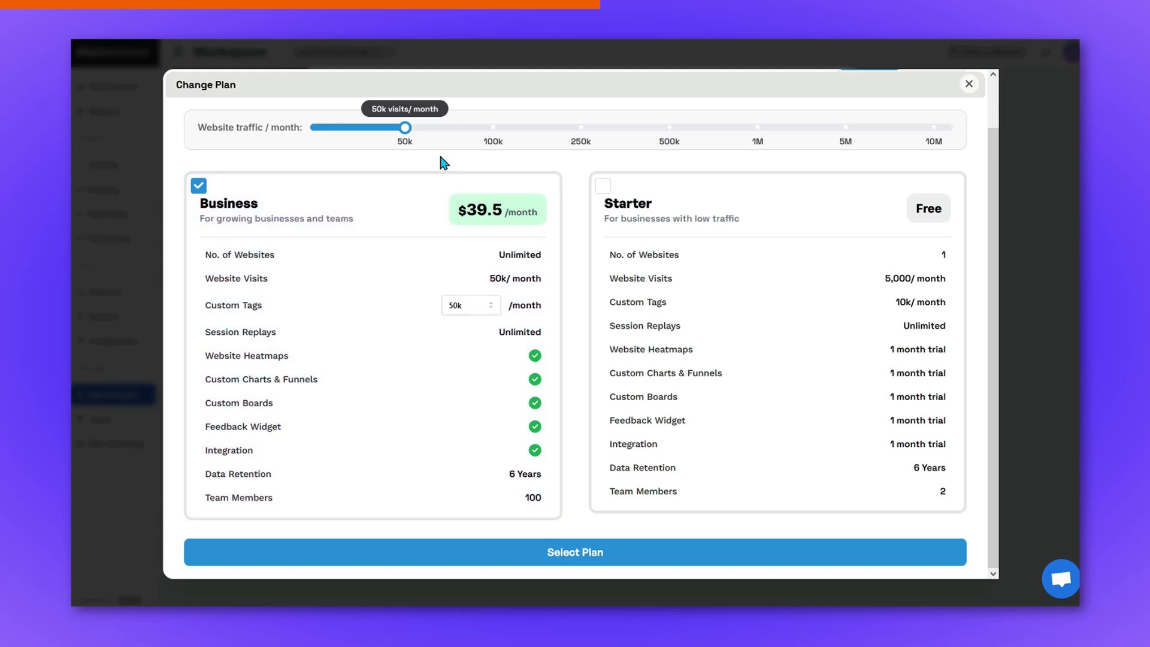
left_click_drag(492, 129, 961, 126)
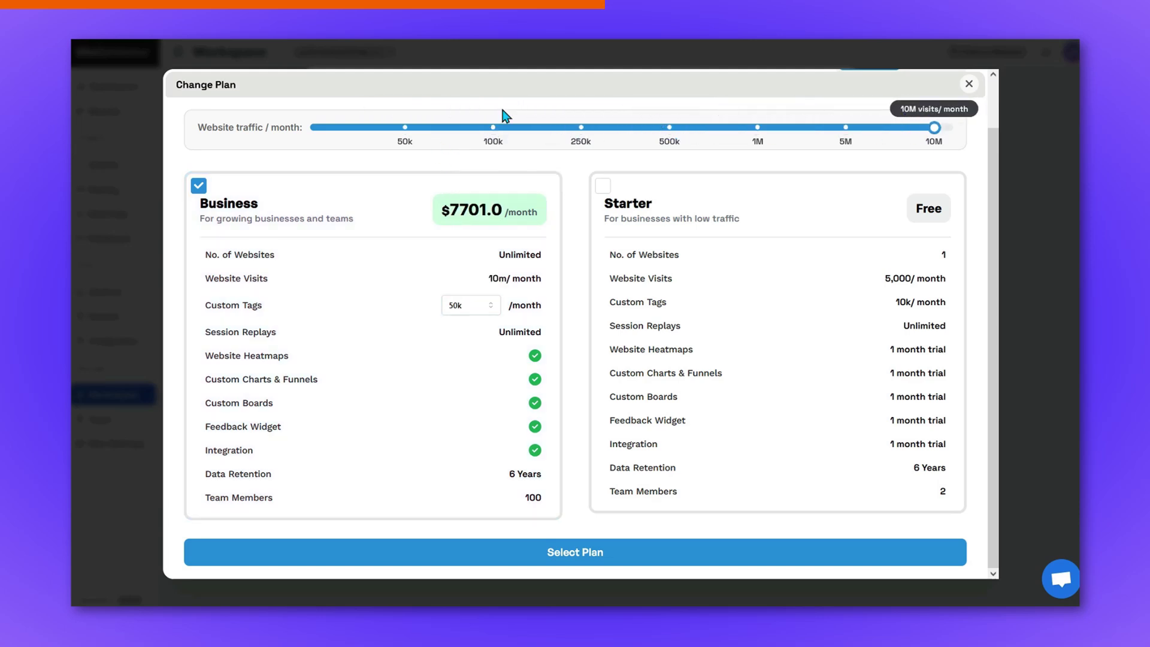
left_click_drag(362, 129, 323, 130)
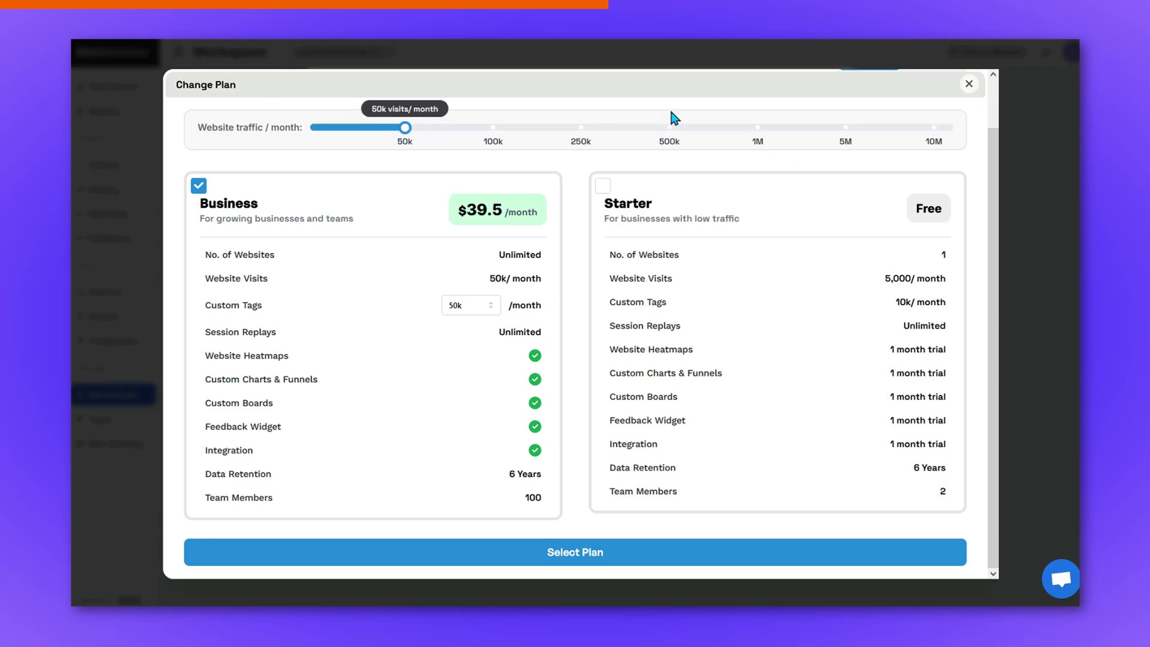
left_click(606, 190)
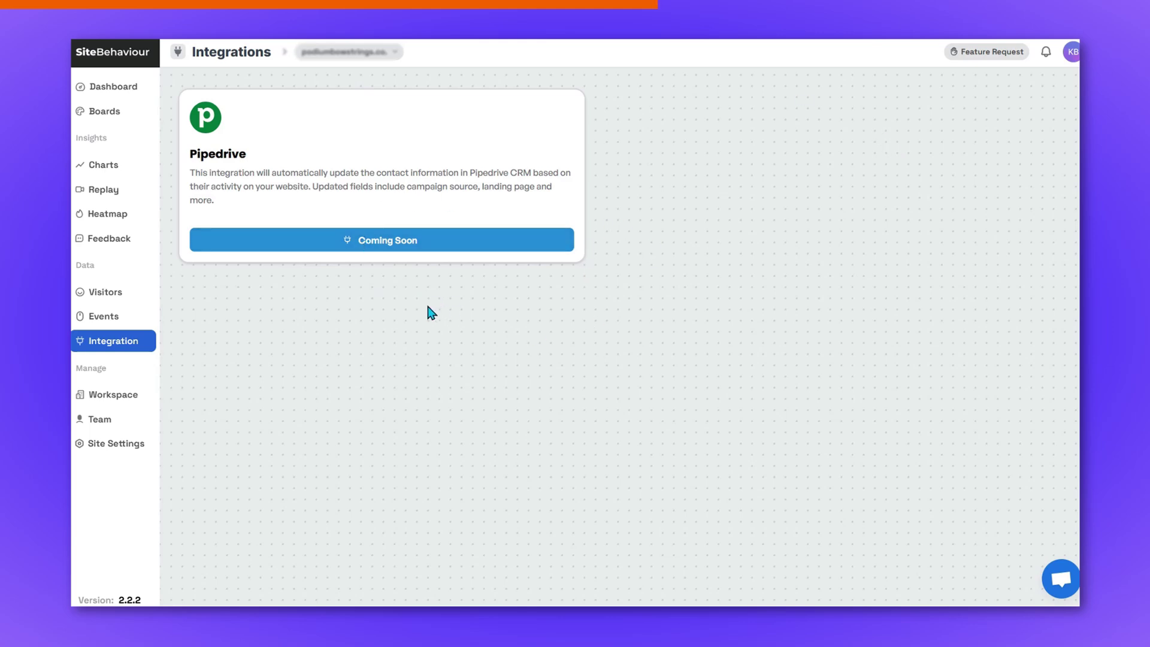
Open the Events list and look through the recorded click events and their user IDs
left_click(100, 320)
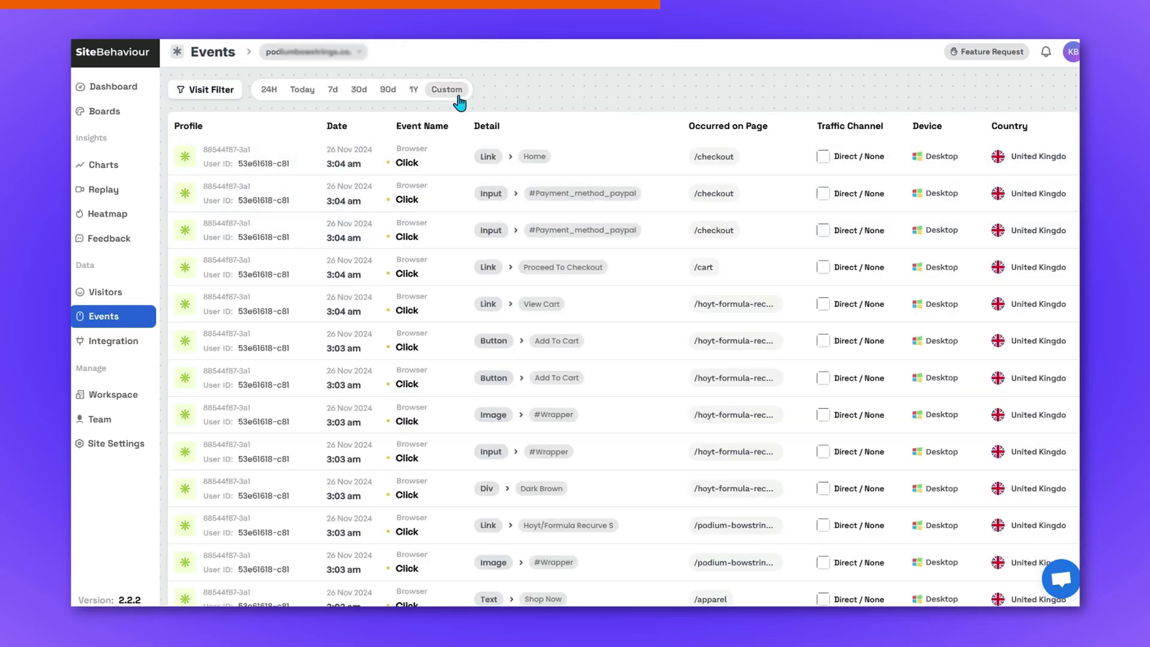
scroll(458, 549, "down", 2)
scroll(458, 550, "up", 3)
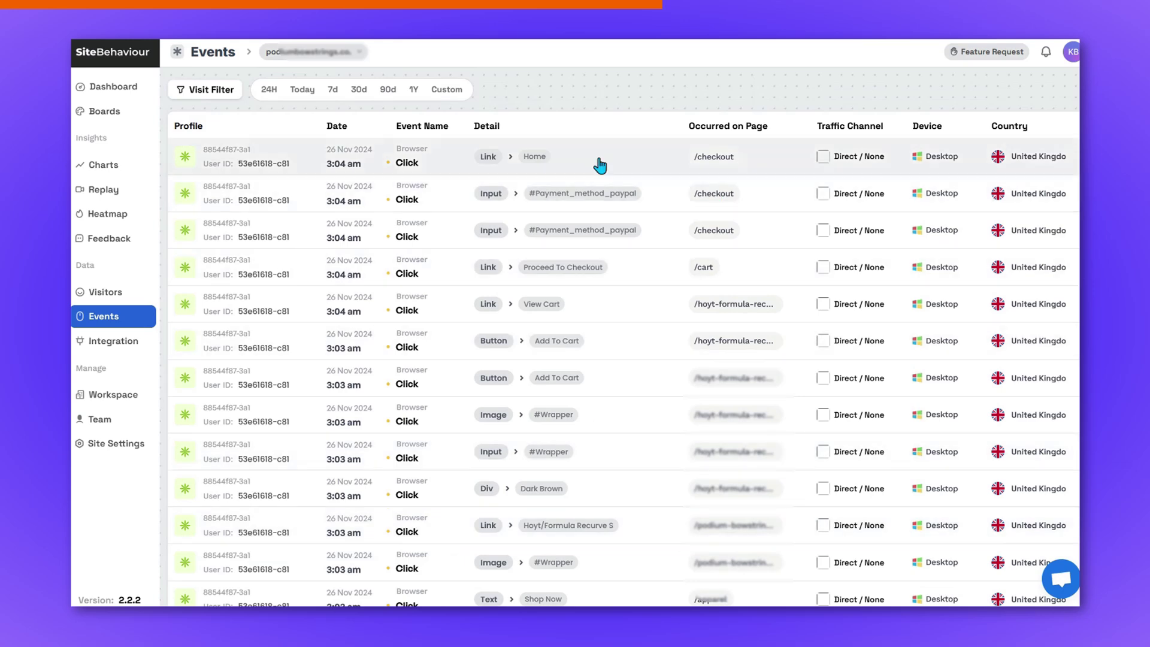
scroll(408, 288, "down", 2)
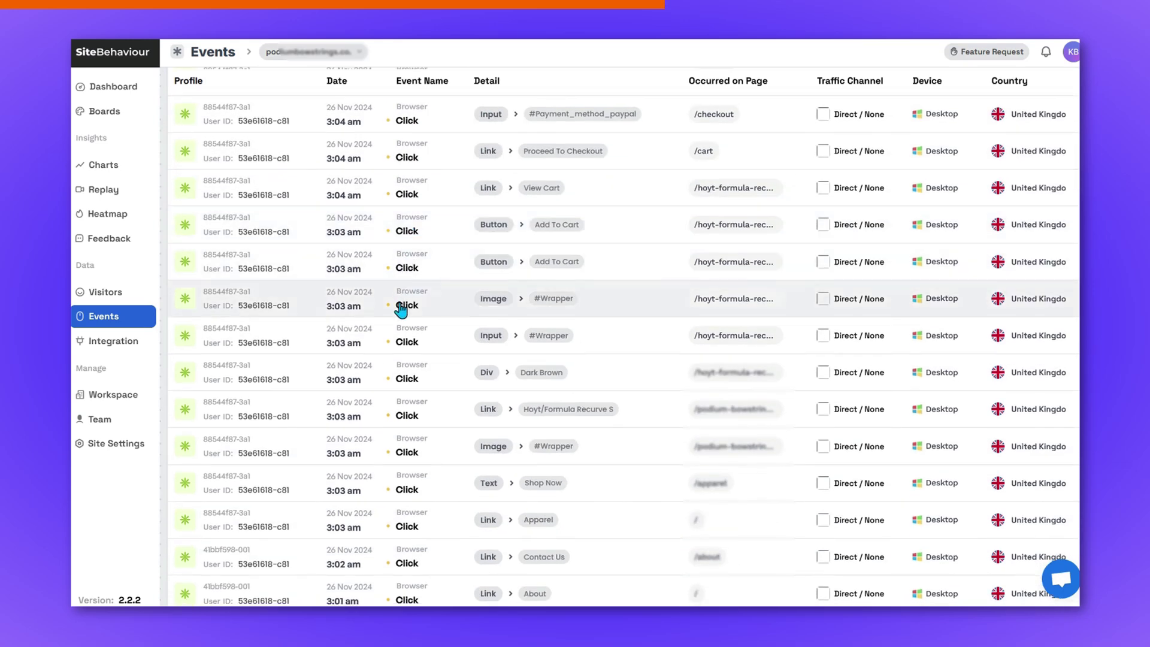
scroll(413, 509, "up", 3)
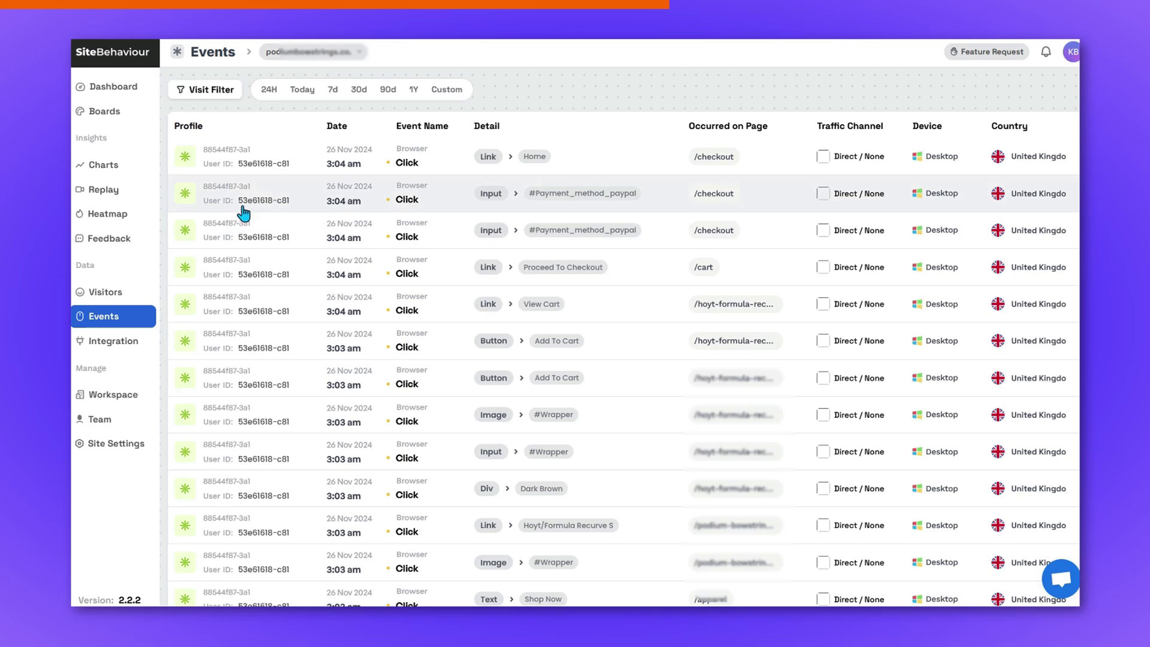
scroll(423, 577, "down", 2)
scroll(488, 505, "up", 2)
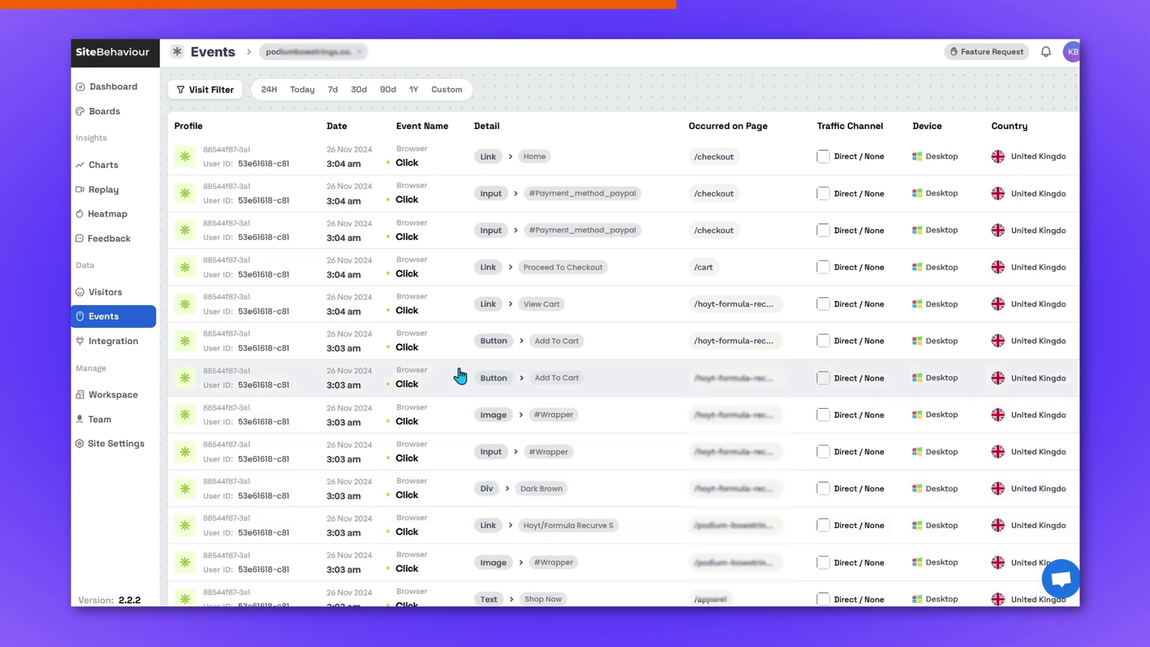
Examine the events' details, such as the PayPal payment method input, plus their pages, traffic channels and devices
double_click(565, 193)
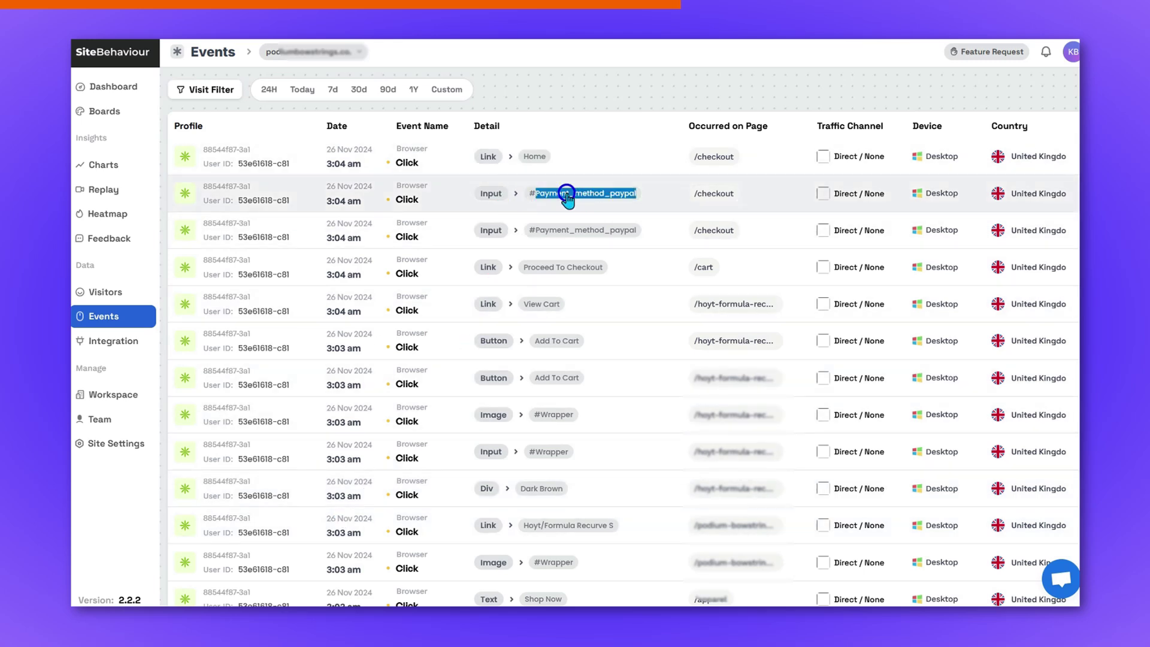
left_click(596, 246)
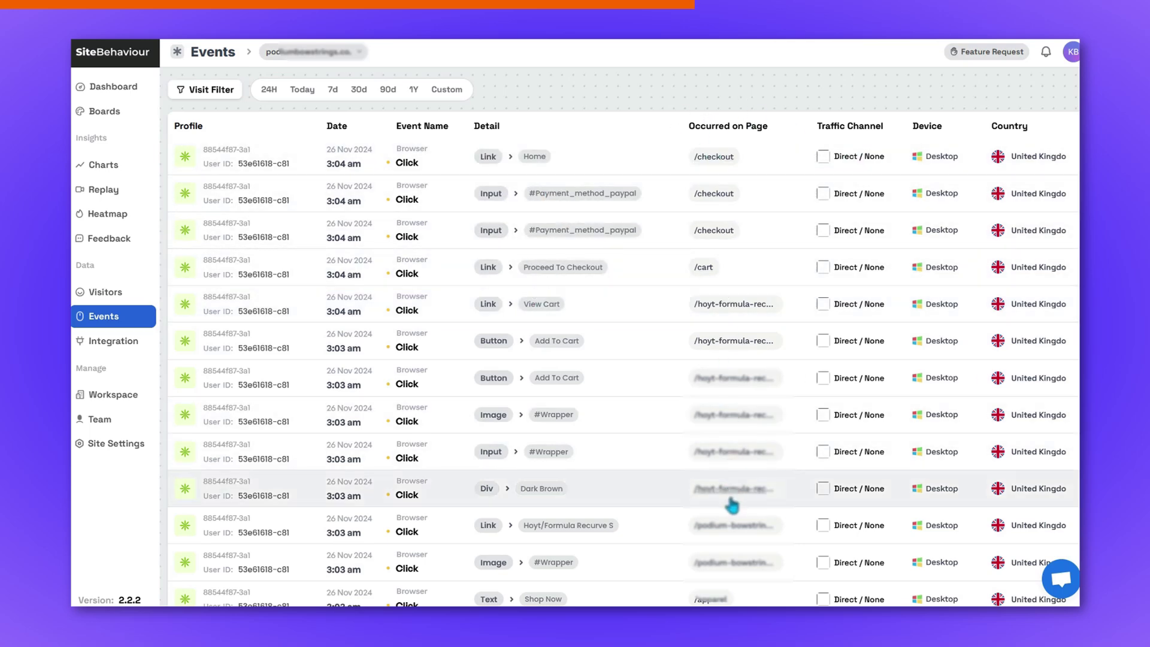
scroll(734, 513, "down", 1)
scroll(734, 513, "up", 1)
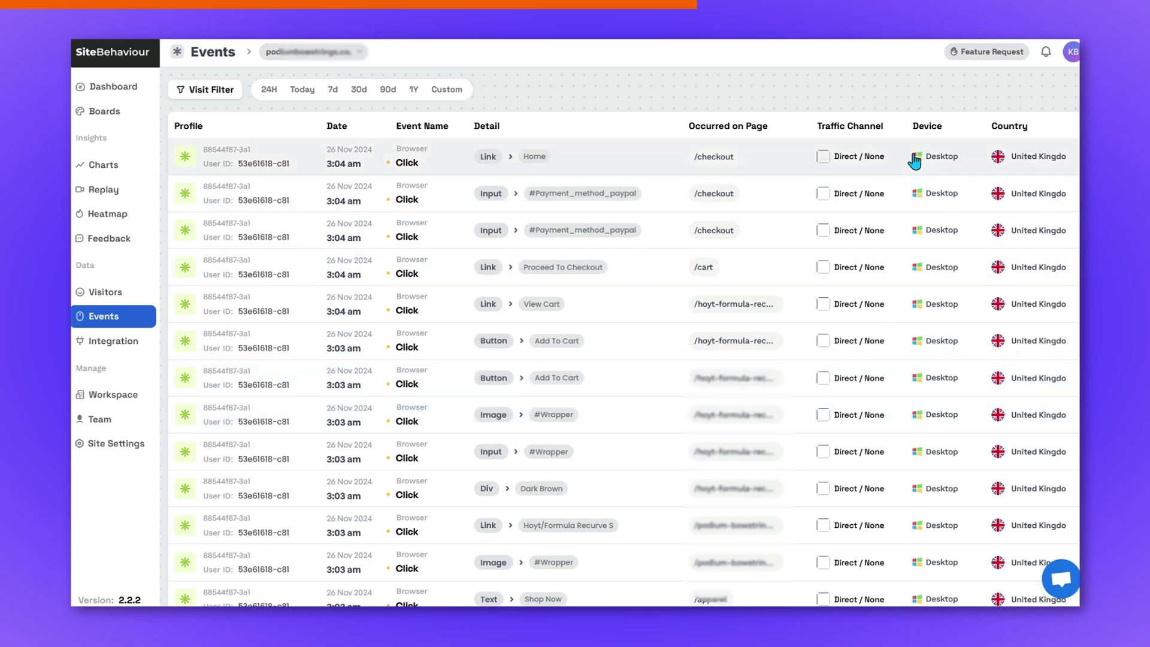
scroll(952, 311, "down", 1)
scroll(952, 383, "up", 1)
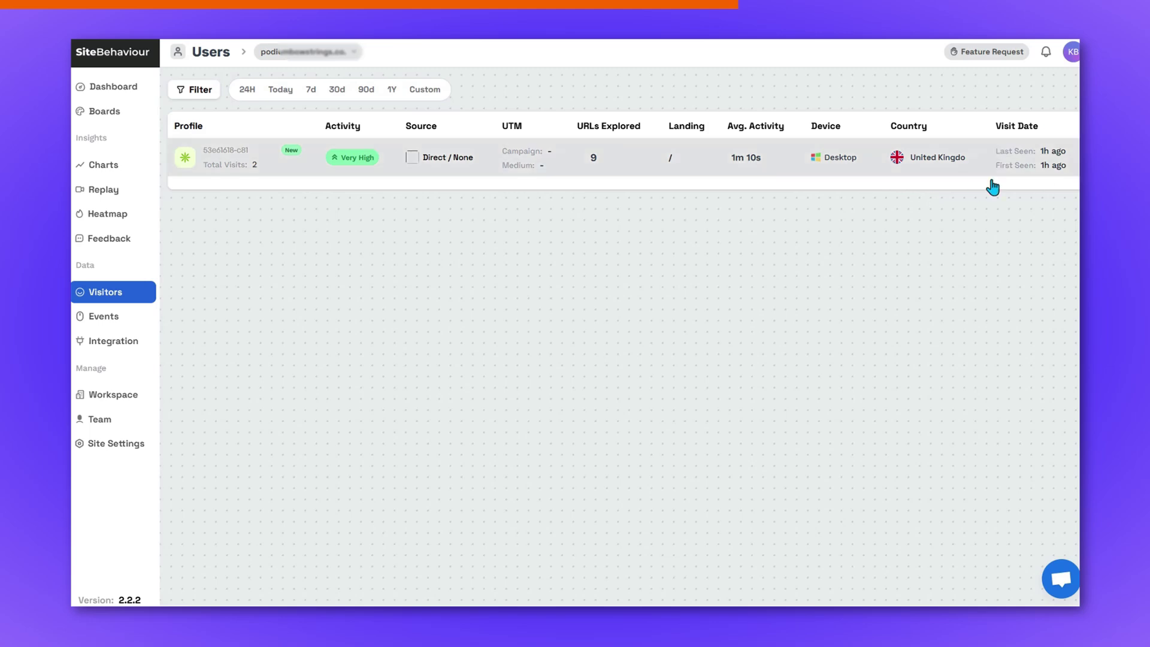
Filter the visitors list by the last 24 hours, today and the last 7 days in turn
mouse_move(1042, 168)
left_click(245, 91)
left_click(275, 94)
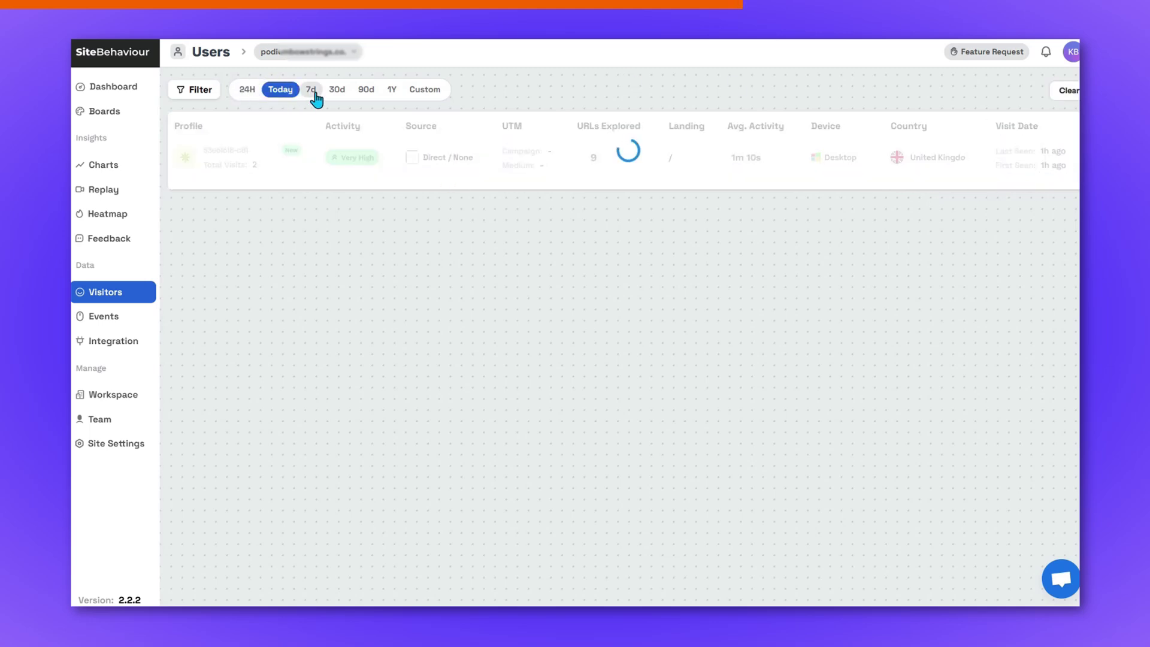
left_click(313, 95)
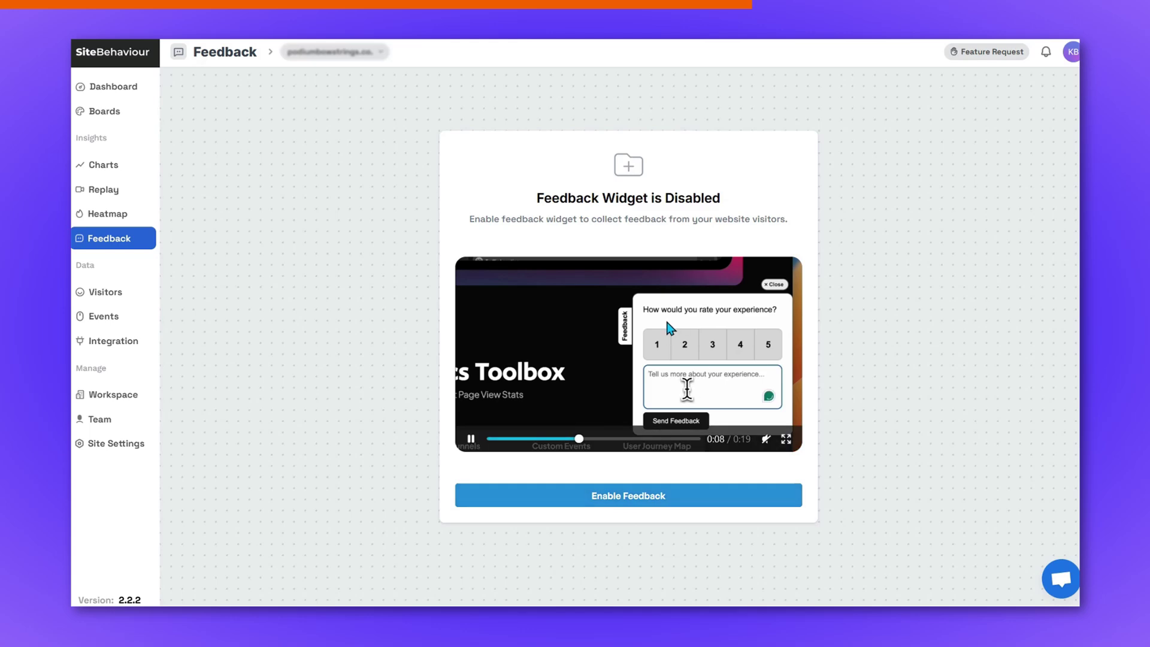
Open the website's heatmap section
left_click(99, 214)
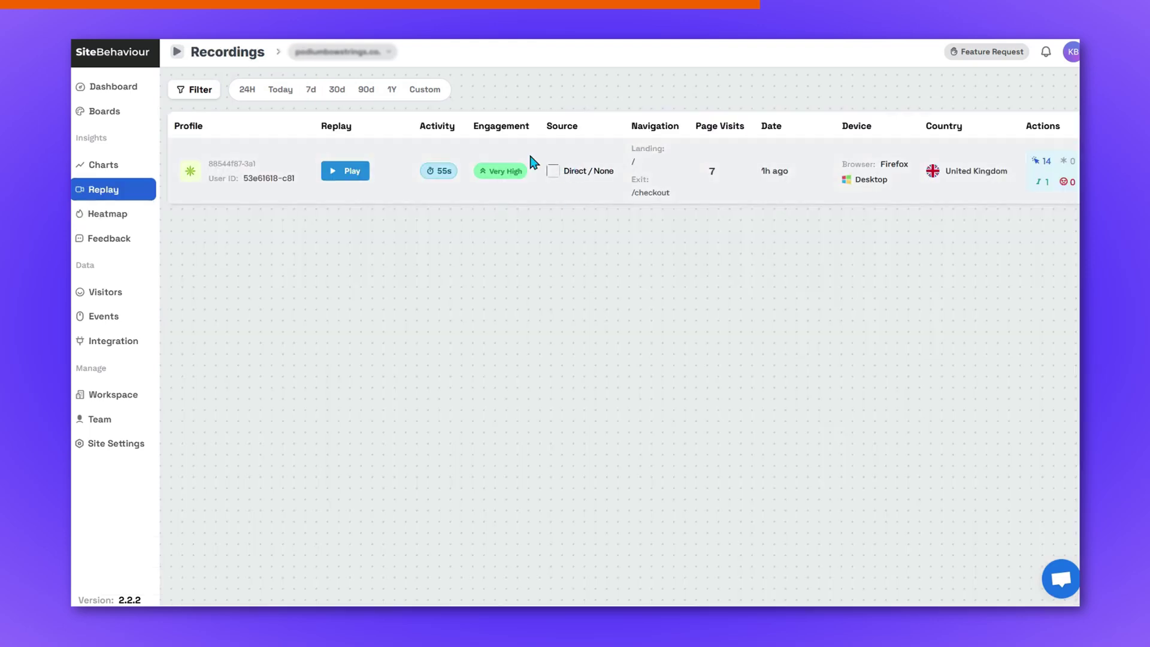
Play the visitor's recorded session from the Recordings list, and close the replay
left_click(329, 174)
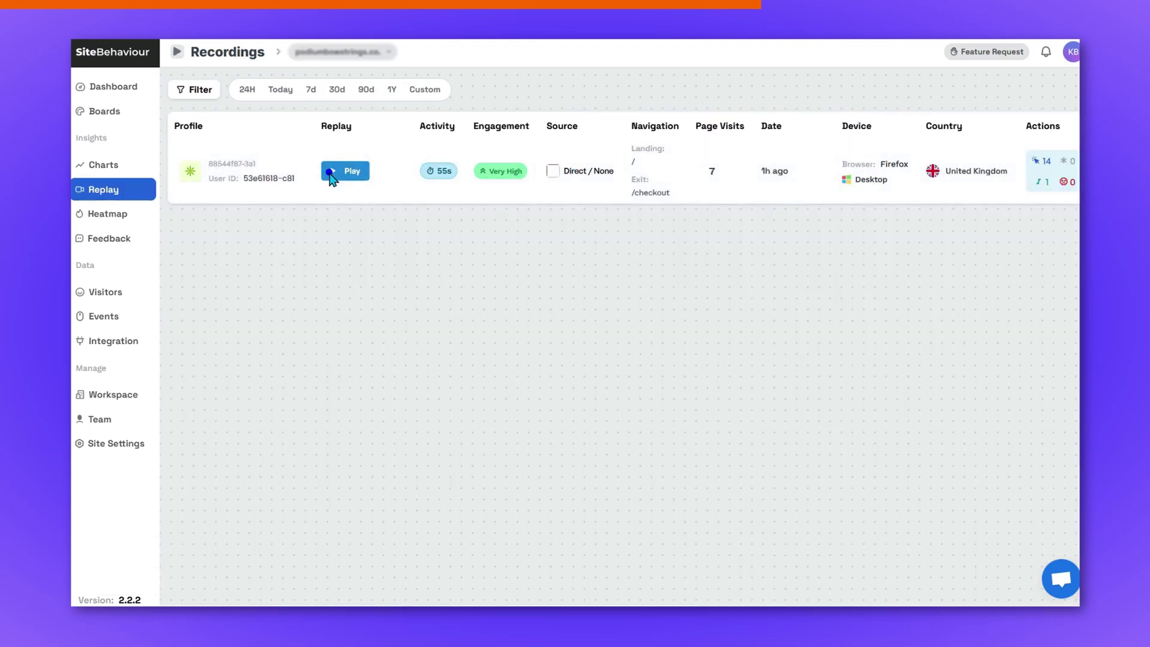
left_click(1063, 65)
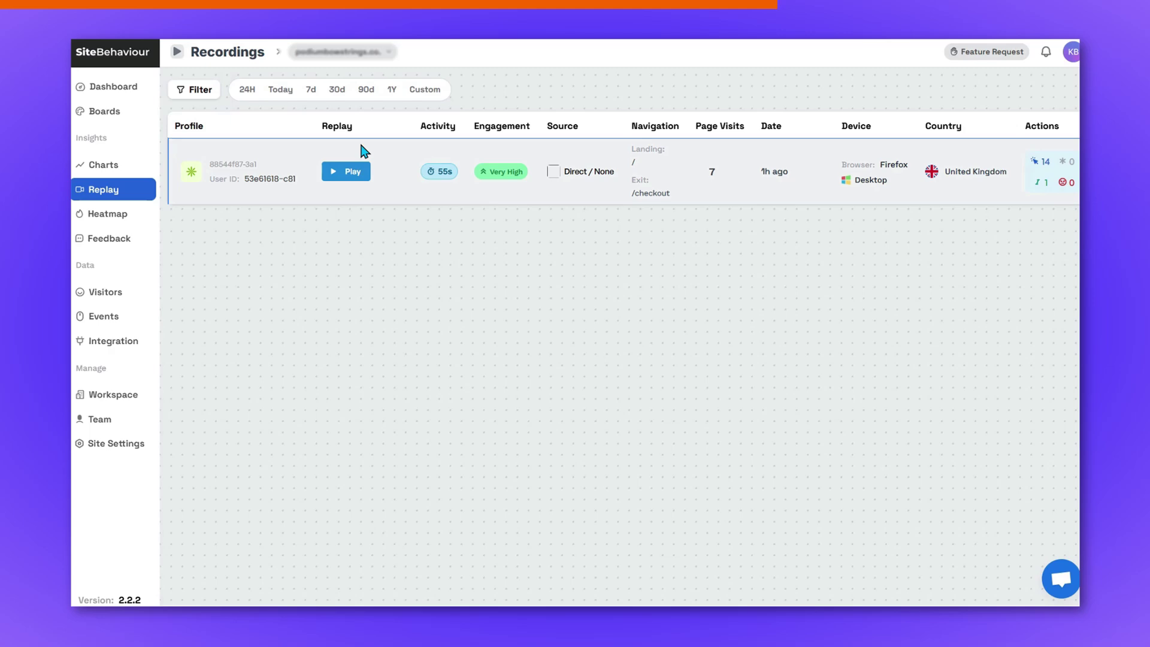
Start a new custom chart and look through the filter options for its count criteria, including the country list
left_click(114, 167)
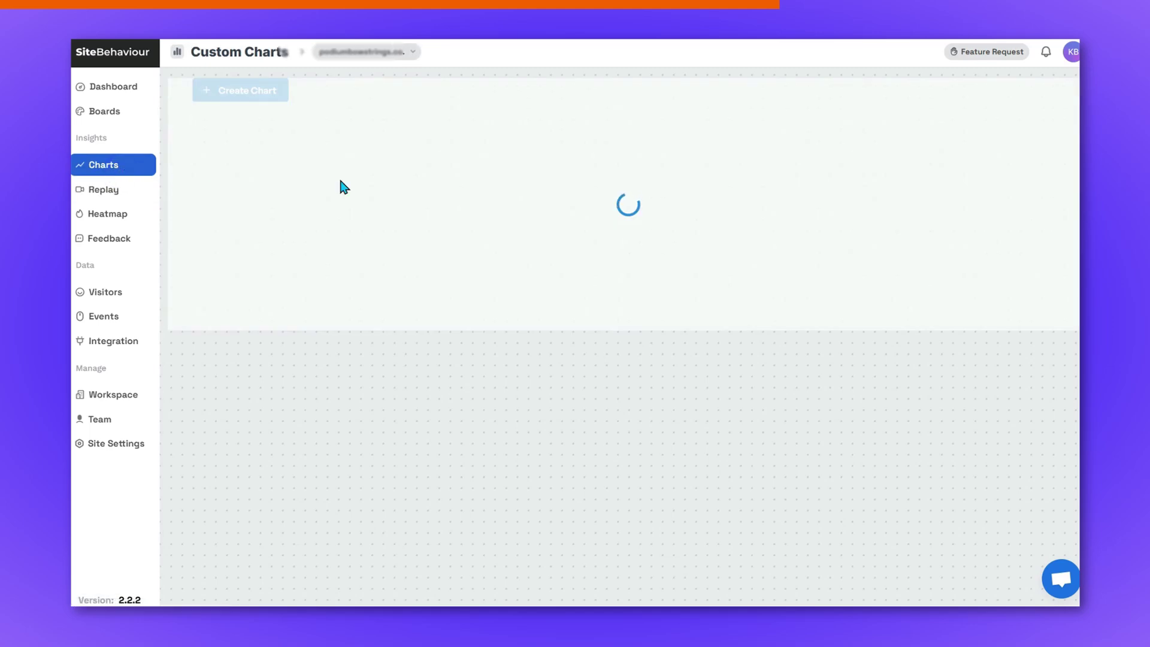
left_click(629, 264)
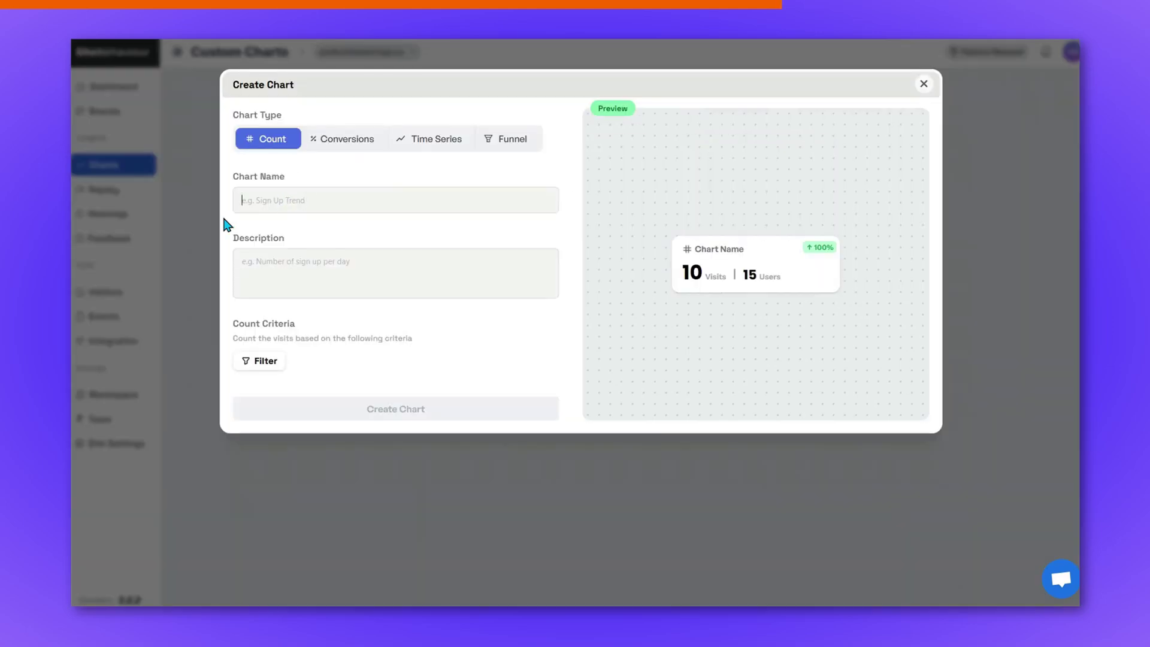
left_click(272, 361)
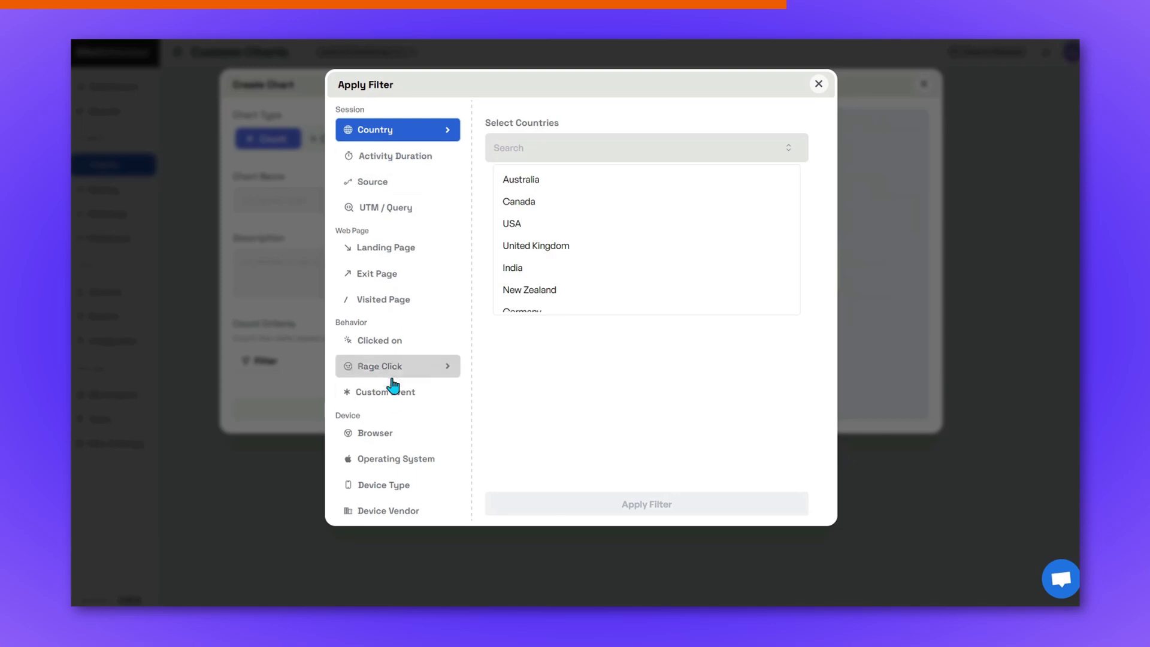
scroll(397, 431, "down", 1)
scroll(531, 236, "down", 10)
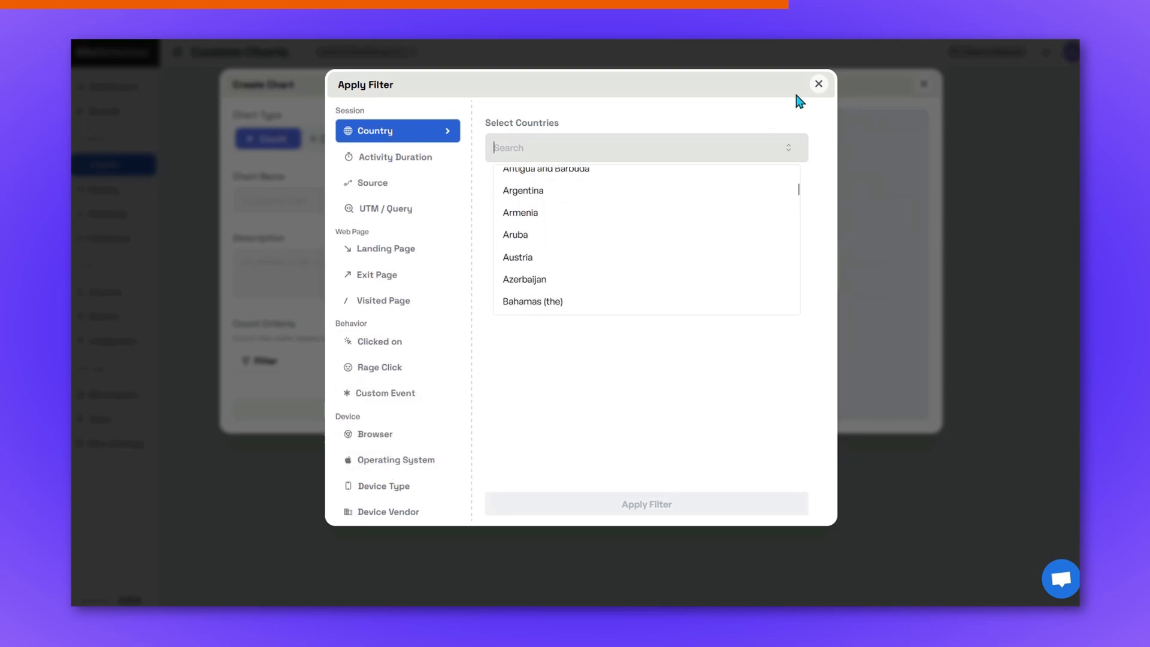
left_click(819, 84)
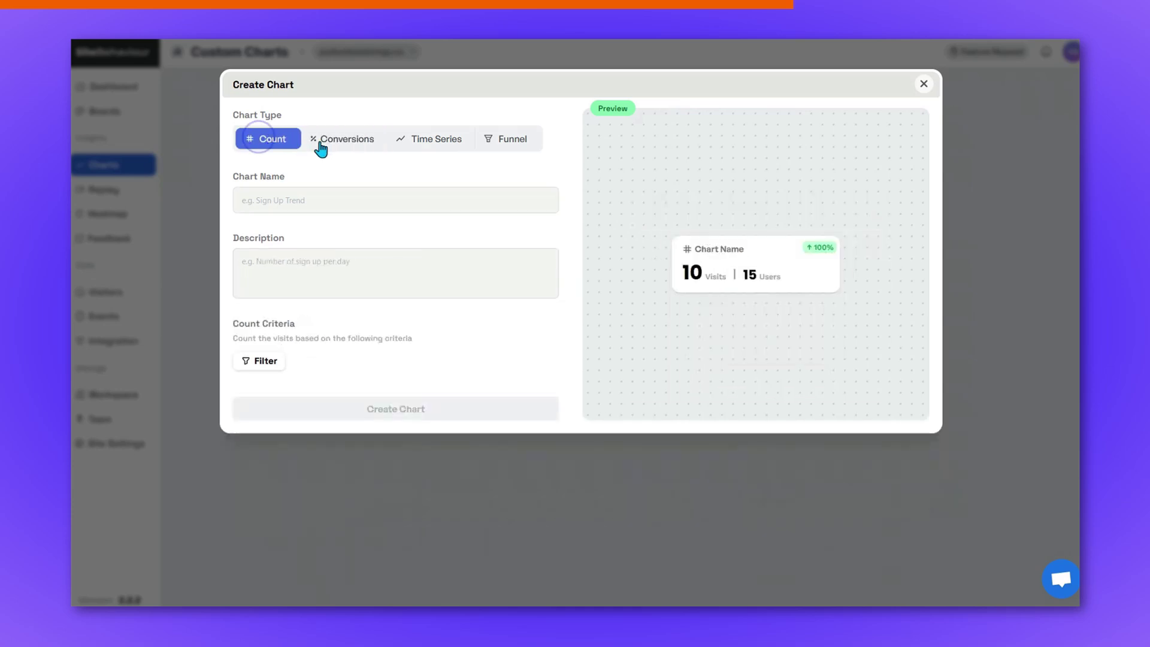
Preview the Conversions, Time Series and Funnel chart types, leave the chart unsaved, and check the board creation option
left_click(328, 143)
left_click(408, 146)
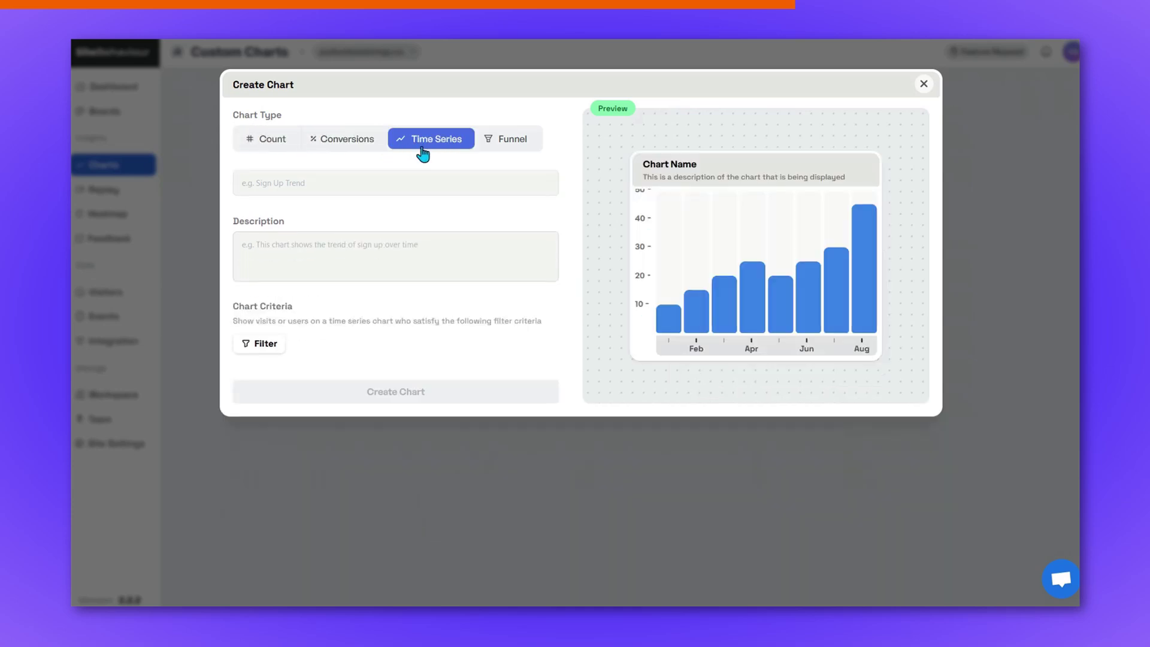
left_click(501, 144)
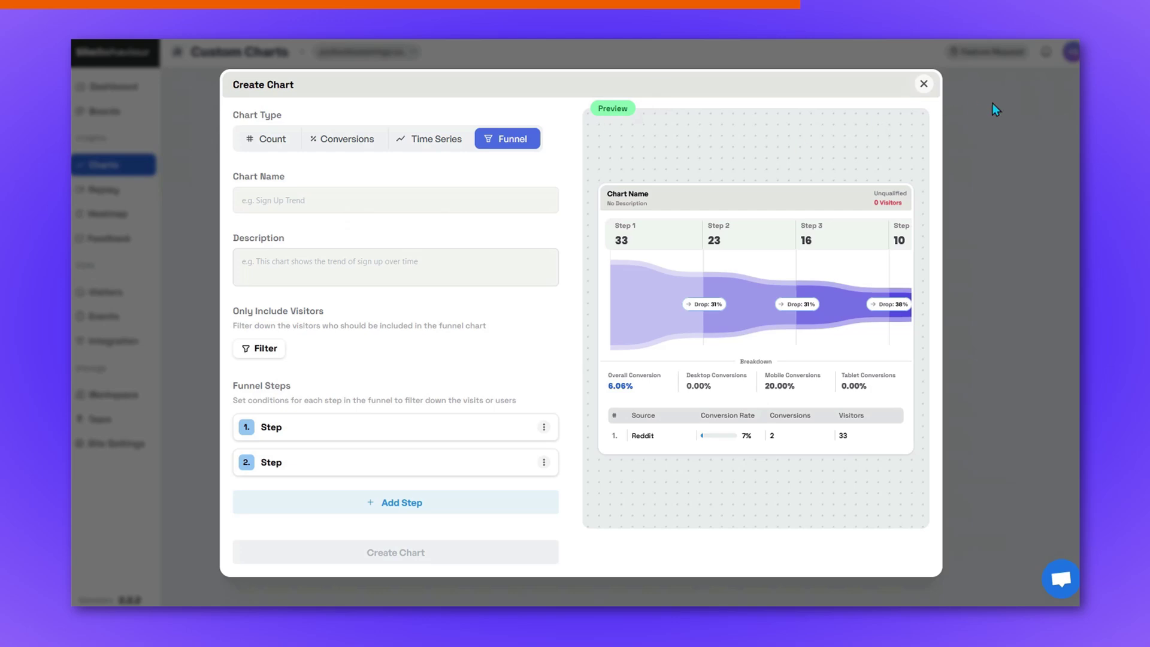
left_click(923, 84)
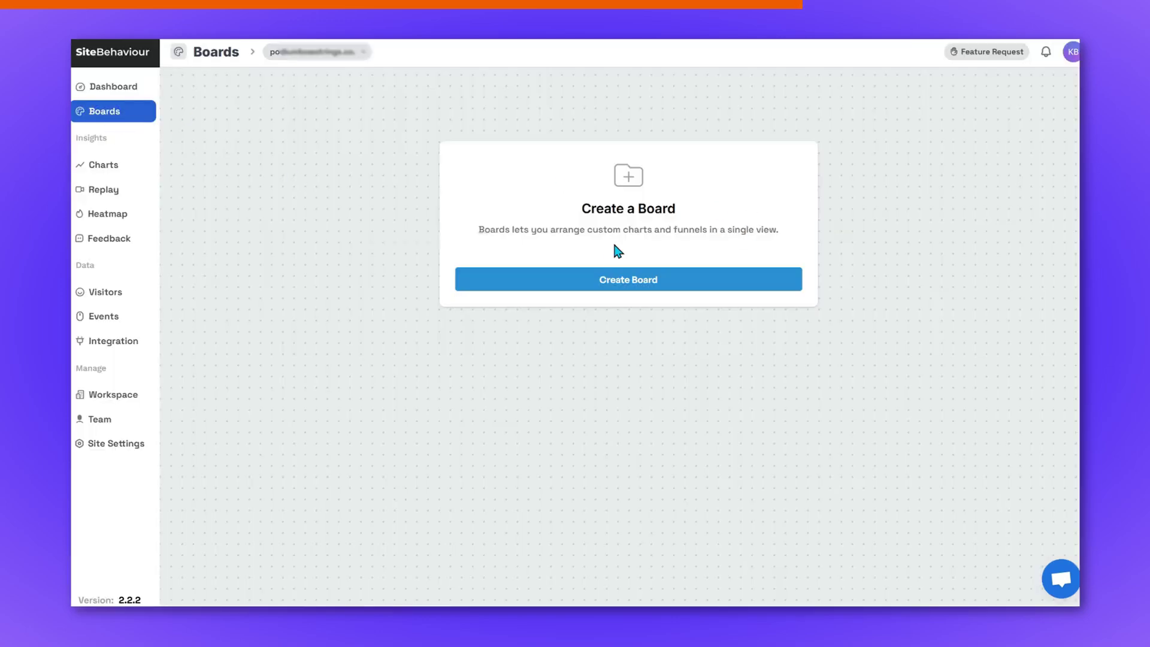
left_click(631, 279)
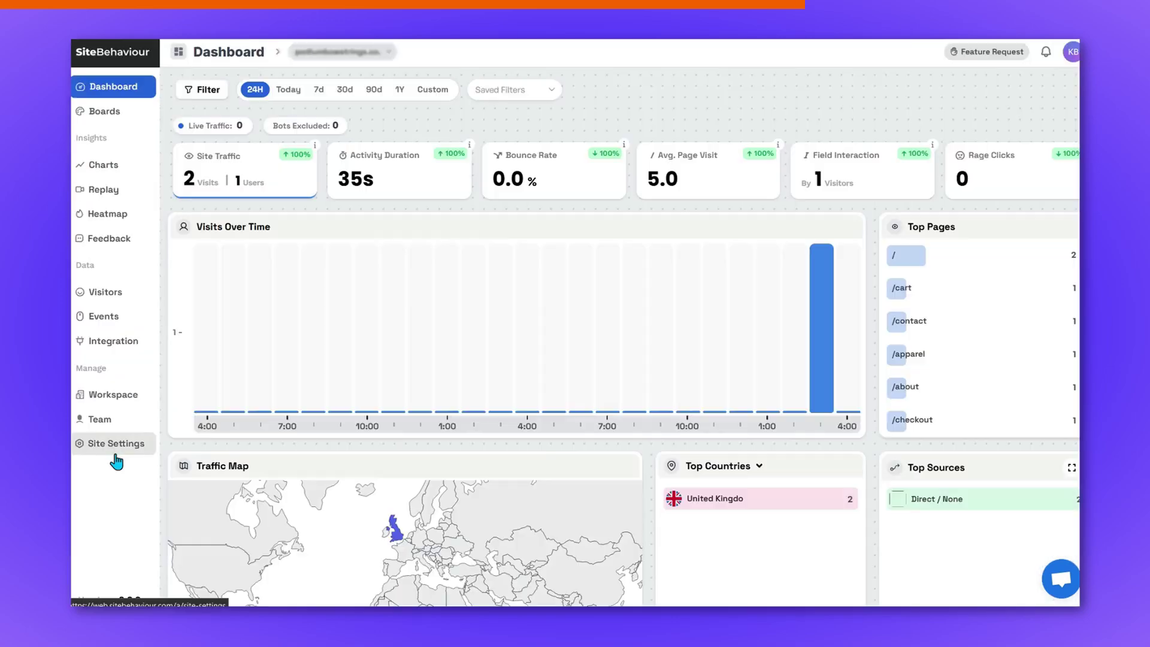
Examine the team's user invitation form, including workspace access and assigning only selected websites
left_click(102, 420)
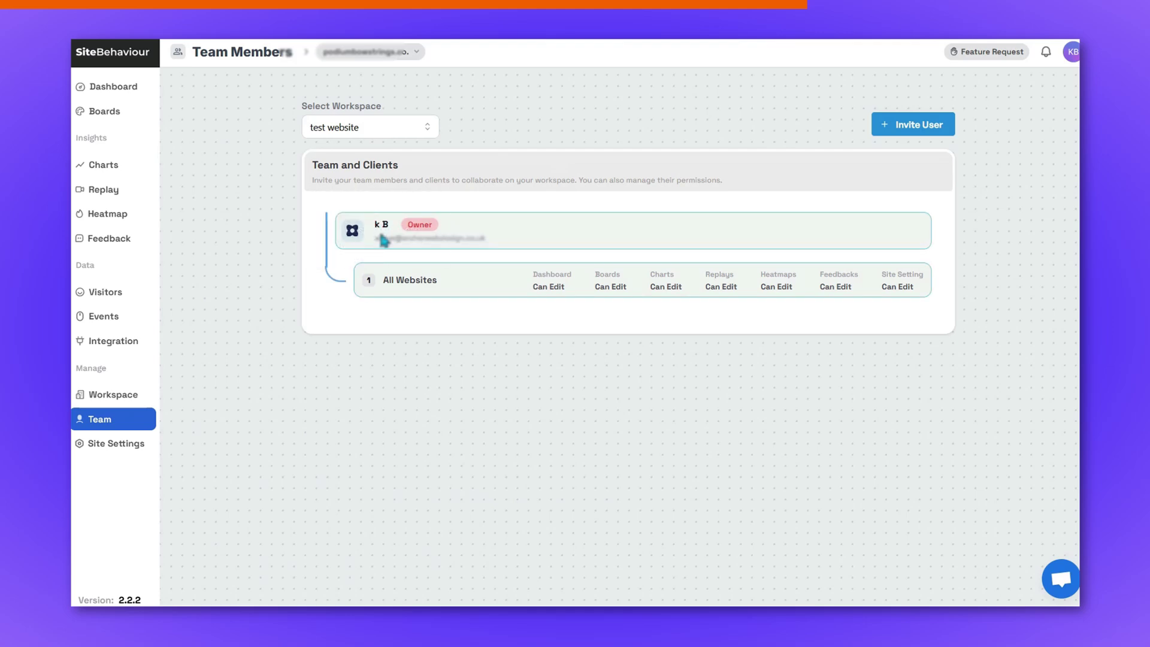
left_click(909, 126)
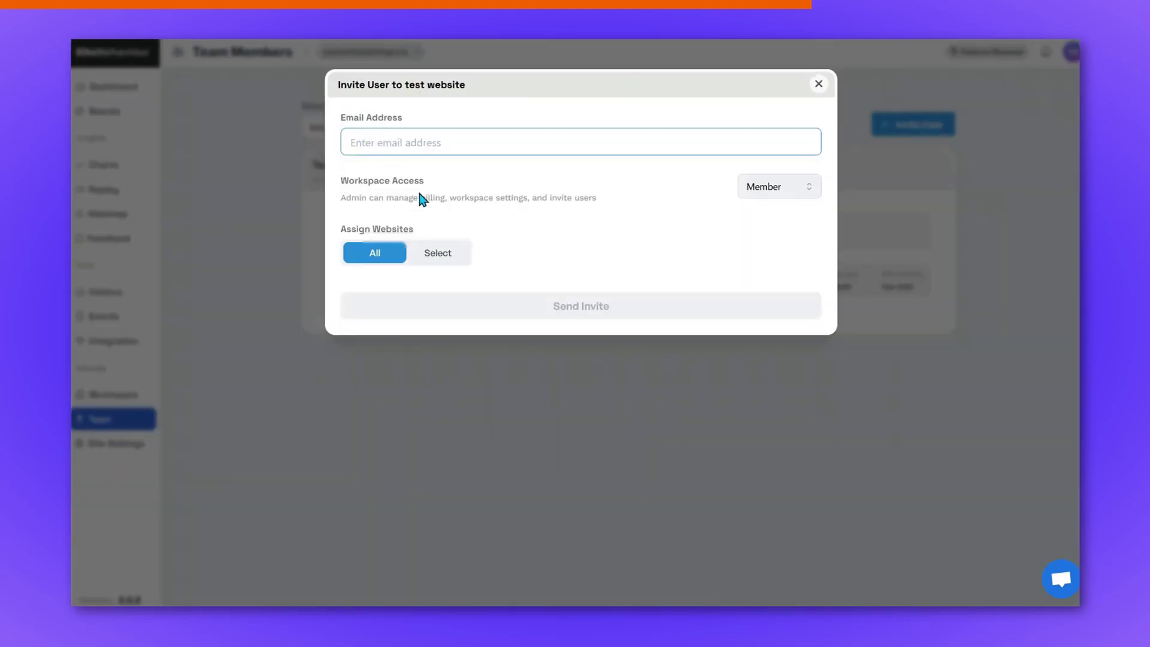
left_click(436, 253)
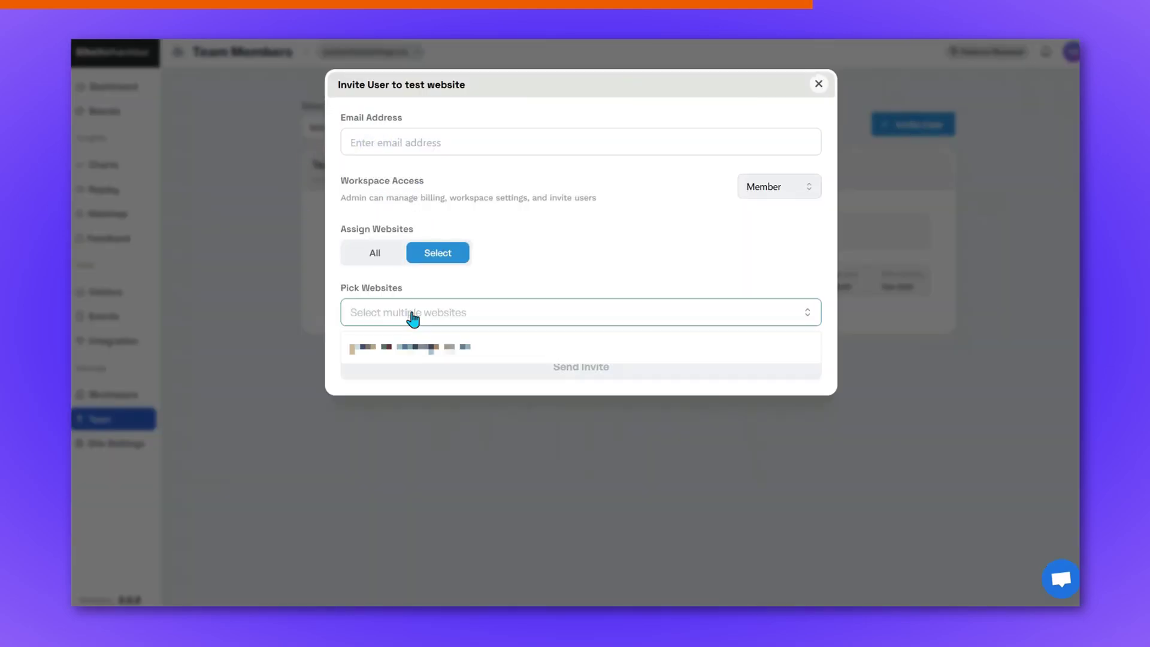
left_click(524, 267)
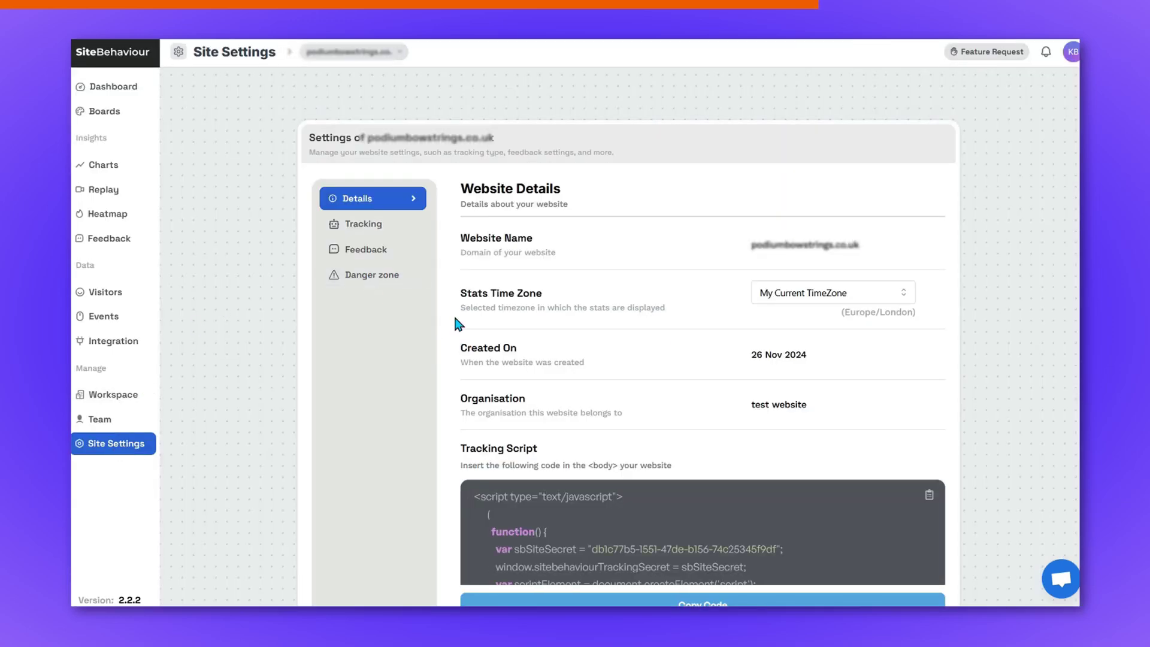
Review the site settings: website details with the tracking script, tracking options, feedback widget and danger zone
scroll(536, 356, "down", 1)
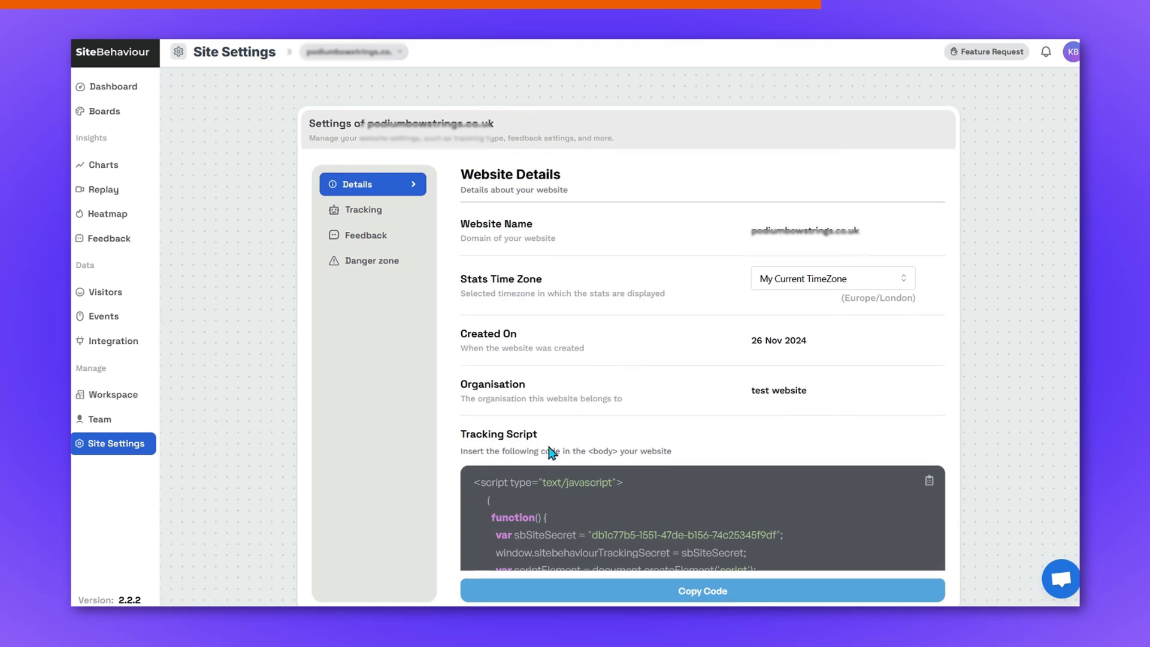
scroll(598, 494, "down", 5)
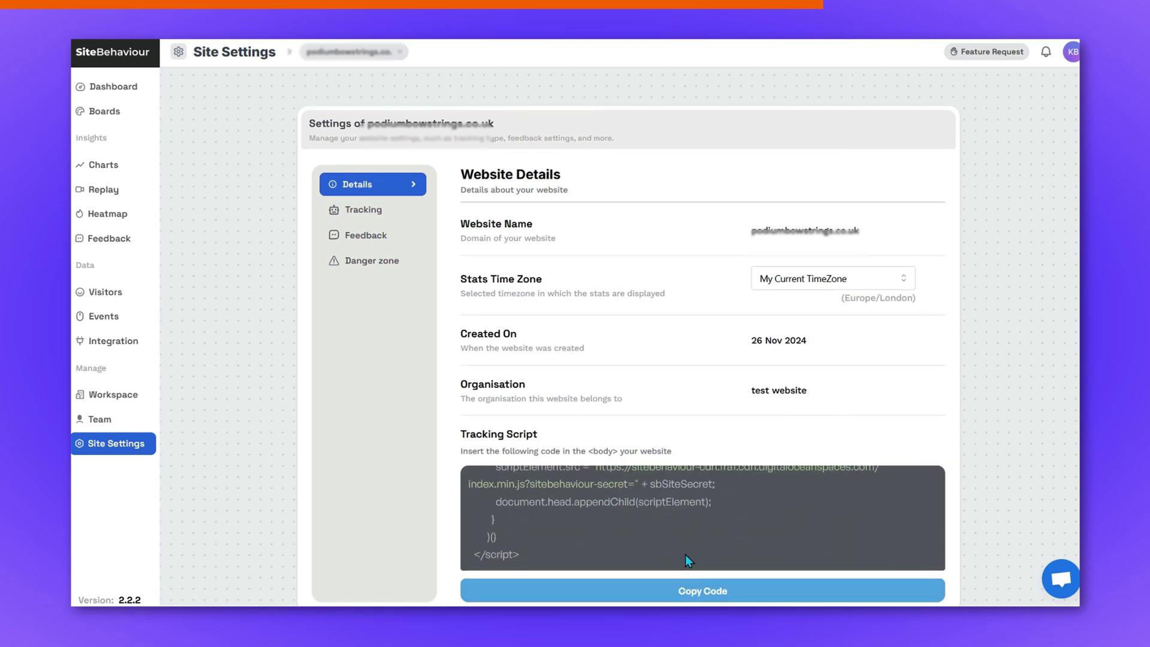
scroll(685, 554, "up", 5)
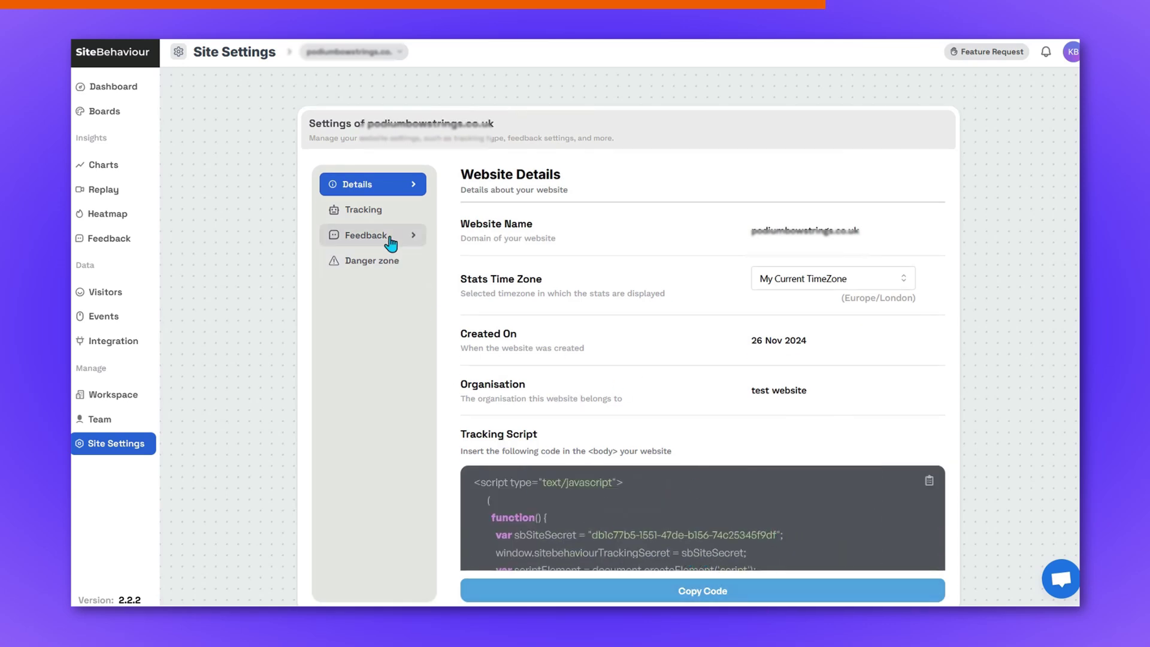
left_click(365, 211)
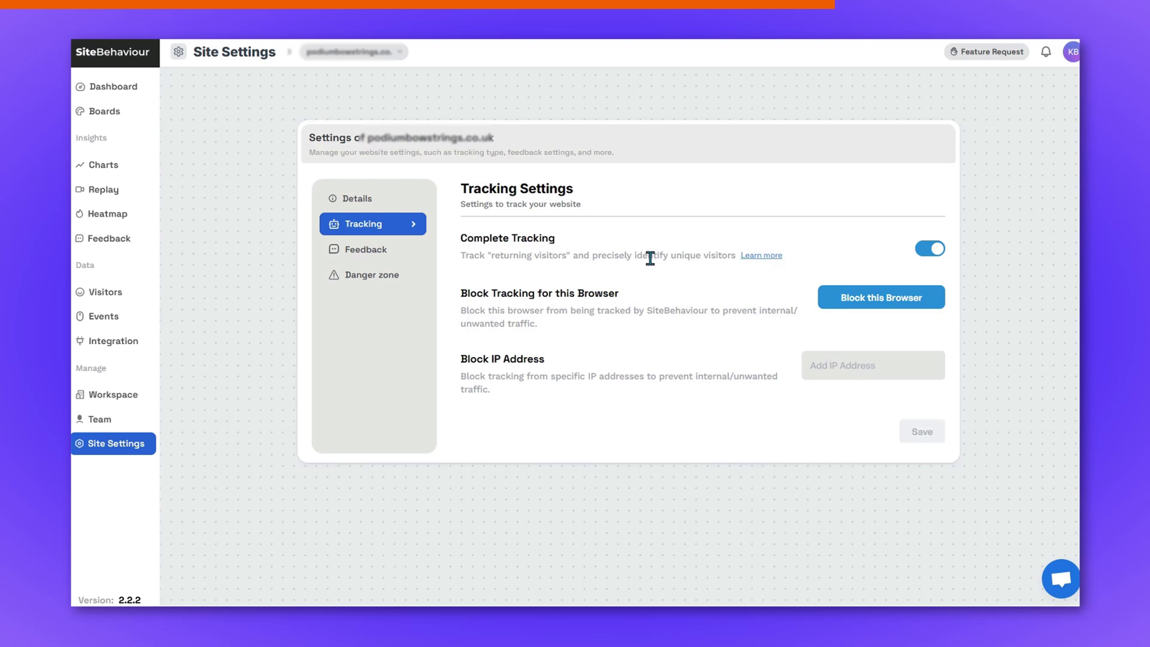
left_click(377, 253)
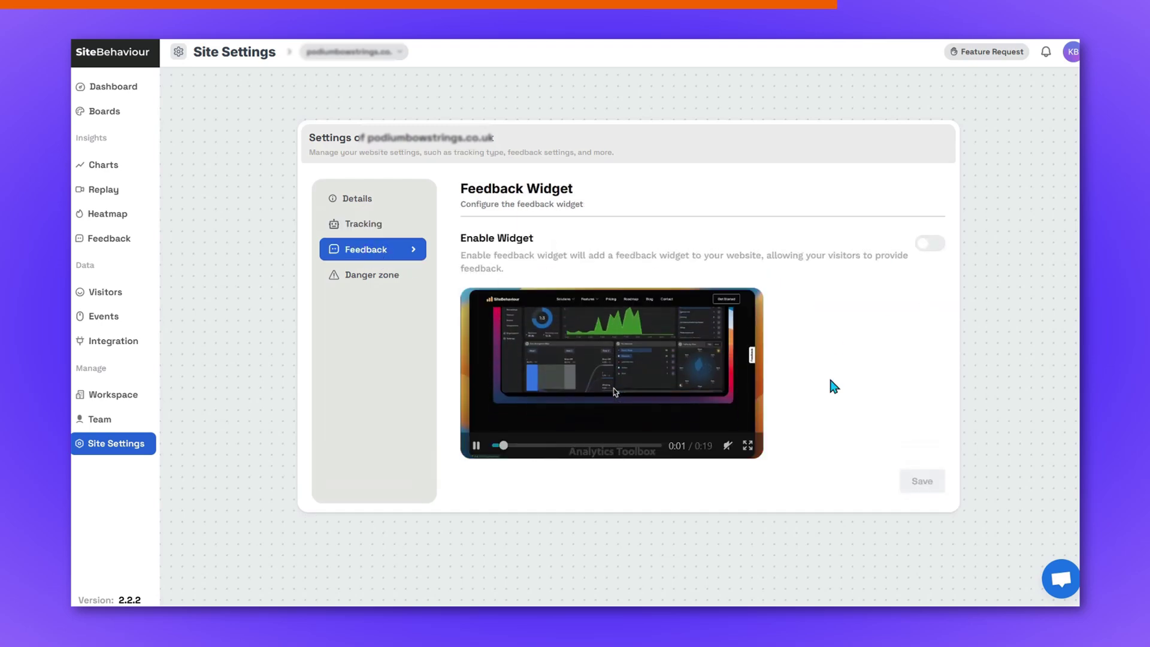
left_click(361, 279)
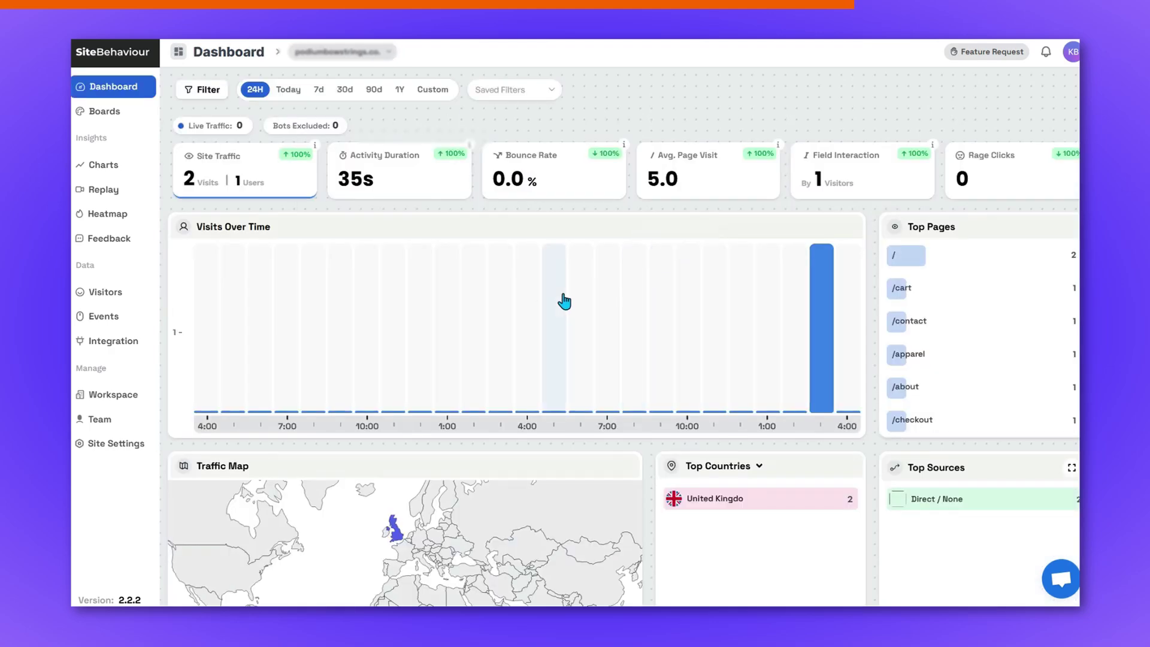
Look over the whole dashboard, from visits over time and the traffic map to devices, top clicks and the user navigation map
mouse_move(839, 334)
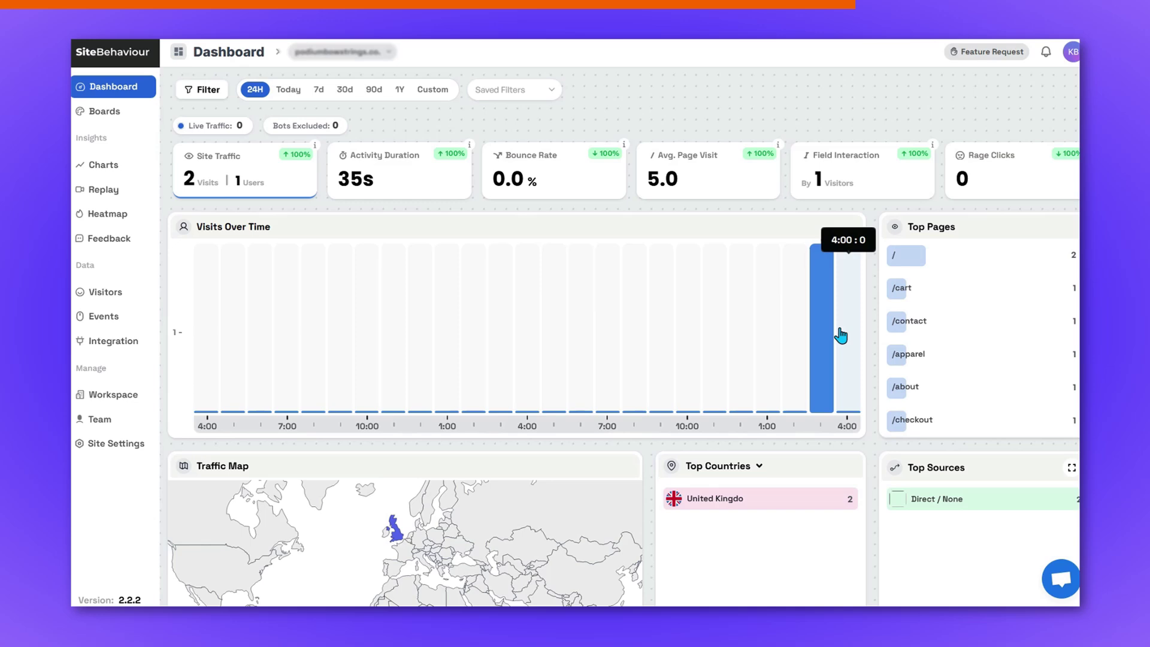
scroll(826, 371, "down", 4)
scroll(449, 132, "down", 4)
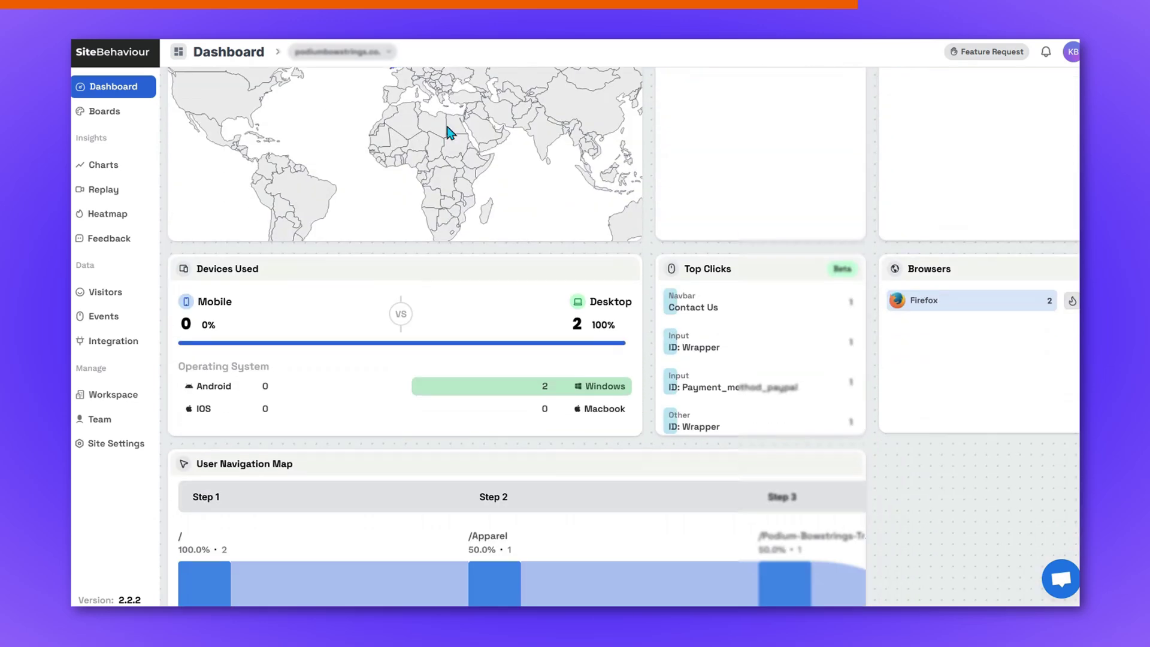
scroll(608, 423, "down", 6)
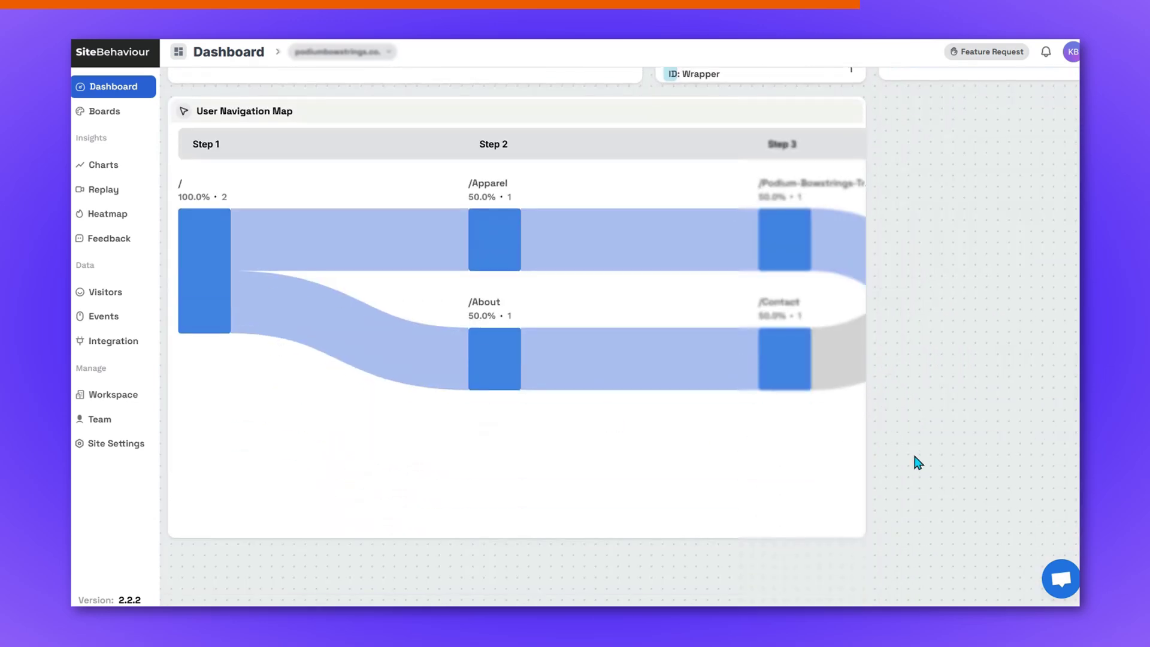
scroll(922, 479, "up", 5)
scroll(922, 479, "up", 8)
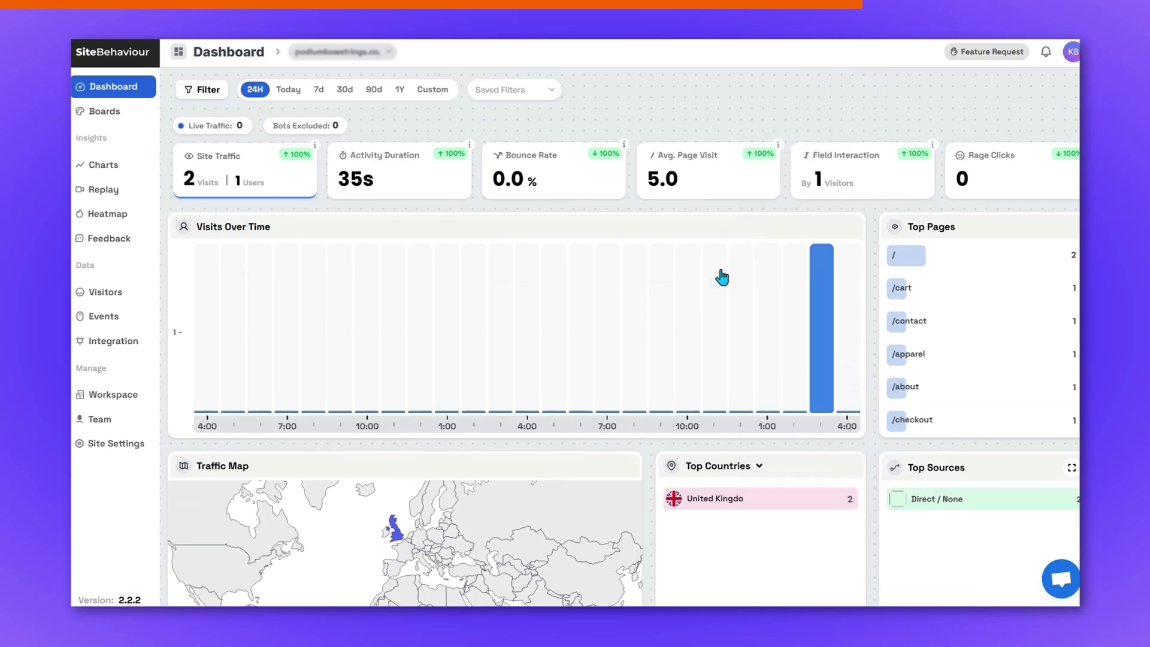
mouse_move(722, 277)
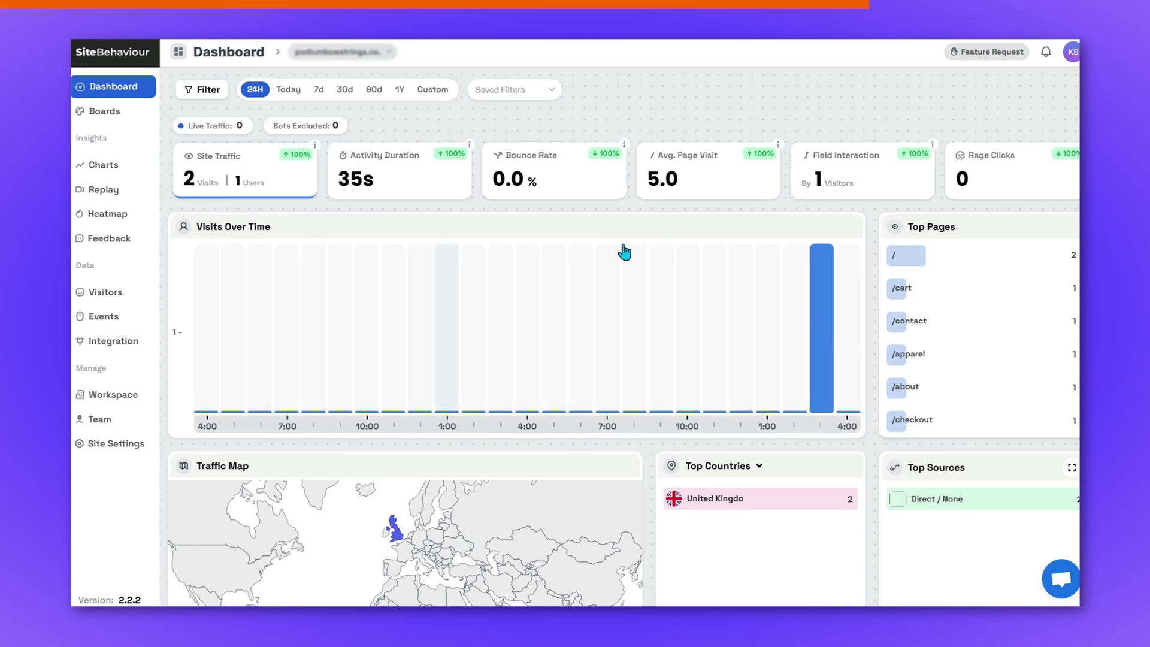
mouse_move(615, 399)
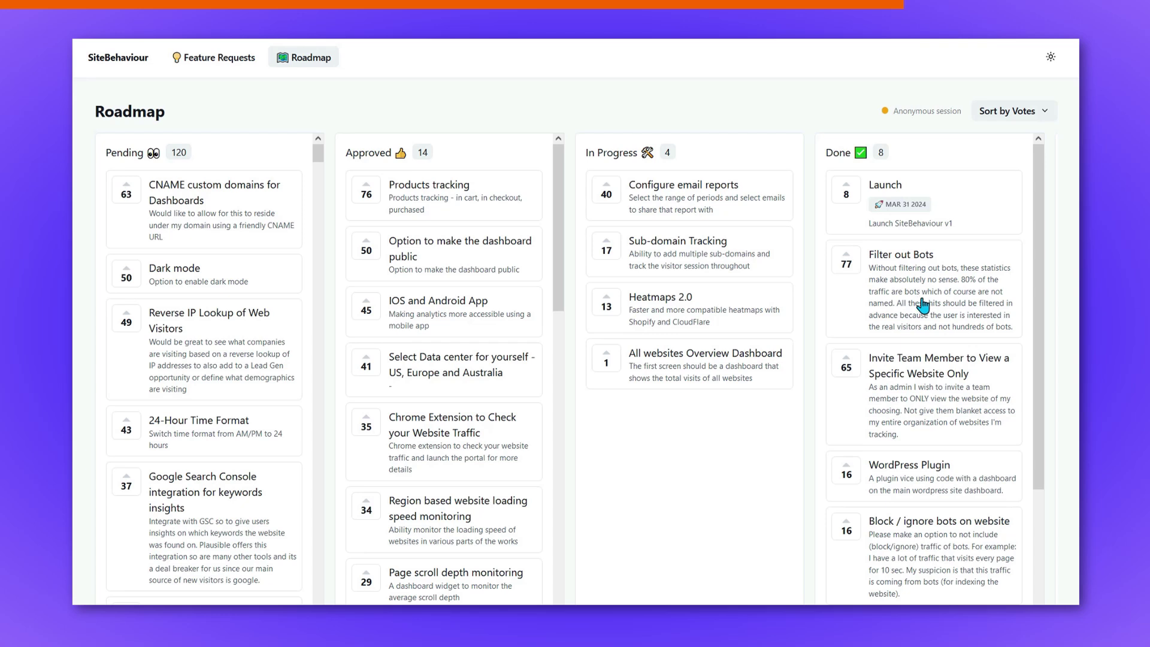
Read through the Done and Approved feature requests on SiteBehaviour's public roadmap
scroll(919, 298, "down", 3)
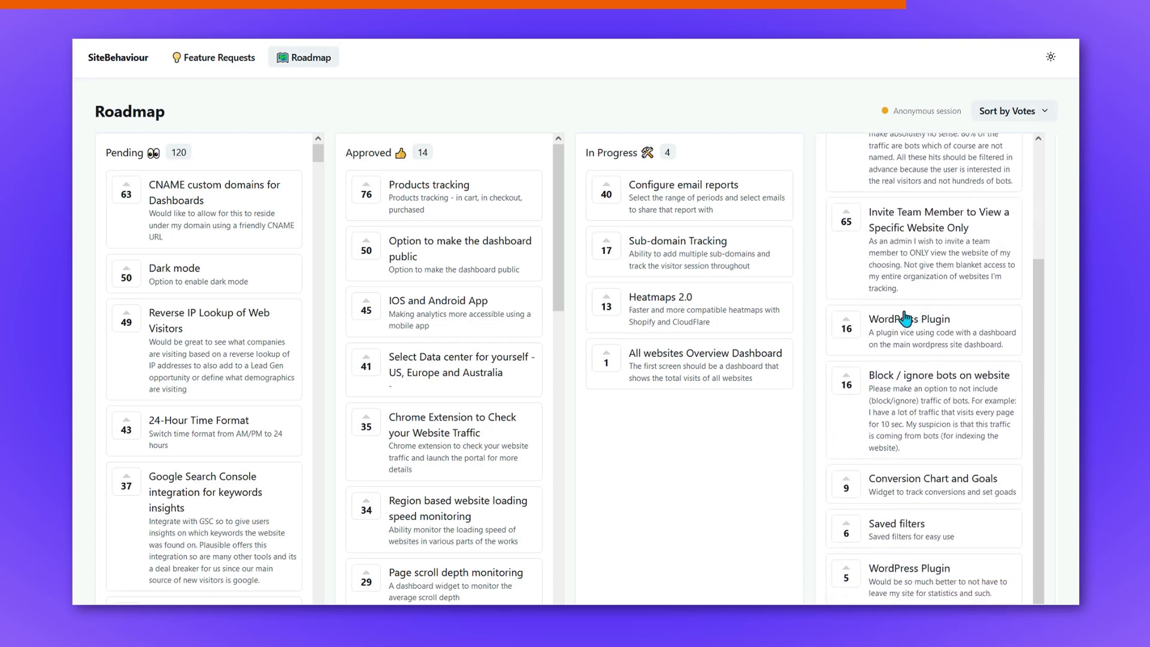
scroll(919, 327, "down", 1)
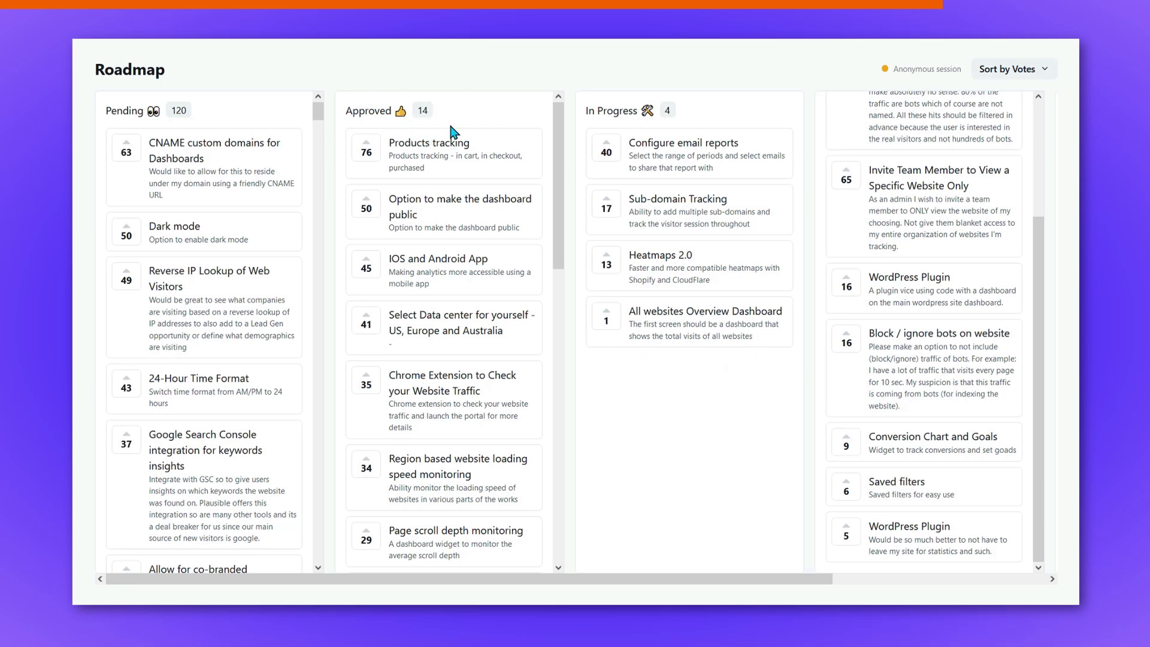
scroll(462, 278, "down", 7)
scroll(464, 342, "down", 6)
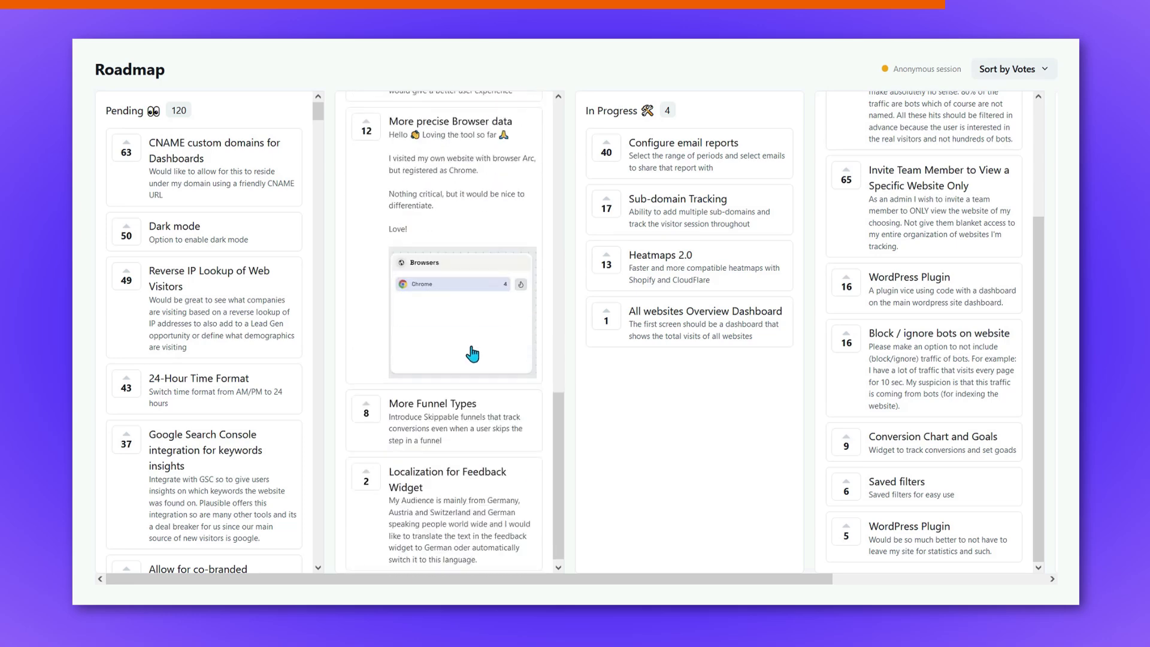
scroll(444, 410, "up", 12)
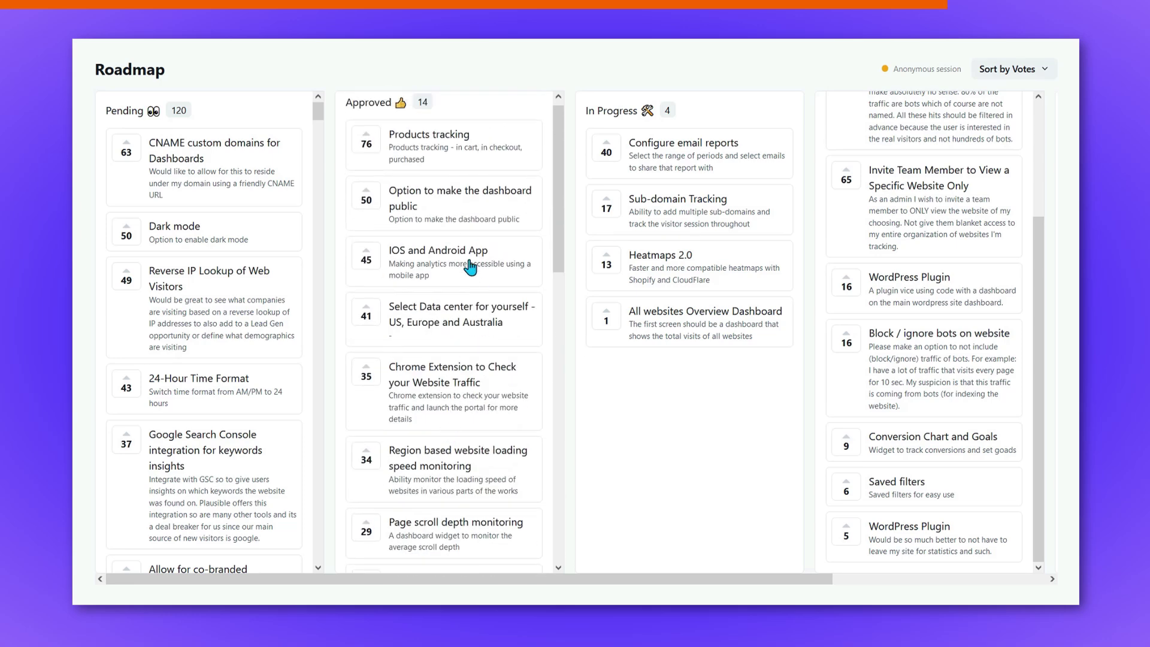
scroll(455, 293, "down", 3)
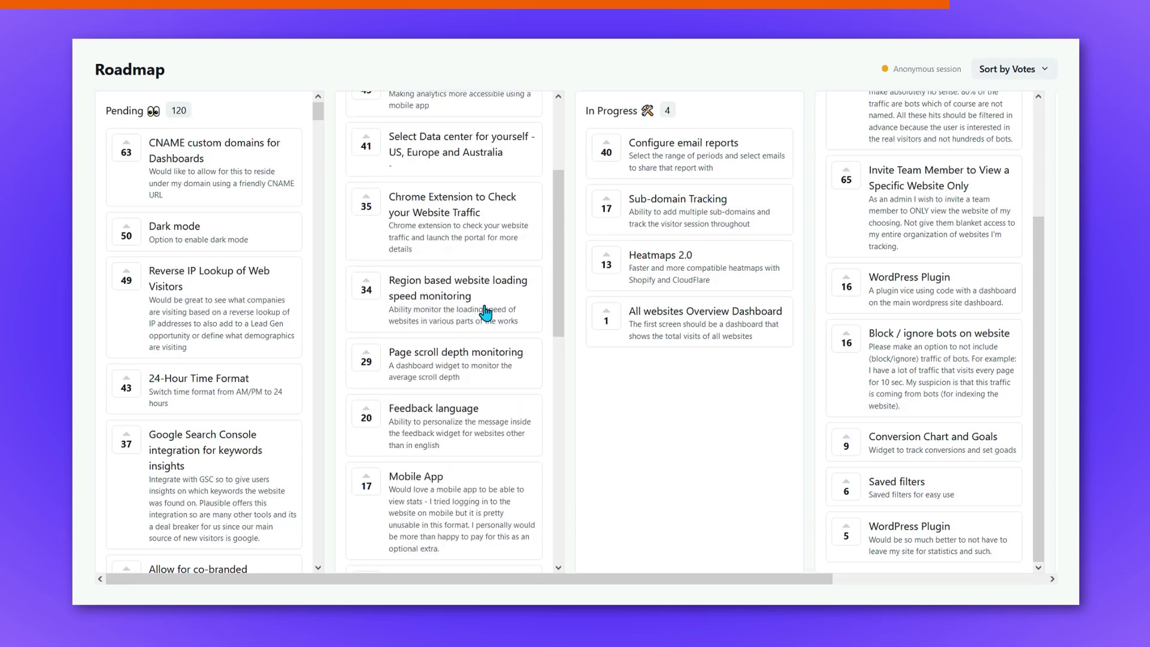
scroll(470, 374, "down", 4)
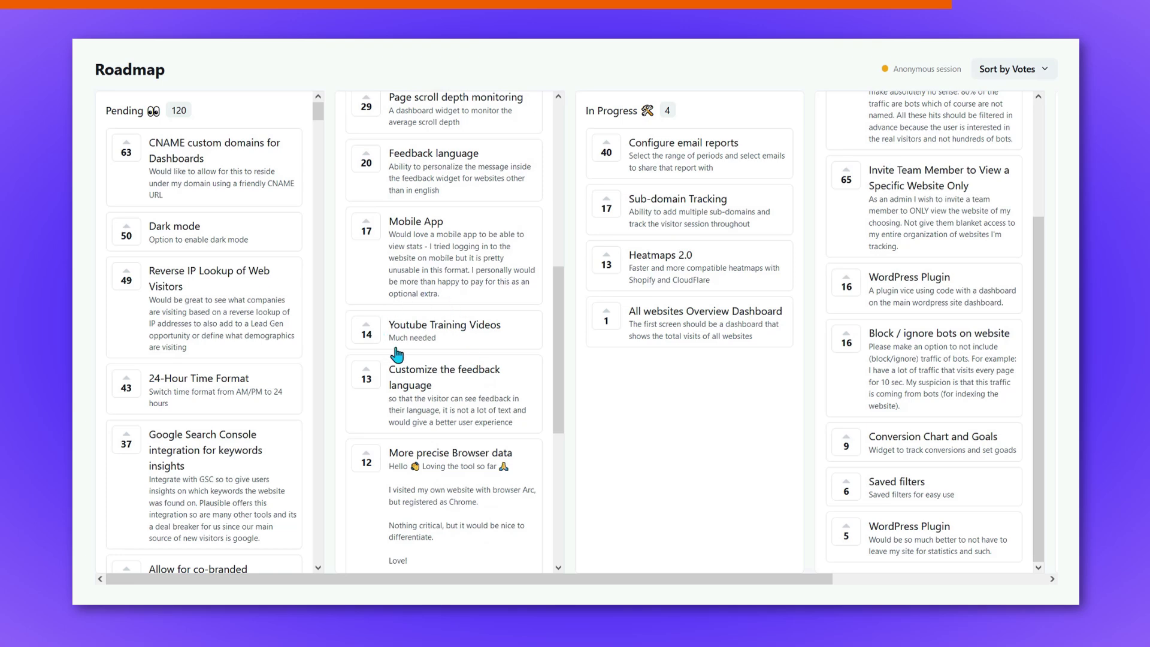
scroll(455, 235, "down", 4)
scroll(477, 324, "down", 2)
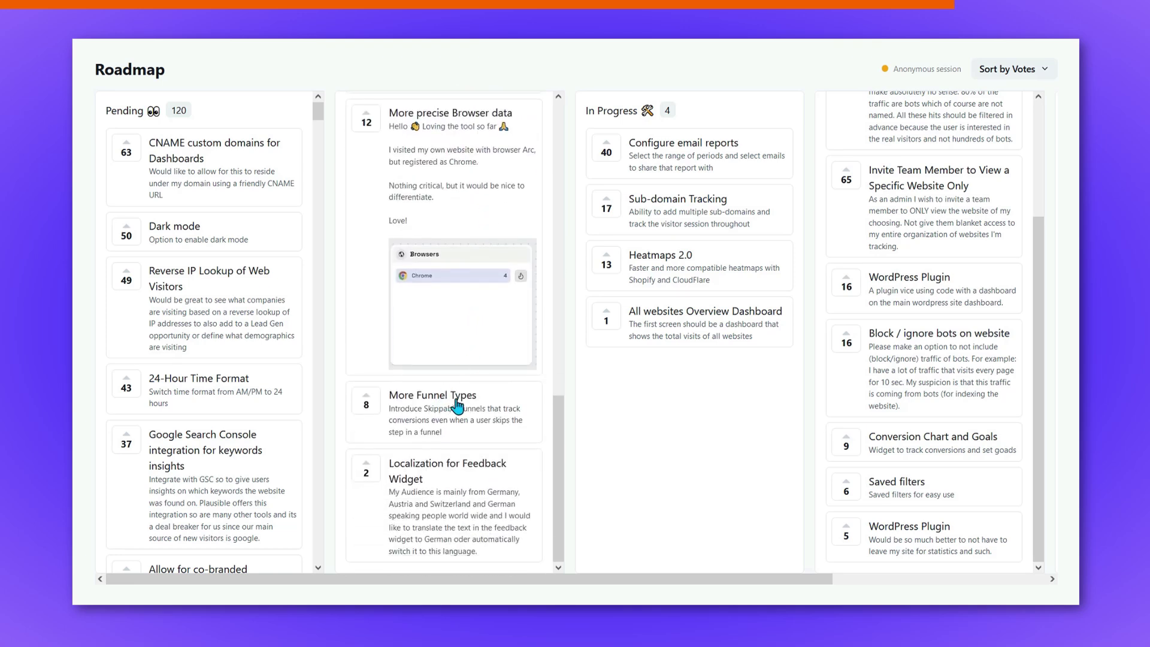
scroll(412, 400, "up", 5)
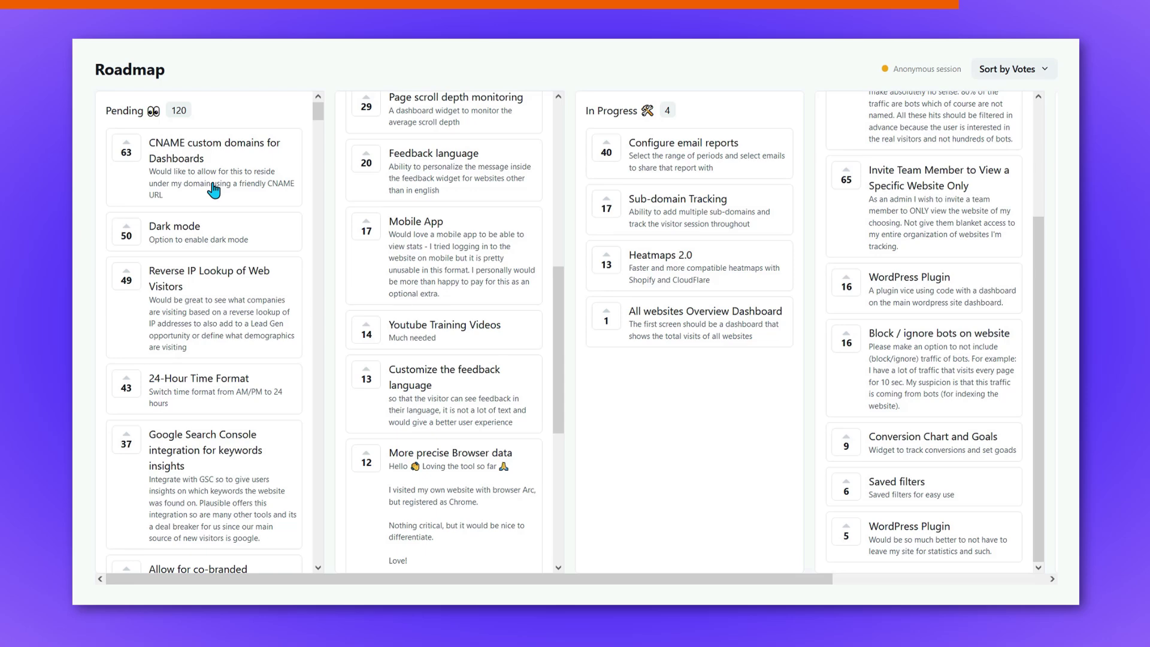
Read through the Pending feature requests on SiteBehaviour's public roadmap
scroll(229, 289, "down", 10)
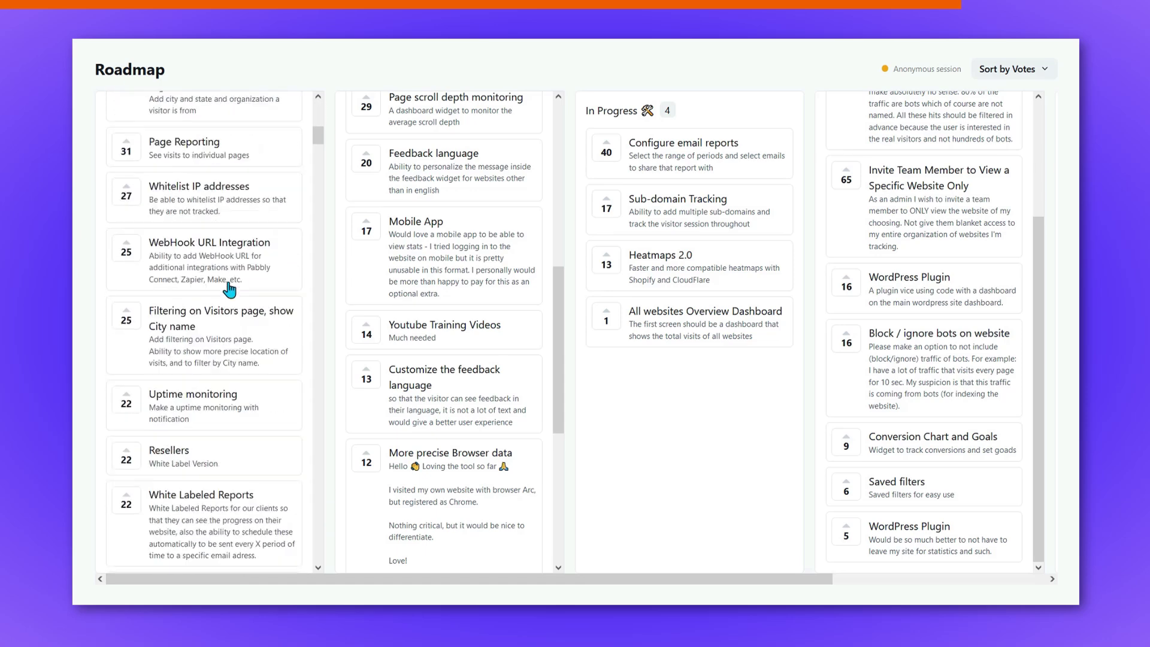
scroll(228, 290, "down", 10)
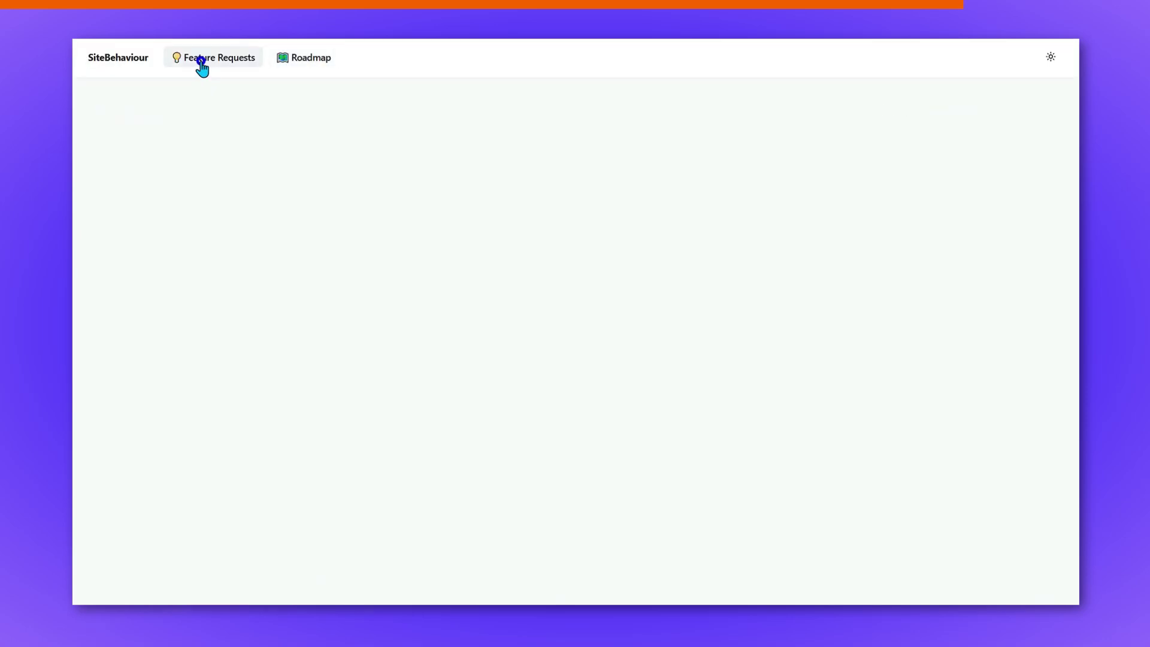
Examine the form for creating a feature request, including its title, description and tags fields, and close it without submitting
left_click(200, 61)
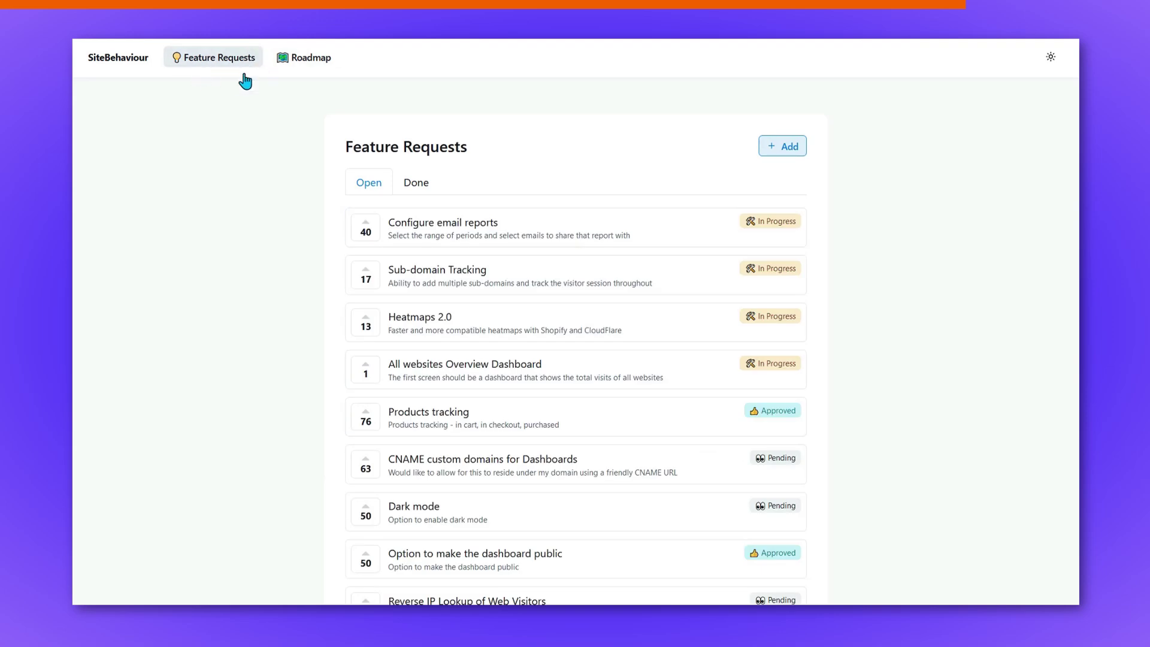
left_click(782, 150)
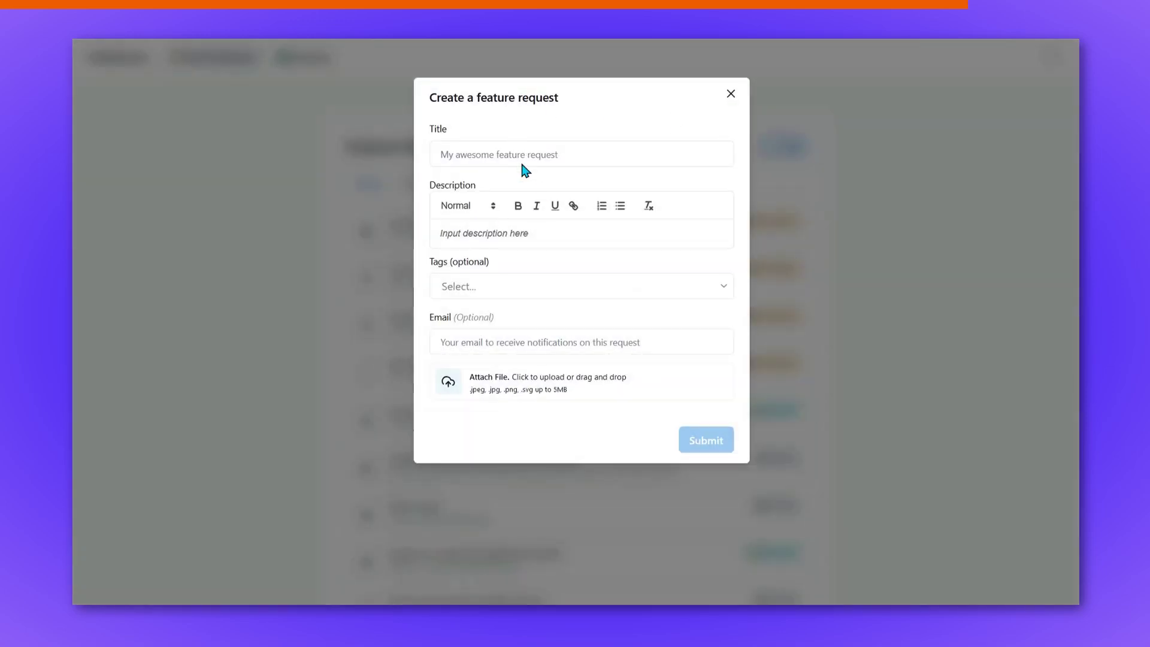
left_click(493, 153)
left_click(497, 238)
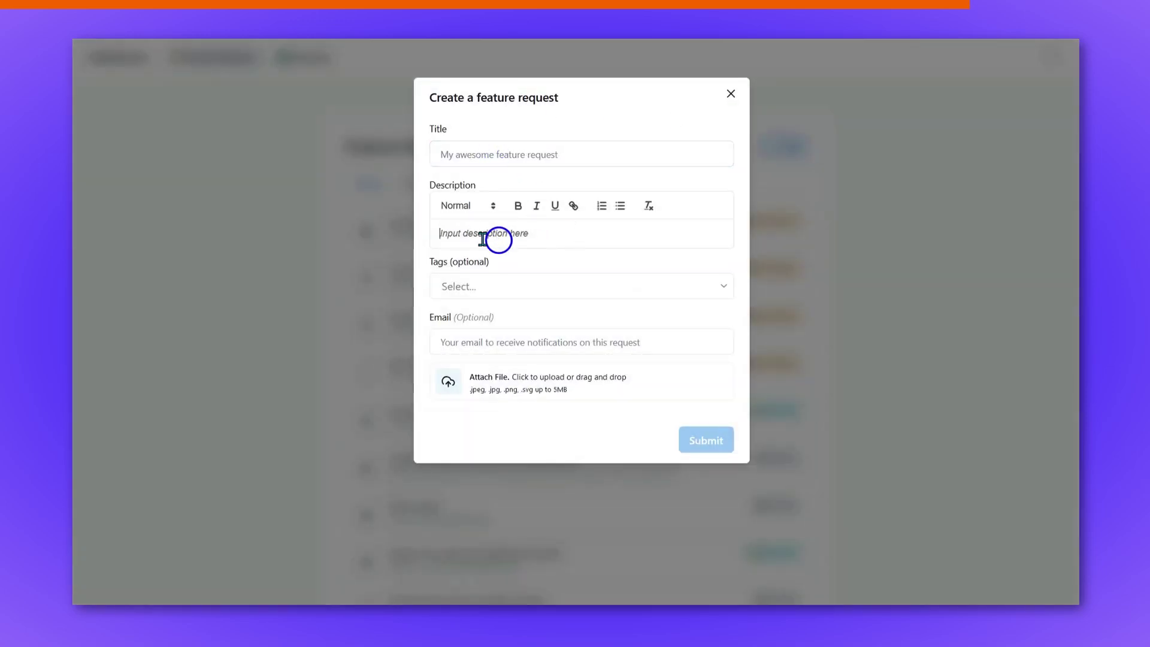
left_click(529, 286)
left_click(730, 94)
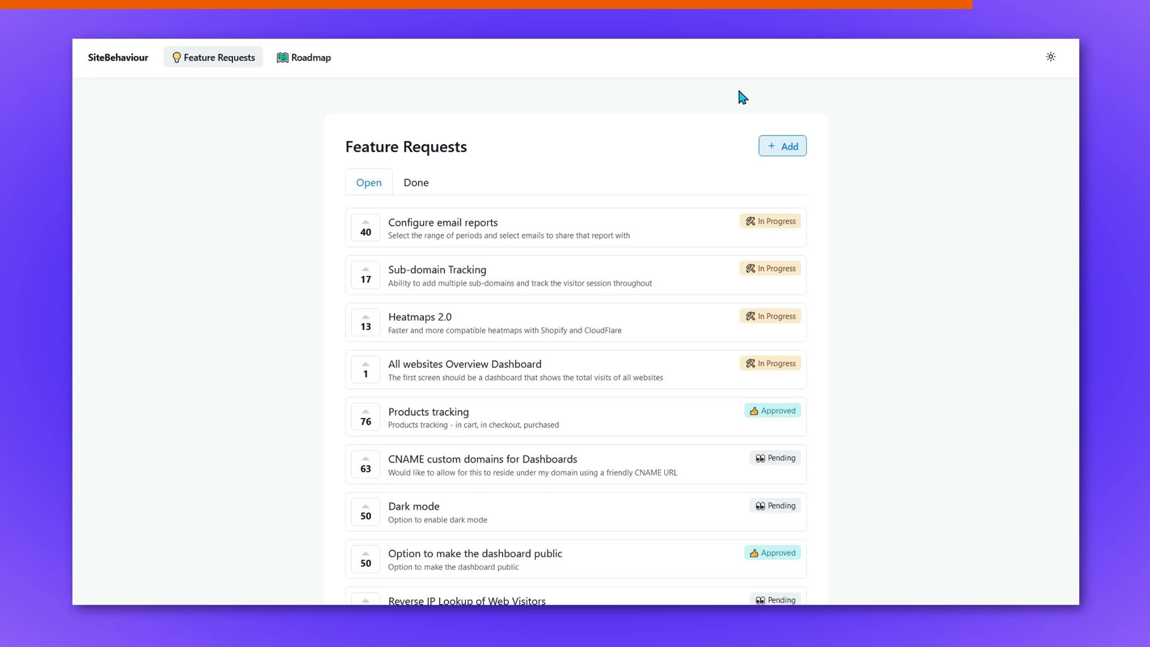
Skim the full list of open feature requests on the Feature Requests page
scroll(836, 205, "down", 15)
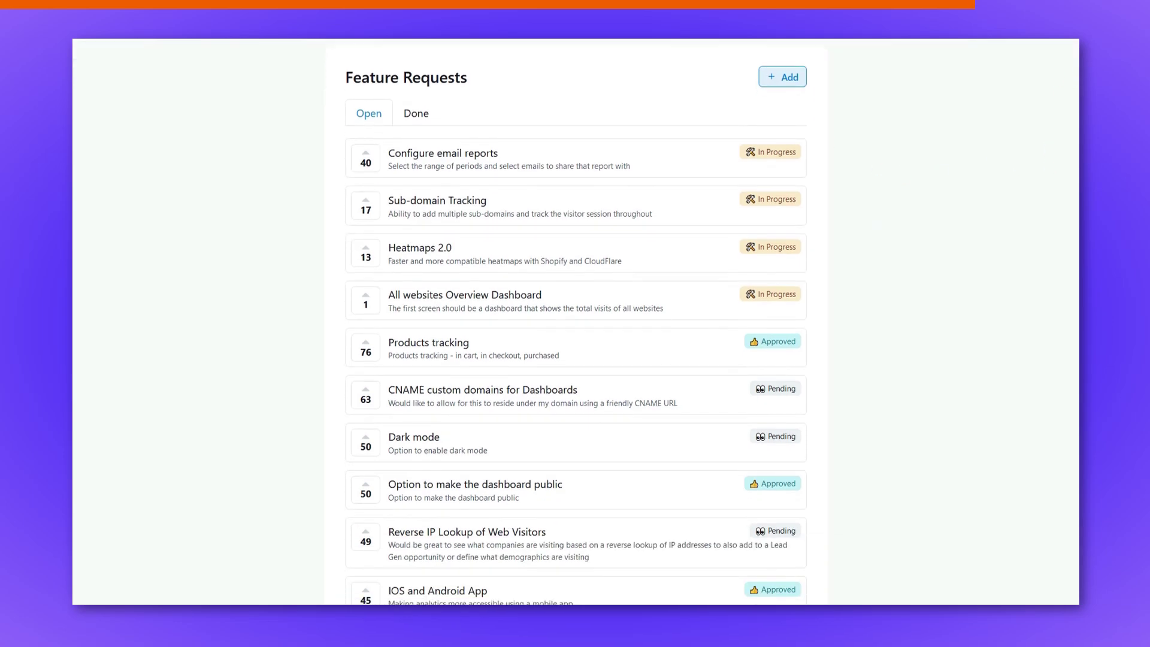
scroll(576, 322, "down", 20)
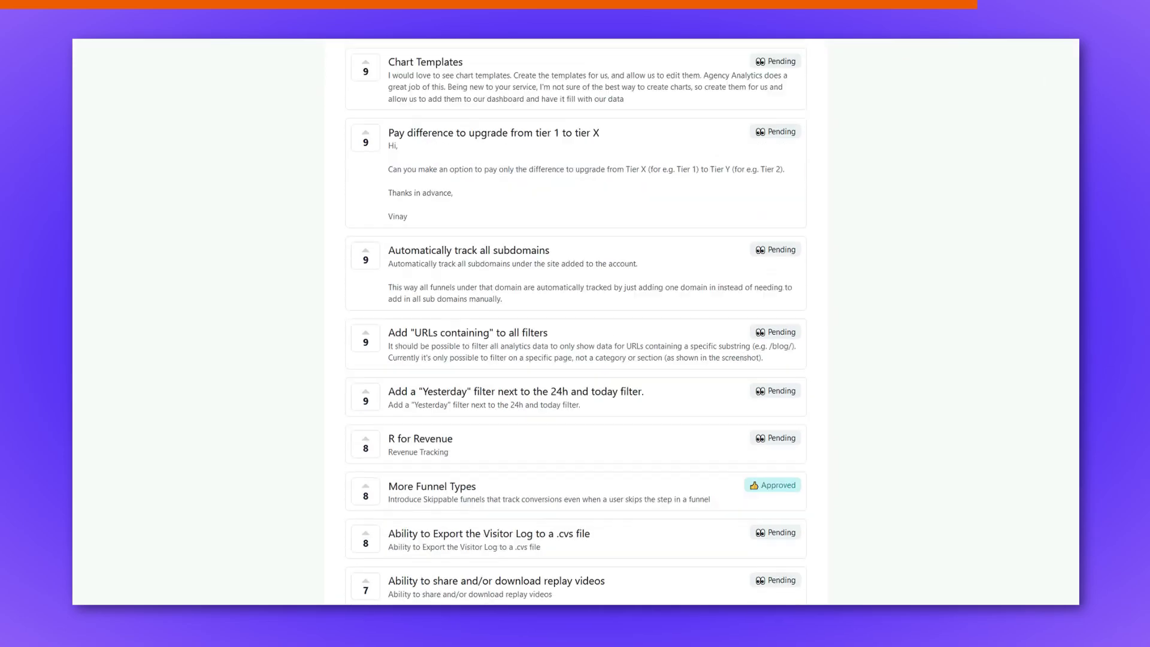
scroll(577, 322, "down", 20)
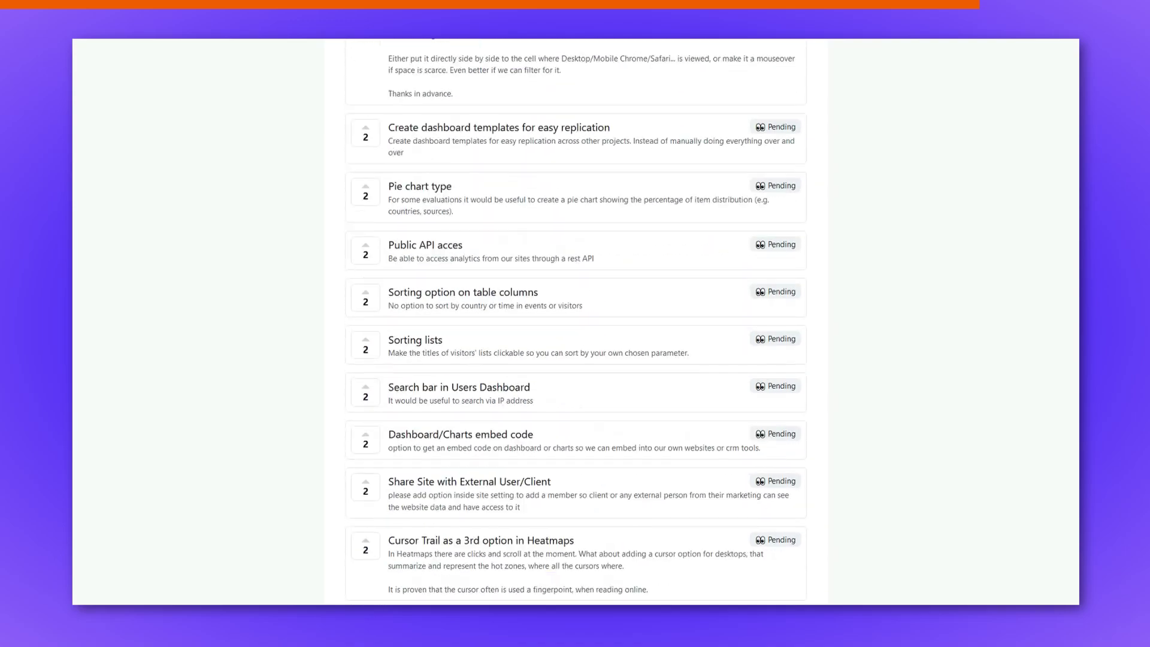
scroll(577, 321, "down", 20)
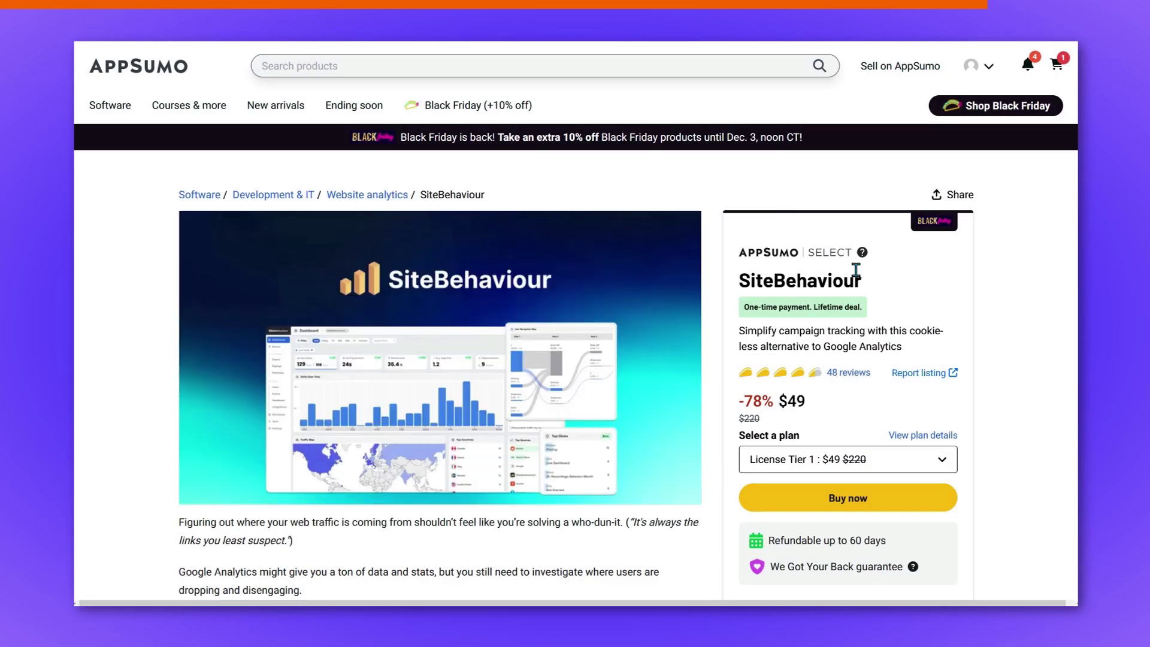
Switch to SiteBehaviour's AppSumo deal page and go to the license tiers in its plans and features section
scroll(1007, 377, "down", 3)
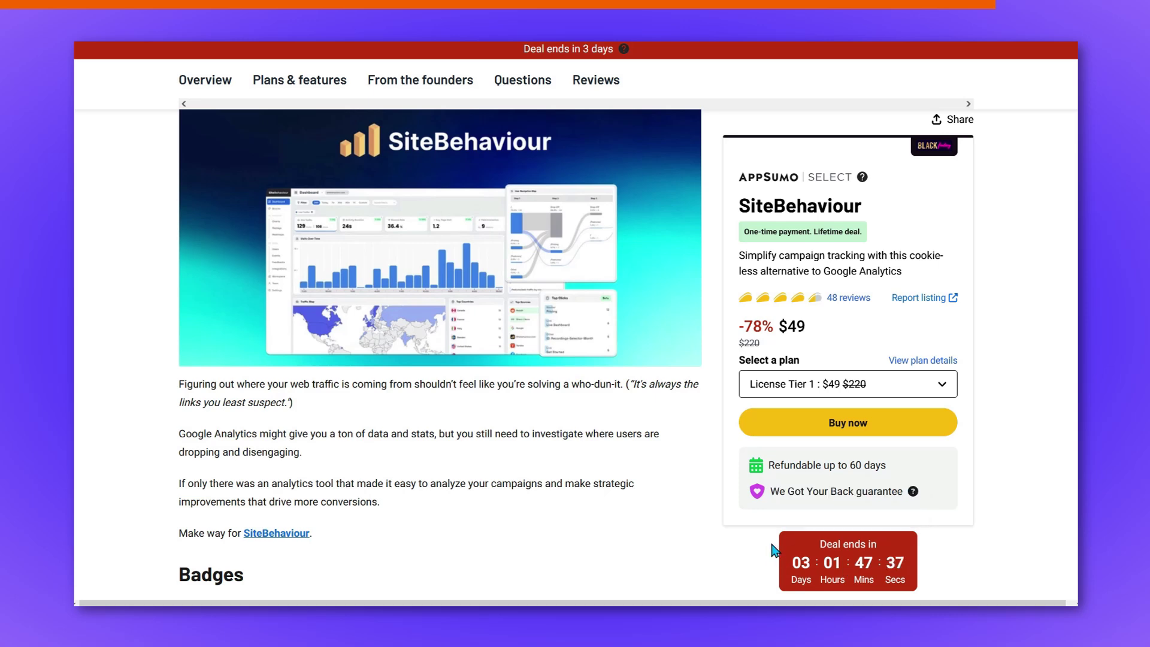
scroll(521, 359, "down", 2)
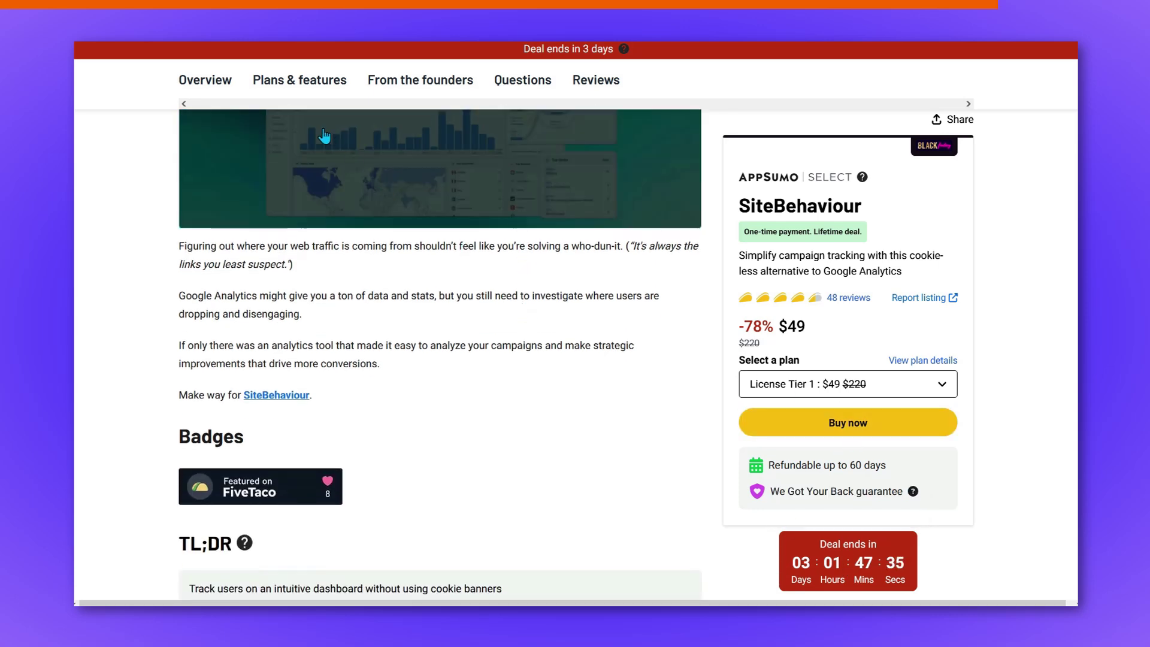
left_click(288, 87)
scroll(488, 354, "down", 5)
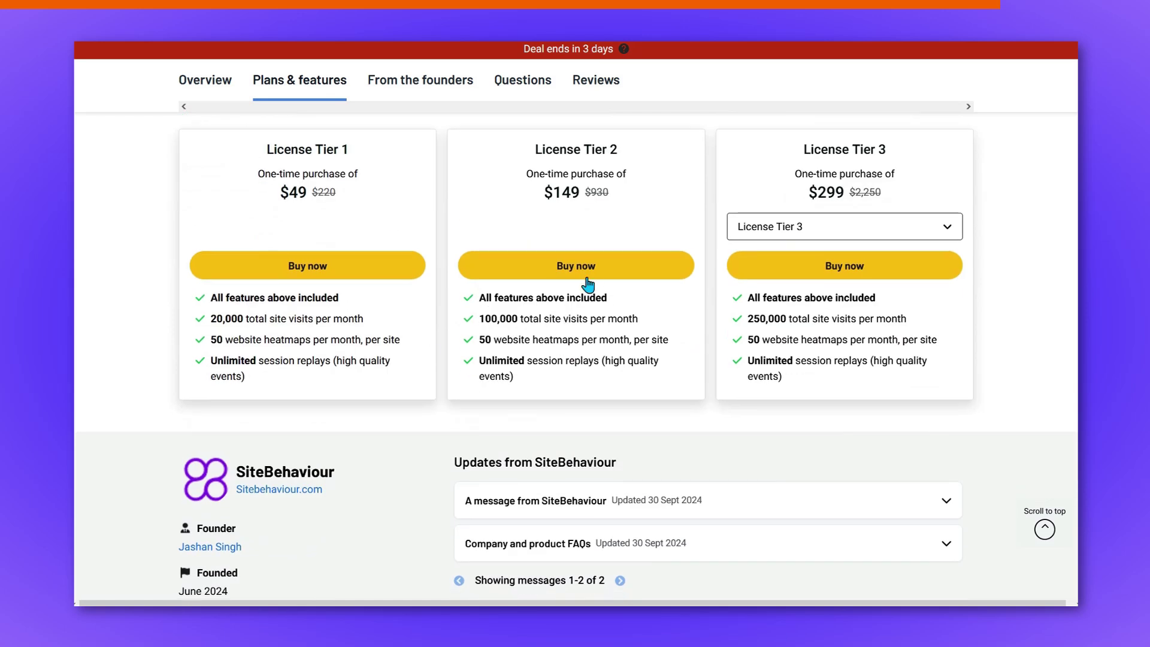
Change the third plan card from License Tier 3 to License Tier 7
scroll(581, 438, "up", 2)
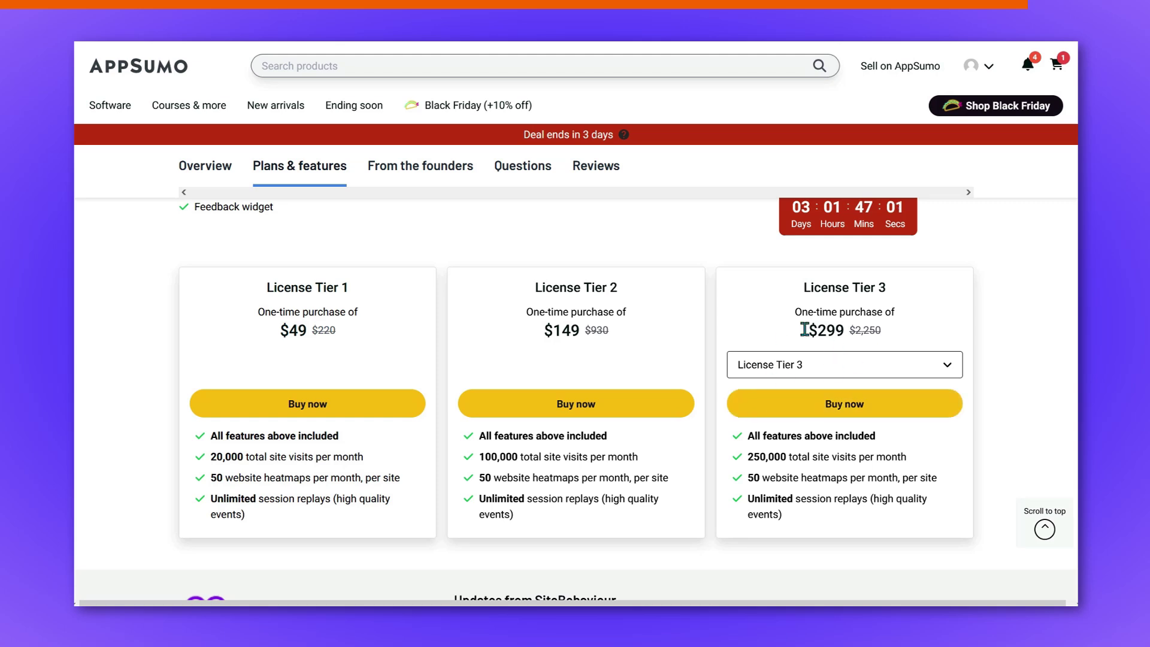
left_click(819, 374)
left_click(801, 505)
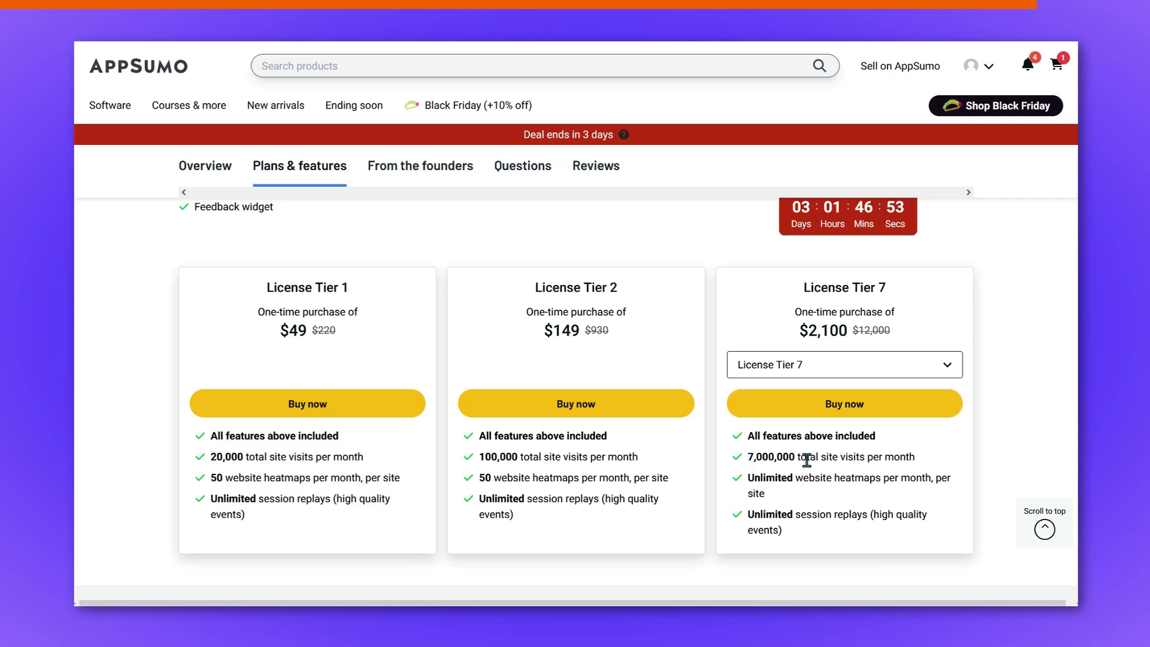
Compare the features included in all plans with the monthly visit and heatmap limits of License Tiers 1, 2 and 7
scroll(619, 359, "up", 3)
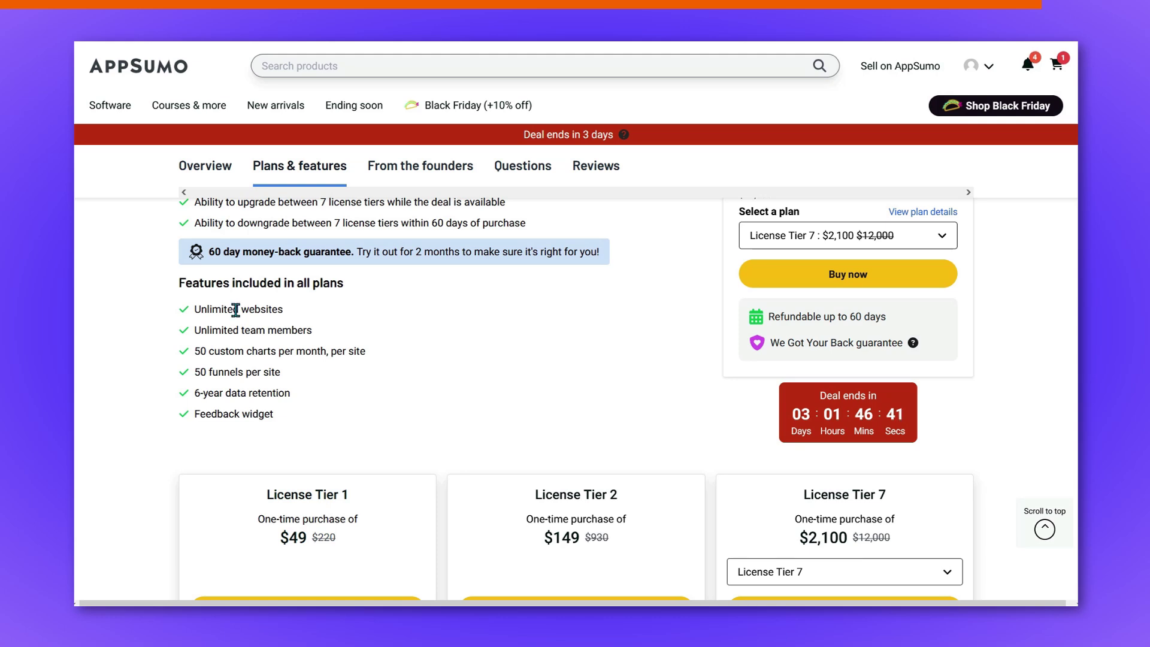
scroll(324, 335, "down", 3)
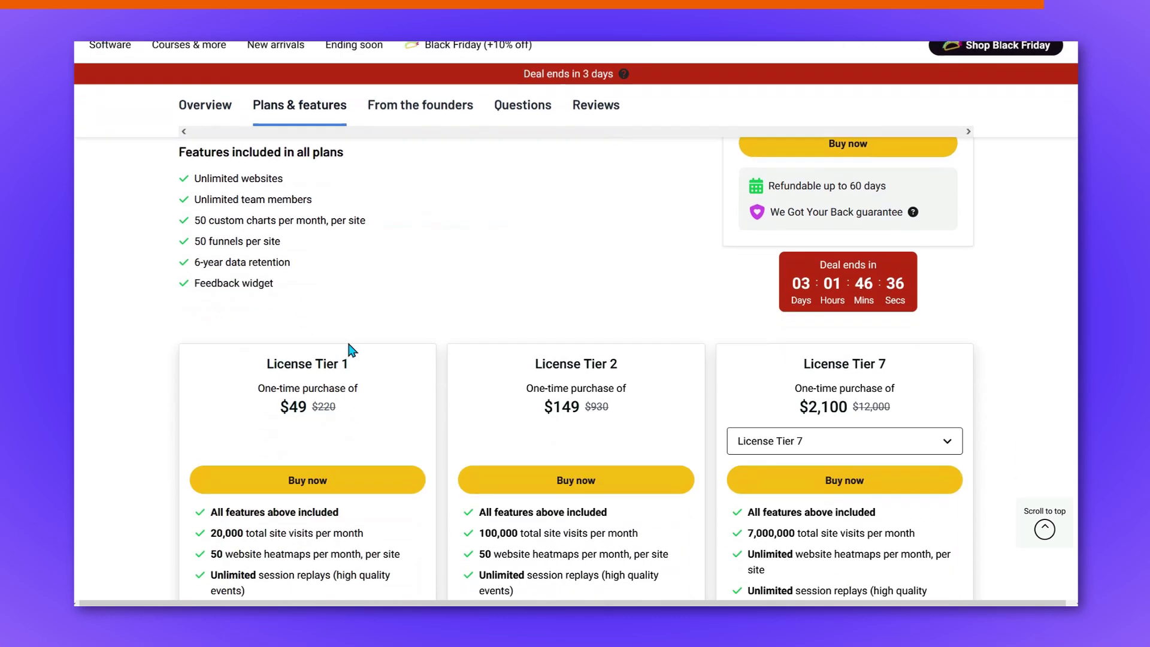
scroll(324, 447, "down", 1)
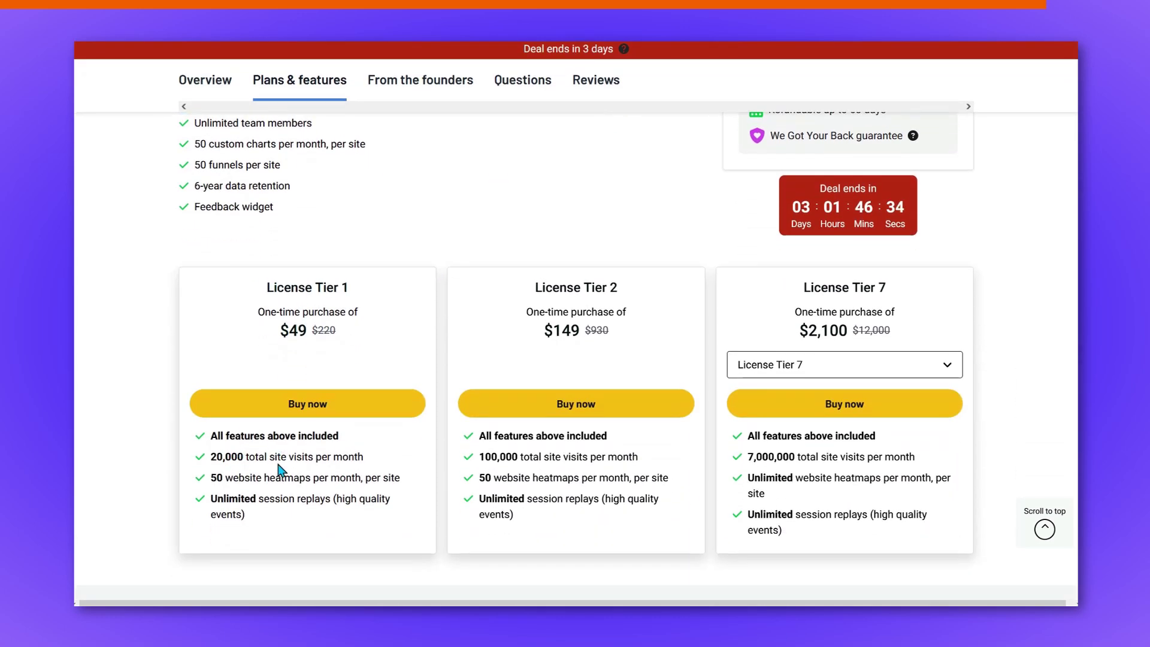
scroll(564, 454, "up", 2)
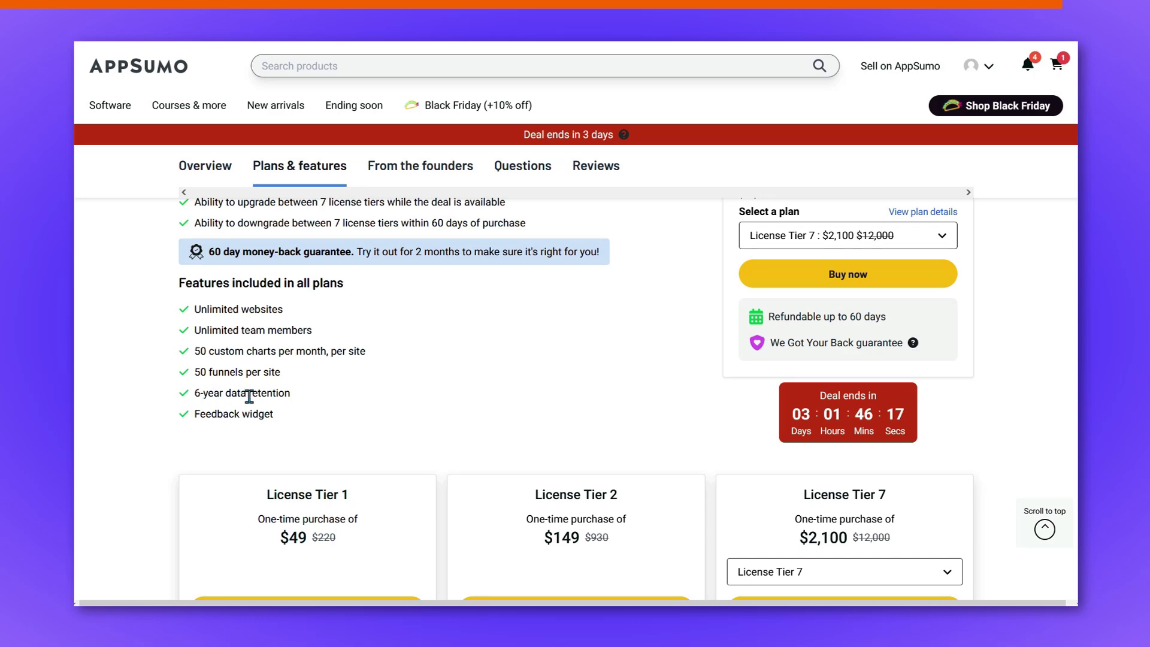
scroll(299, 390, "down", 8)
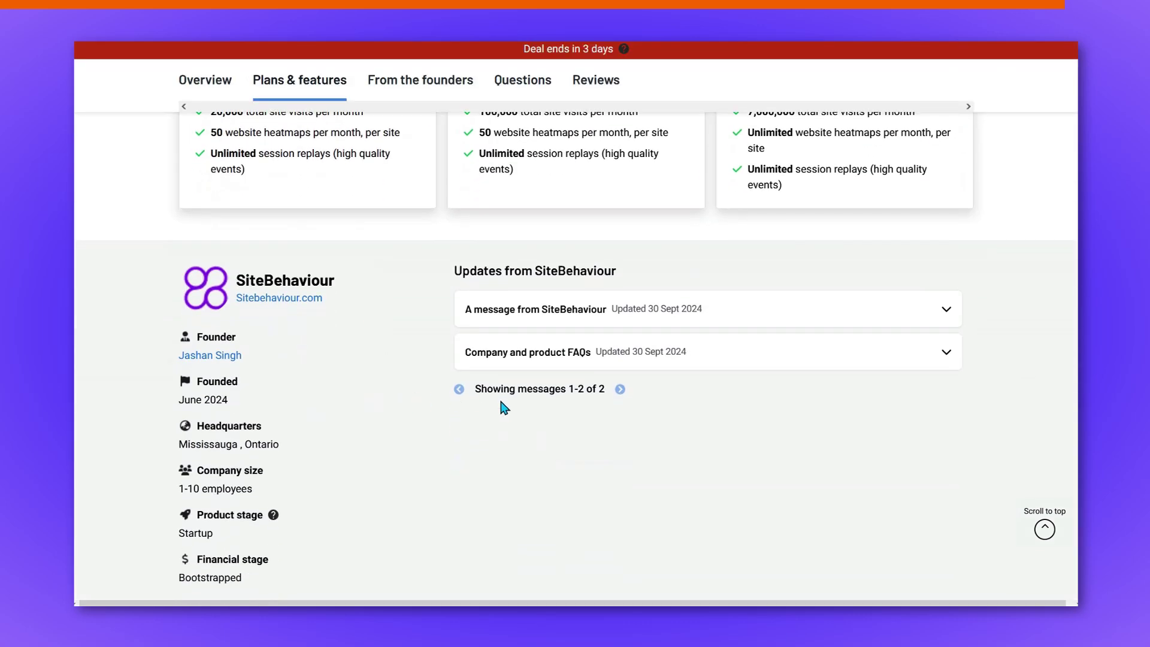
scroll(503, 333, "up", 7)
scroll(573, 356, "down", 1)
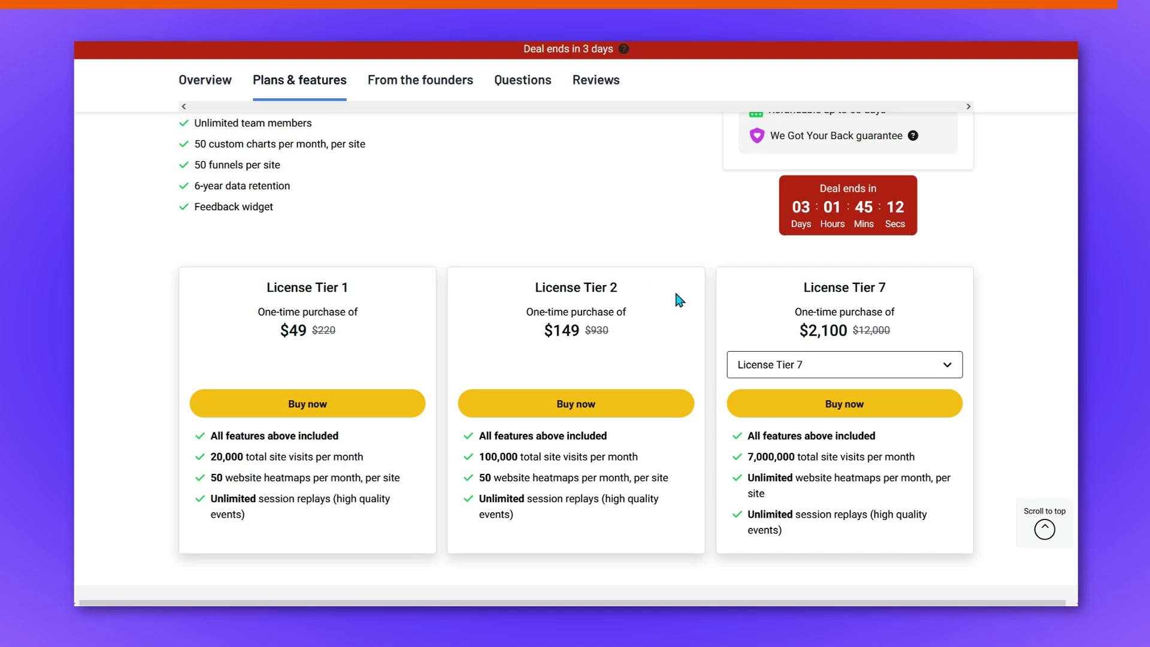
Look over the AppSumo deal's refund terms, purchase box and overview of feedback widgets, heatmaps and session replays
scroll(678, 300, "up", 4)
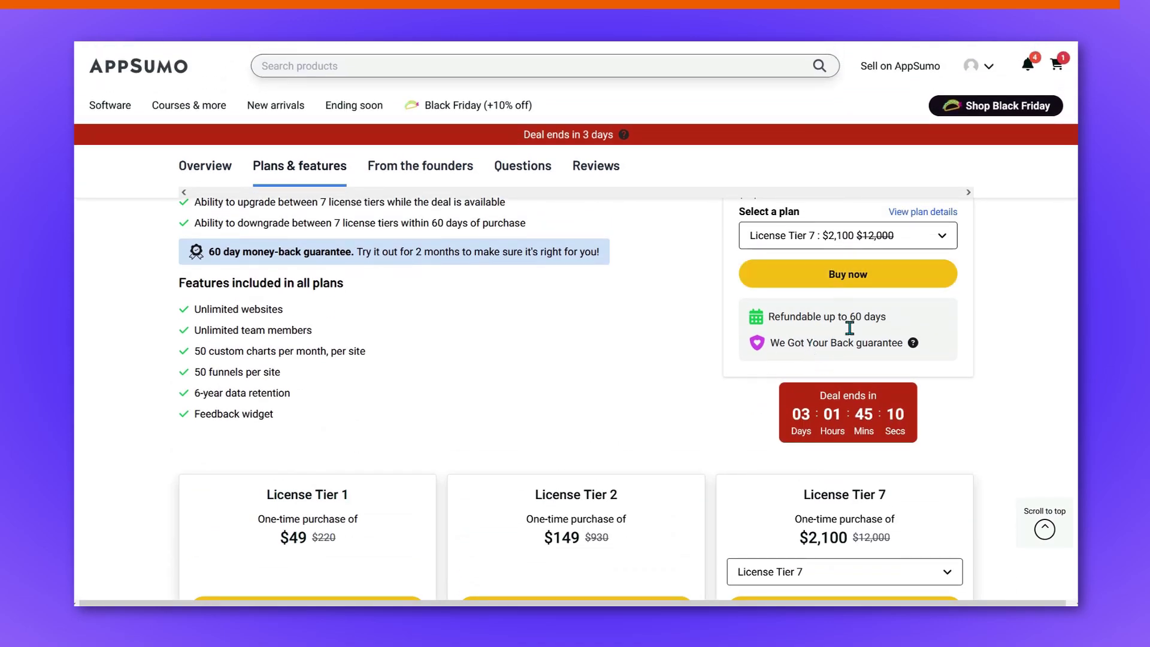
scroll(838, 328, "up", 3)
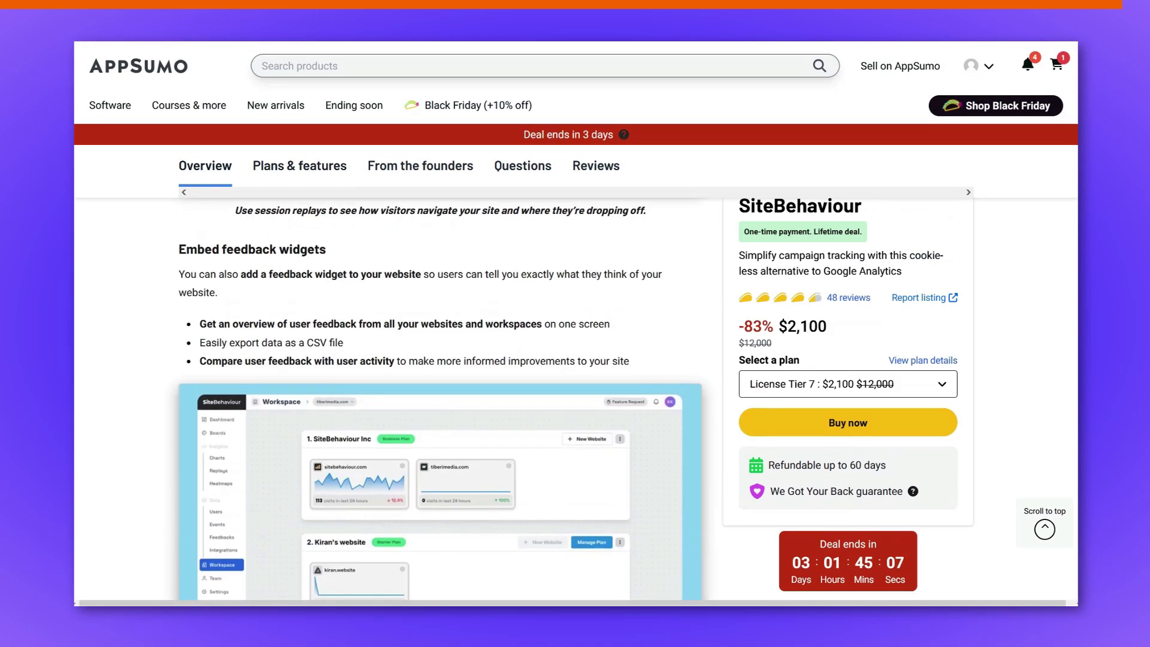
scroll(838, 328, "up", 10)
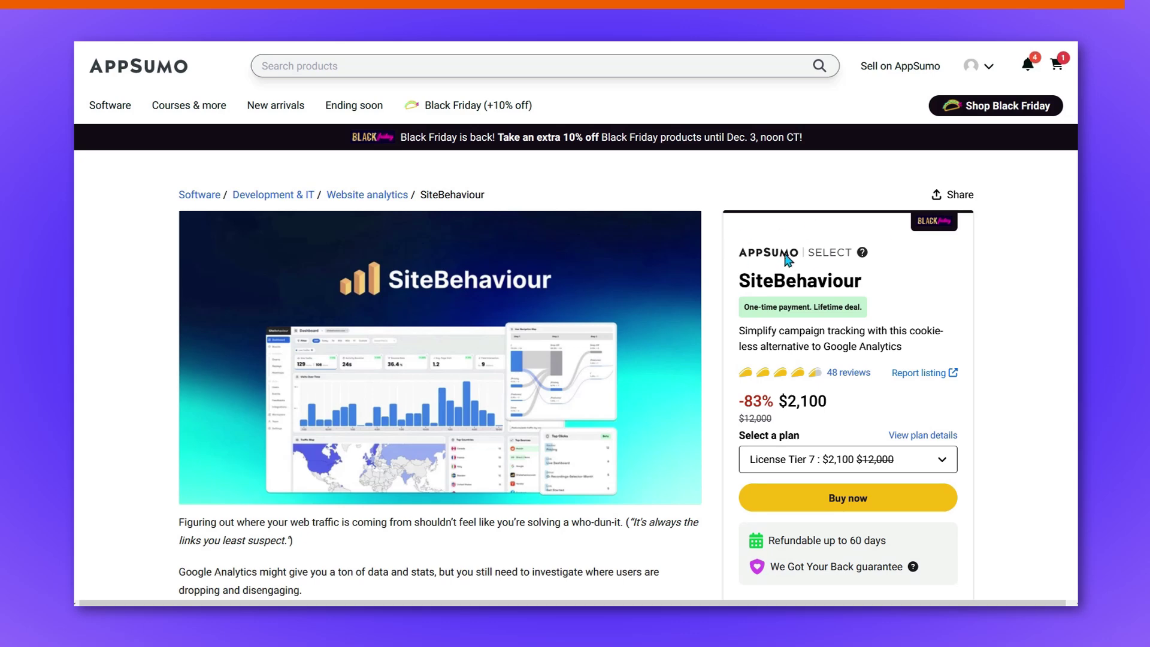
scroll(701, 406, "down", 10)
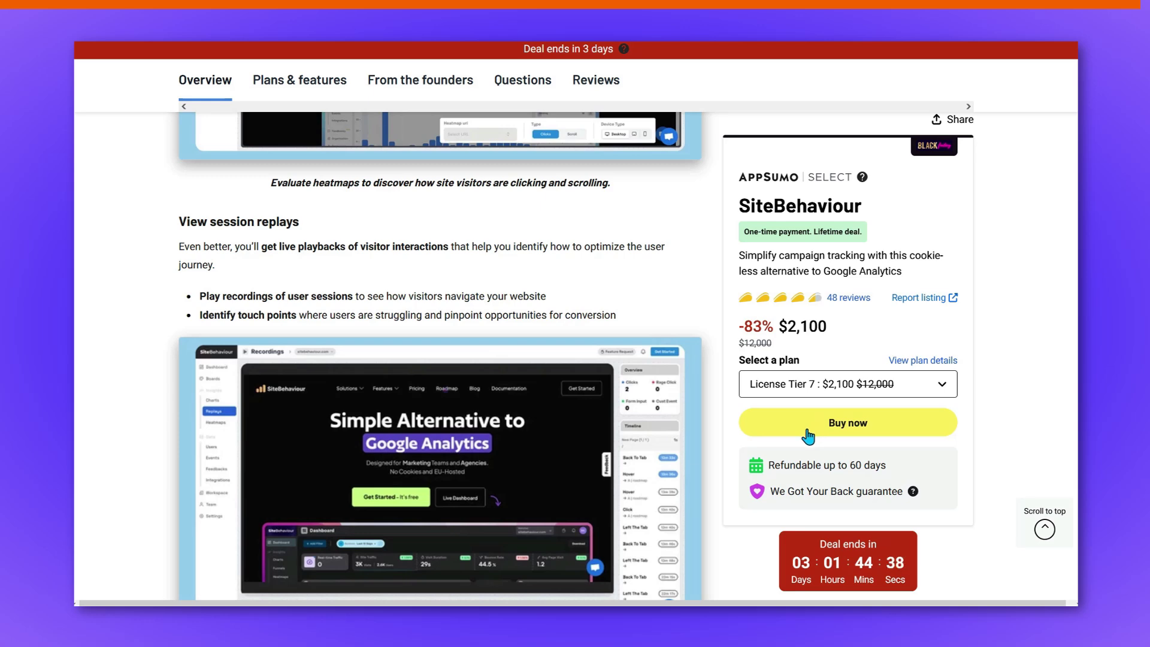
scroll(808, 436, "down", 9)
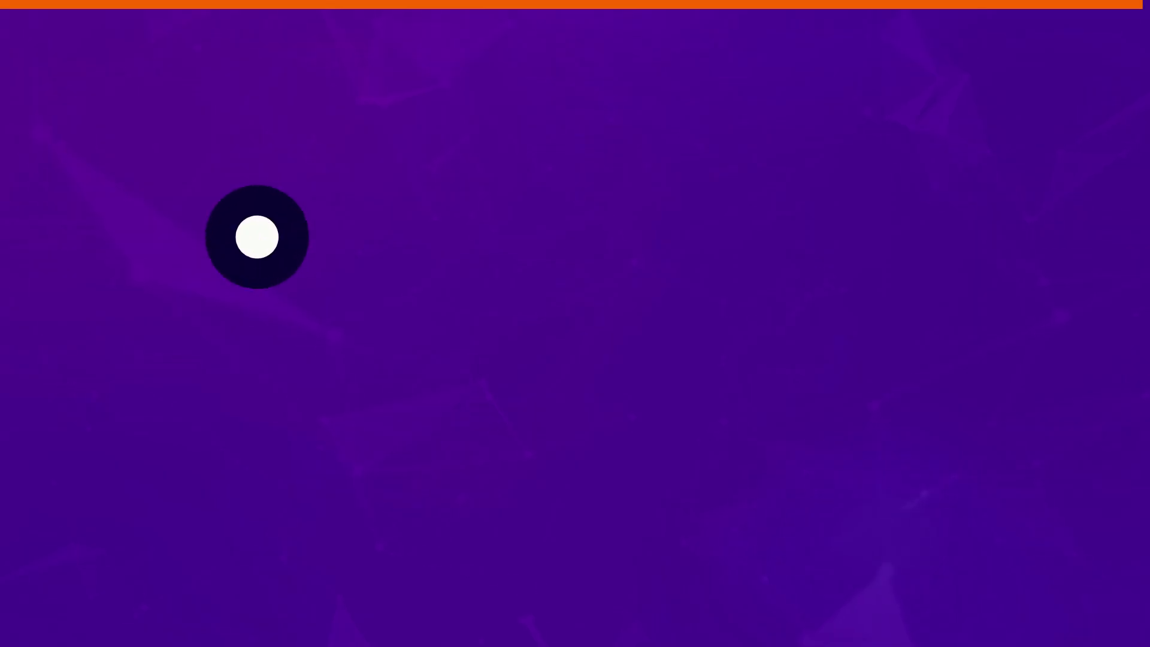